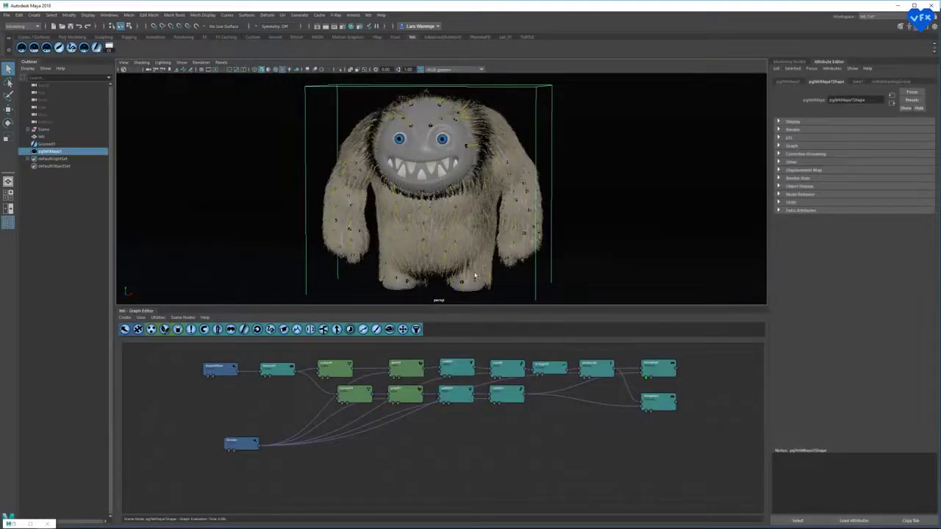
Preview the fur at successive nodes of the finished Yeti graph, from the scatter node through to the upper display output.
mouse_move(481, 258)
left_mouse_down("alt")
mouse_move(491, 243)
mouse_move(481, 243)
mouse_move(487, 252)
left_mouse_up("alt")
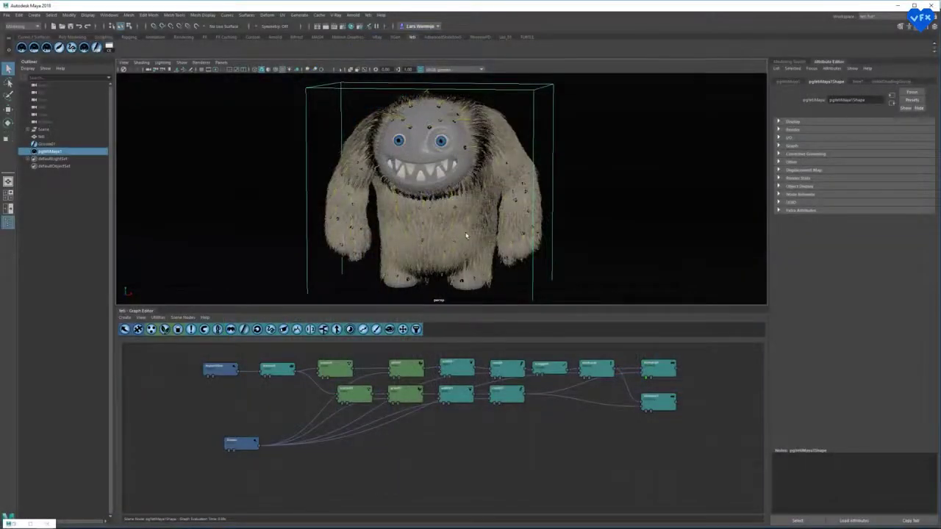
left_click(323, 375)
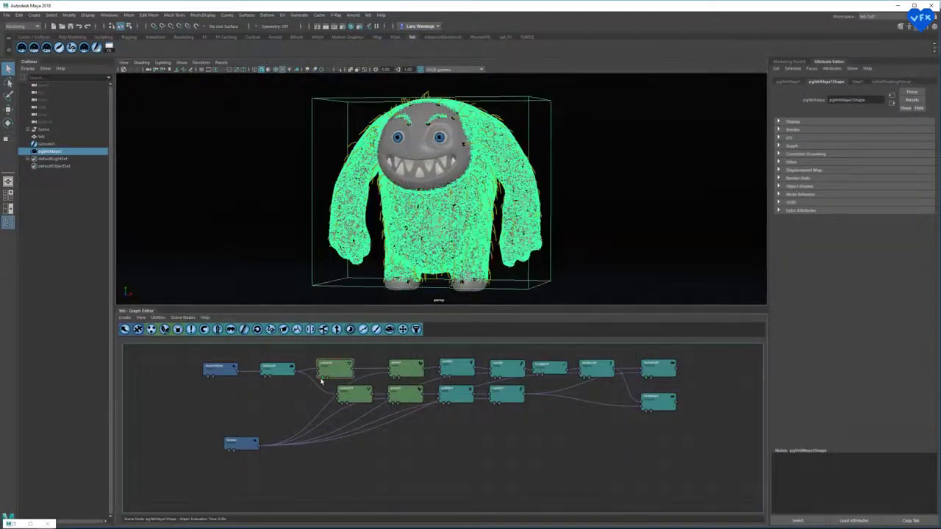
left_click(395, 374)
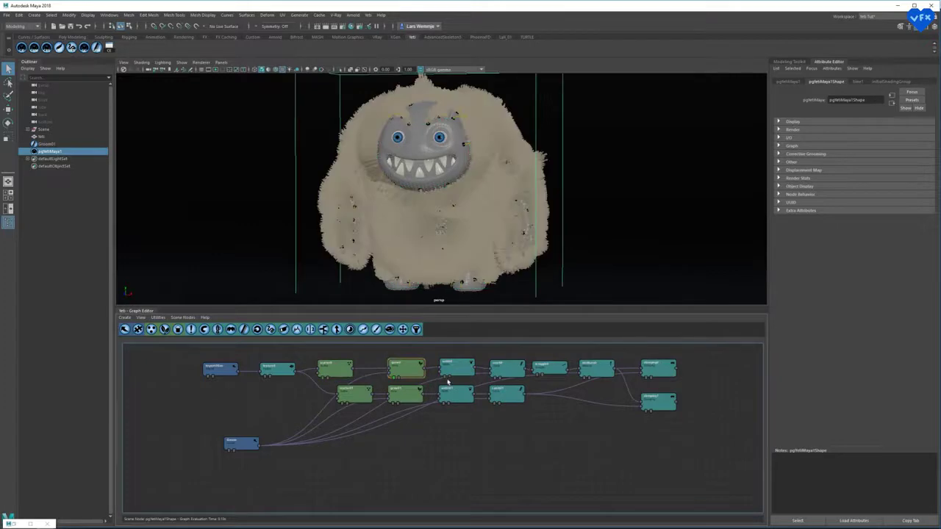
left_click(446, 374)
left_click(497, 373)
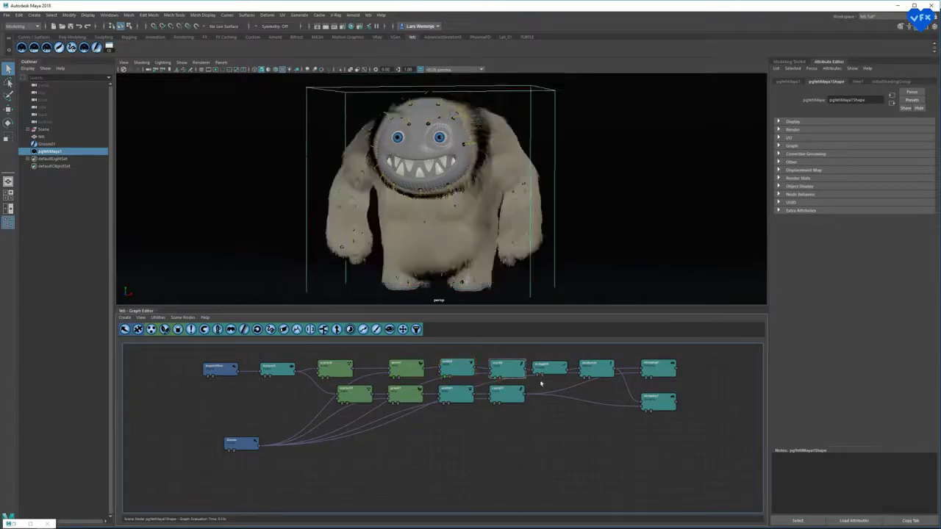
left_click(538, 377)
left_click(646, 378)
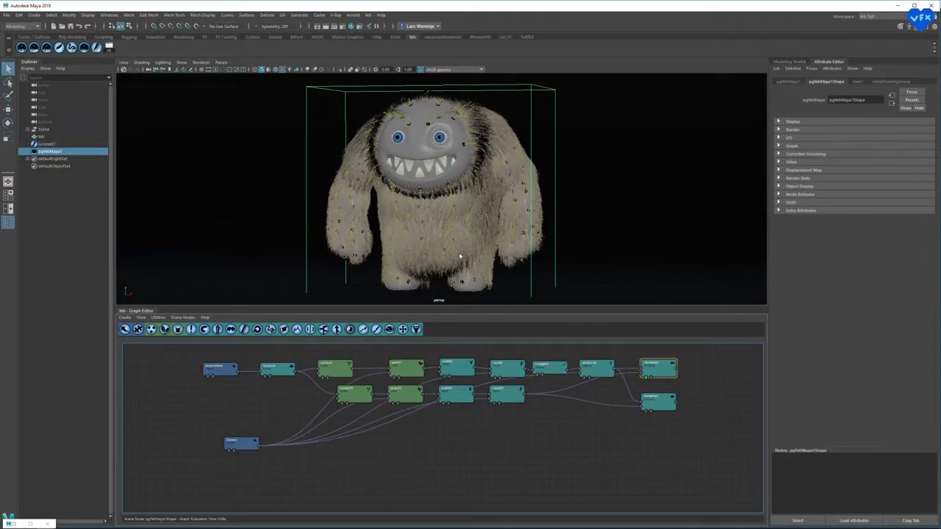
Move the groom import node aside, inspect the yeti mesh's UV layout, and return to the Yeti node's graph.
mouse_move(241, 445)
left_mouse_down()
mouse_move(234, 439)
mouse_move(229, 452)
left_mouse_up()
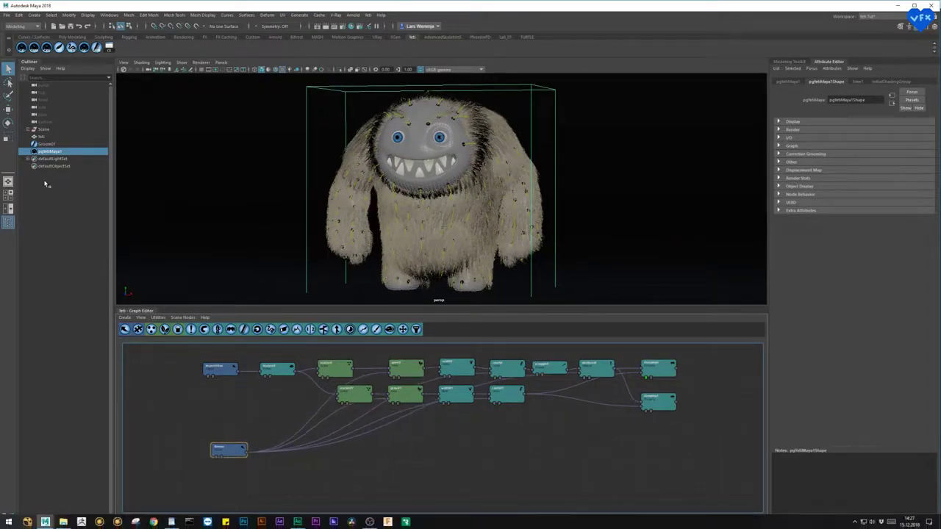
left_click(44, 136)
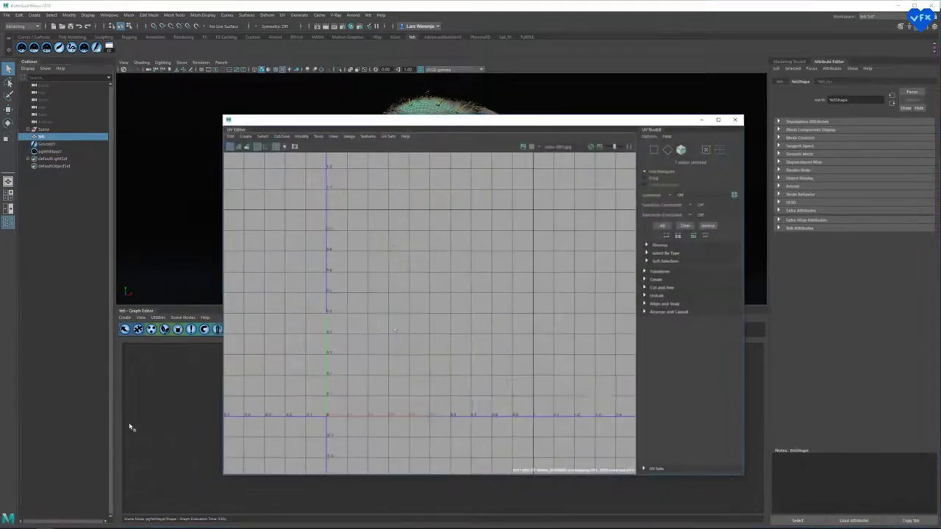
left_click(701, 119)
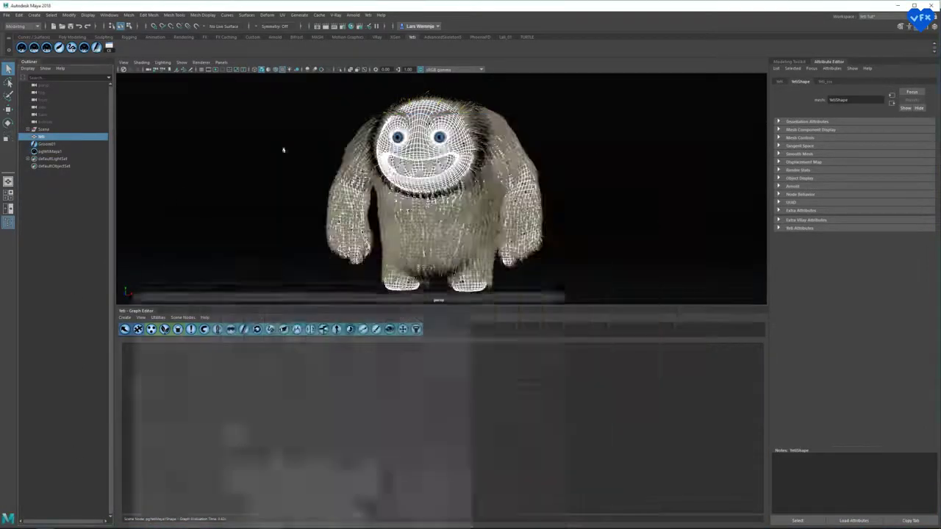
left_click(64, 152)
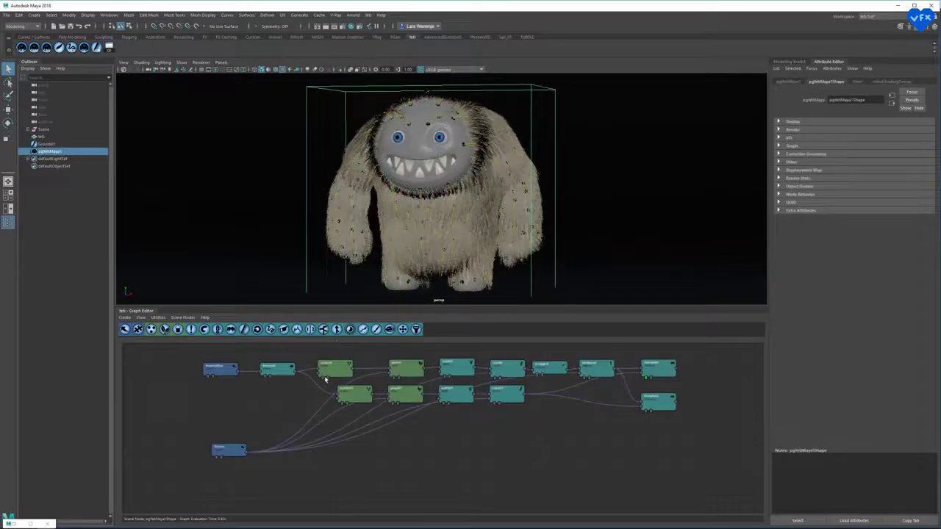
Examine the scatter stage of the graph and scrub the animated yeti scene to check how the fur follows the mesh.
left_click(325, 373)
left_click(269, 376)
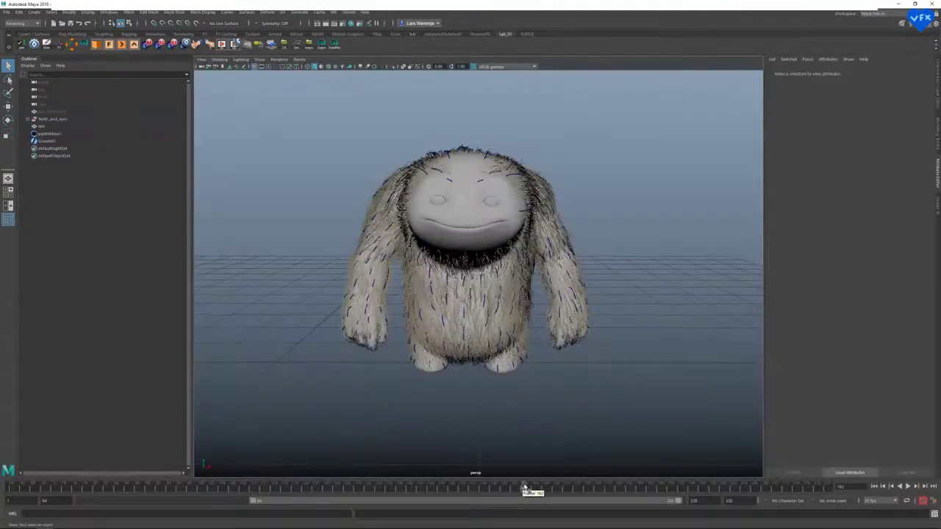
left_click_drag(543, 490, 594, 494)
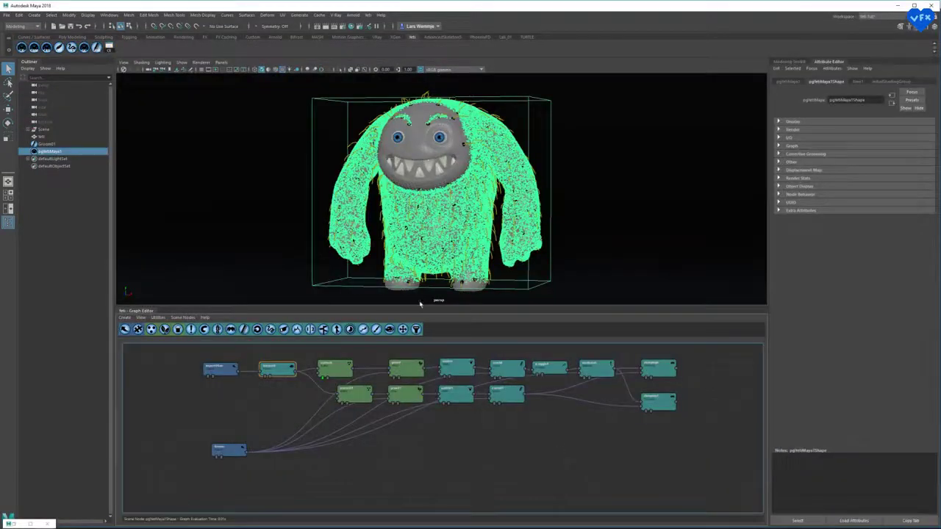
left_click(649, 371)
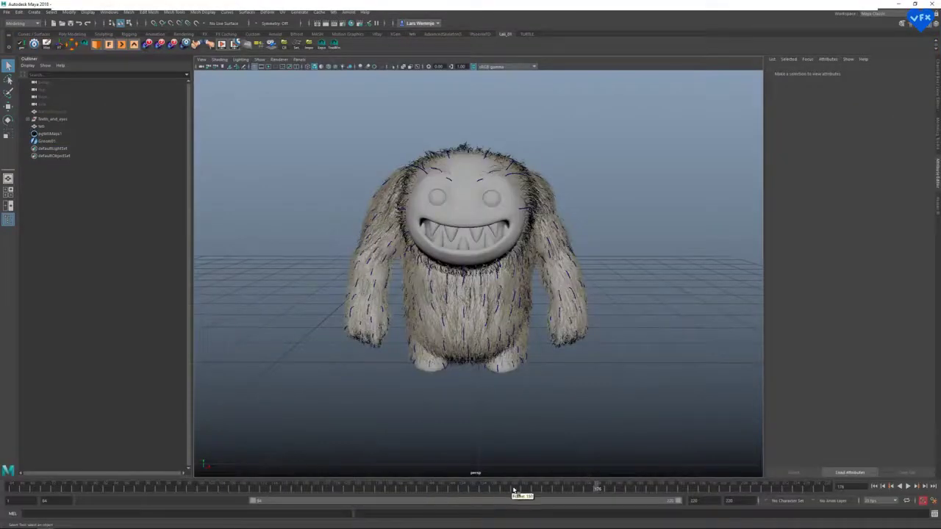
left_click(523, 489)
left_click_drag(544, 490, 580, 488)
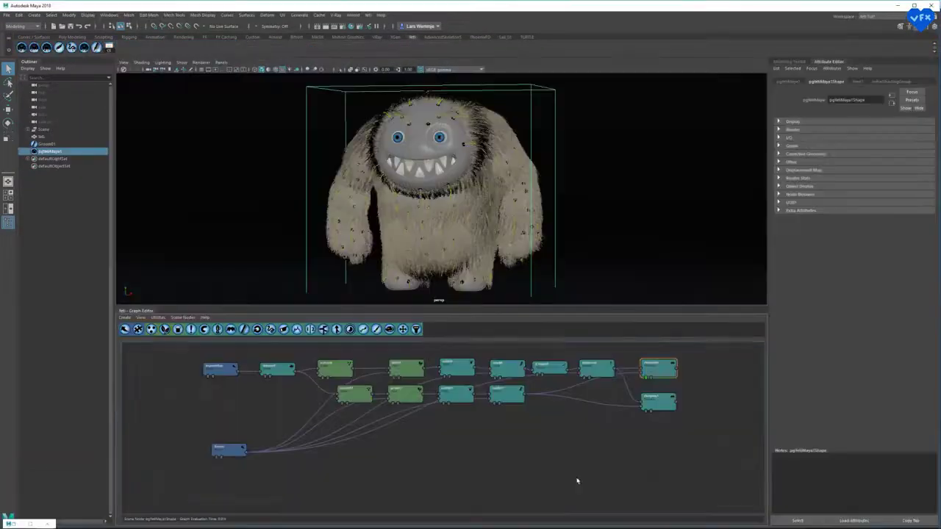
left_click_drag(495, 269, 496, 232, "alt")
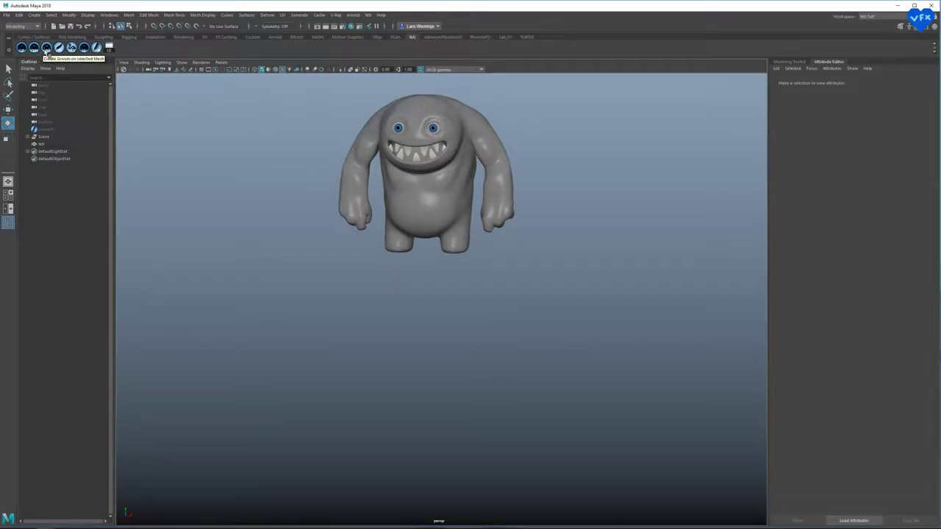
Create a Yeti node on the yeti mesh in the clean scene and select it.
left_click(41, 143)
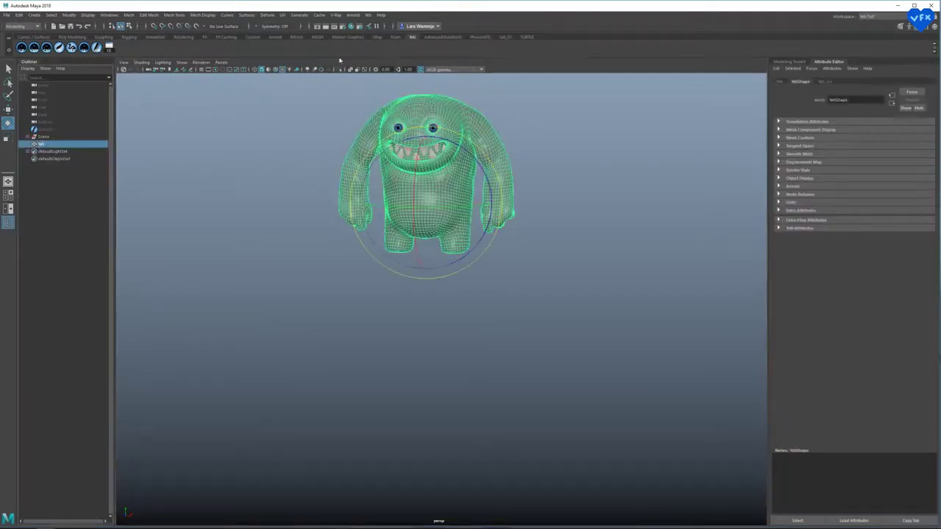
left_click(368, 15)
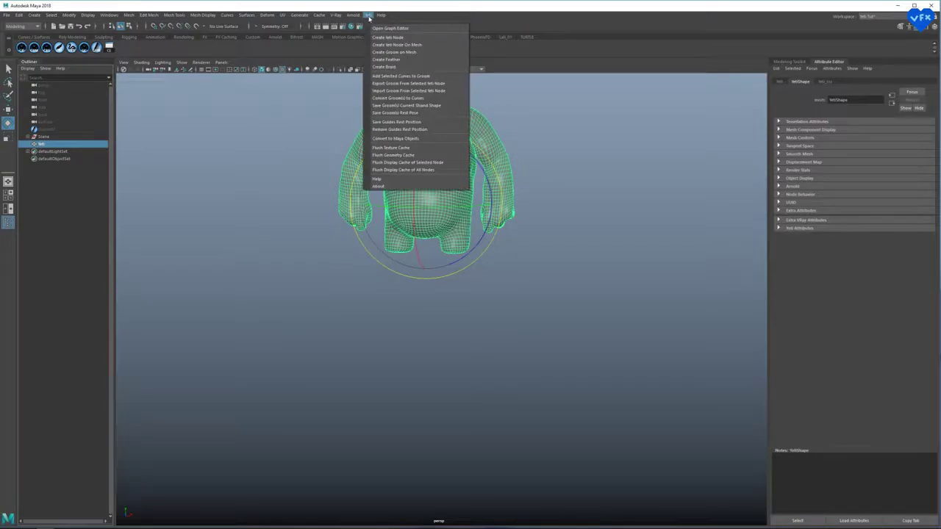
left_click(414, 45)
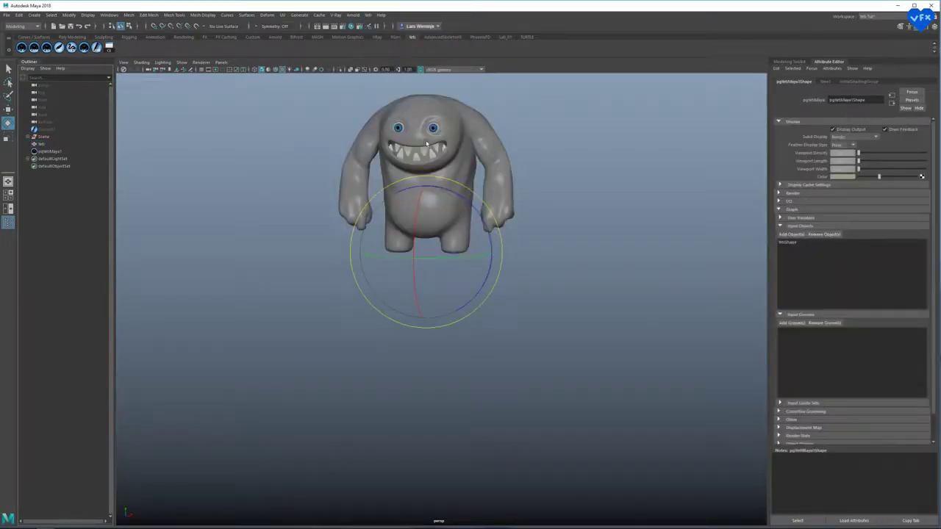
left_click(58, 152)
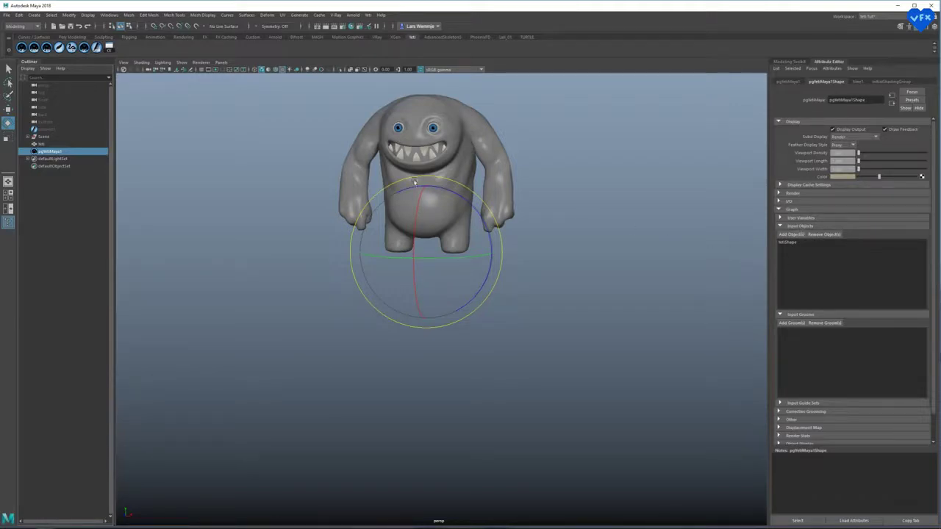
Create a groom on the yeti mesh.
left_click(42, 144)
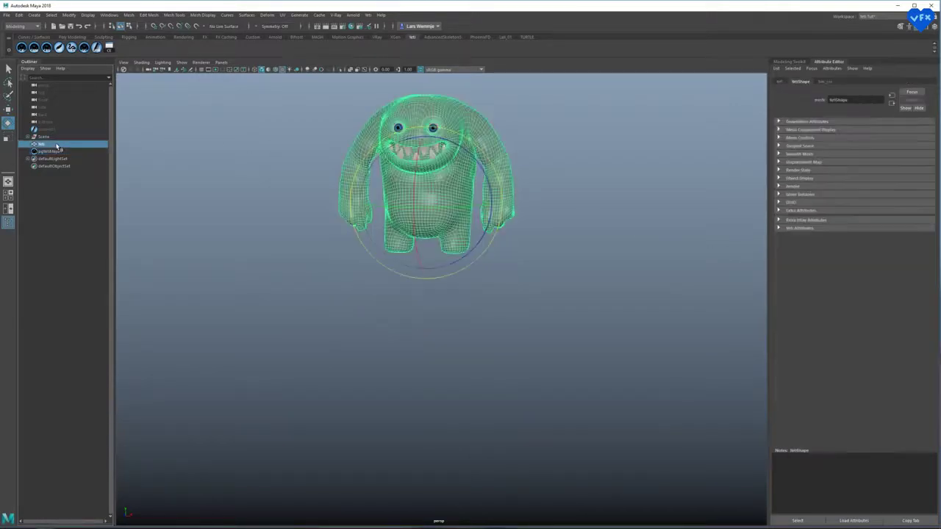
left_click(369, 16)
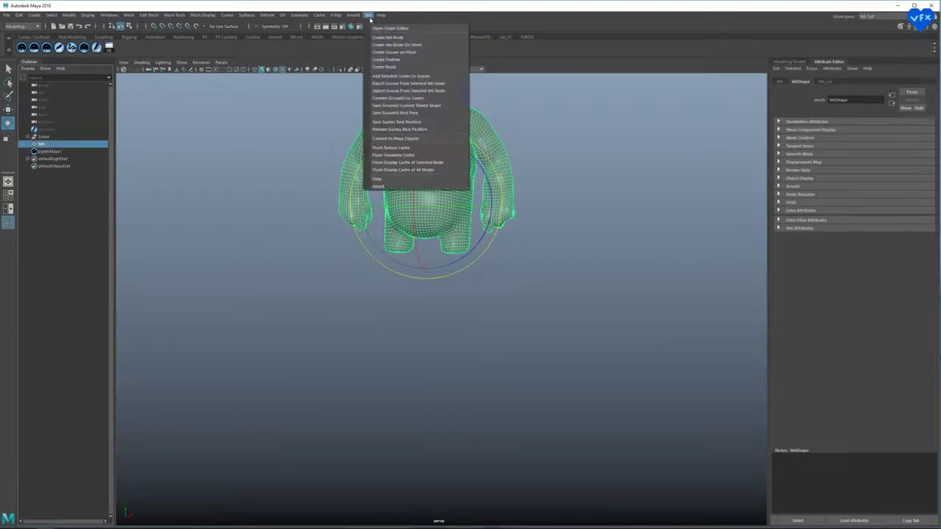
left_click(411, 52)
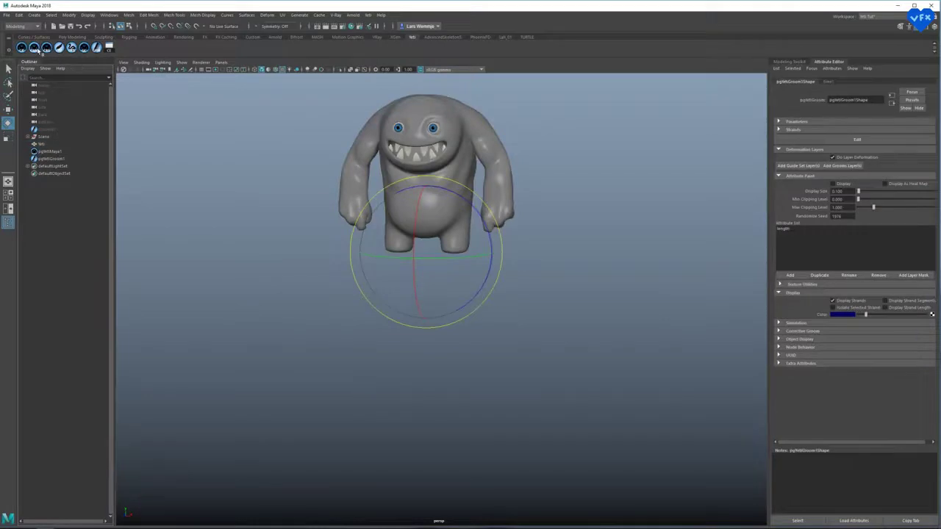
Add both Groom01 and the newly created groom to the Yeti node's input grooms.
left_click(49, 152)
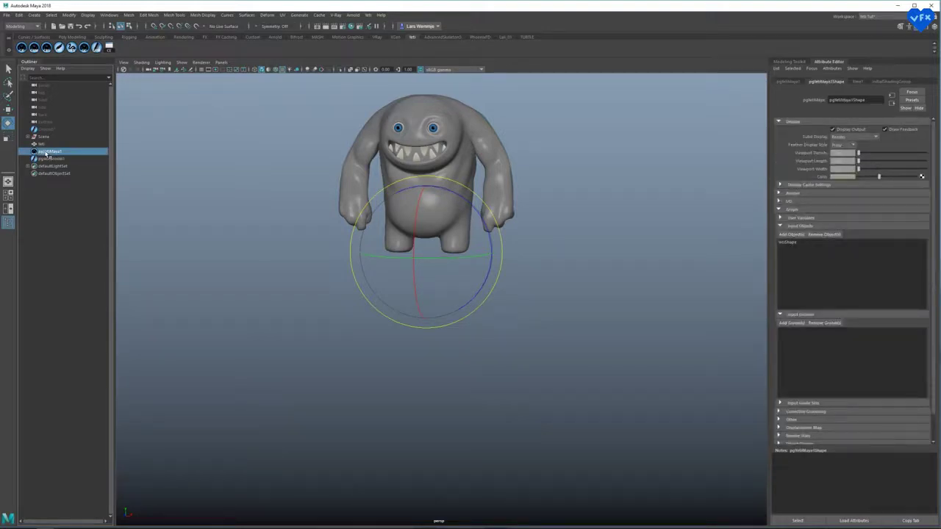
left_click(792, 323)
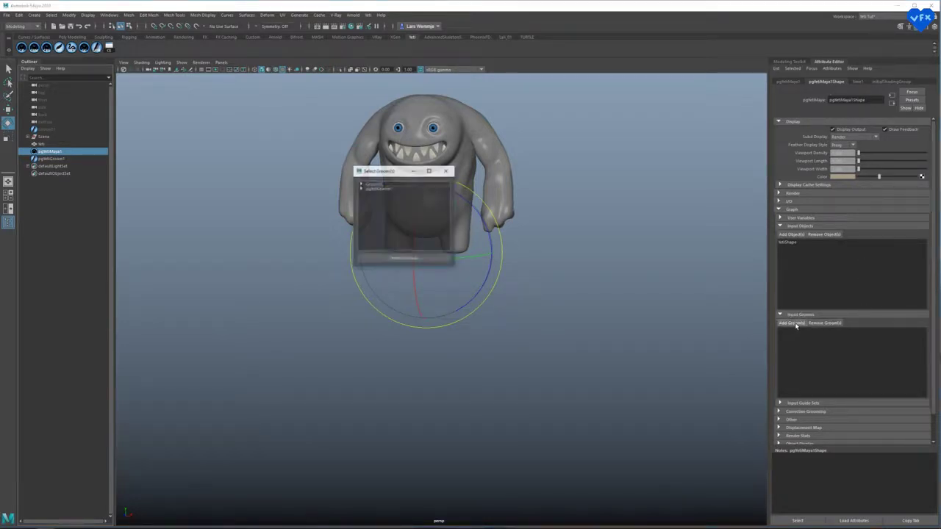
left_click(390, 189)
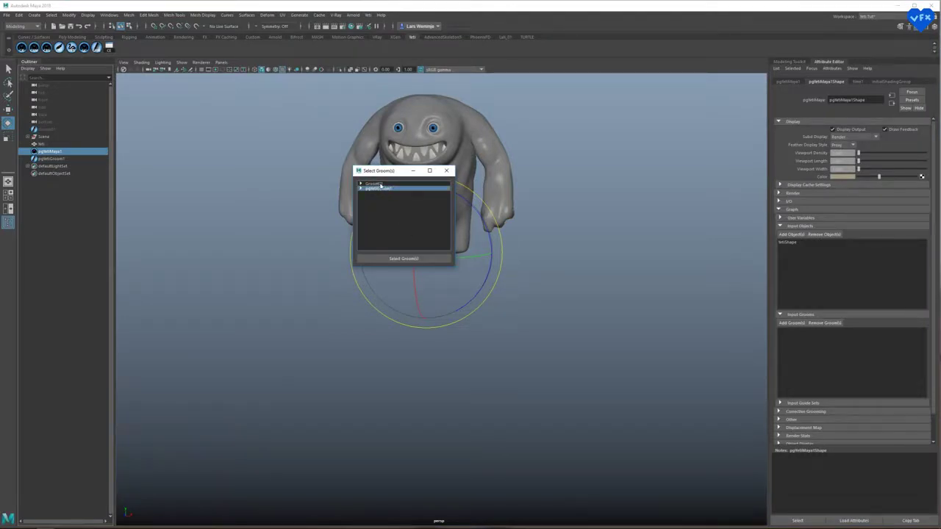
left_click(380, 184, "shift")
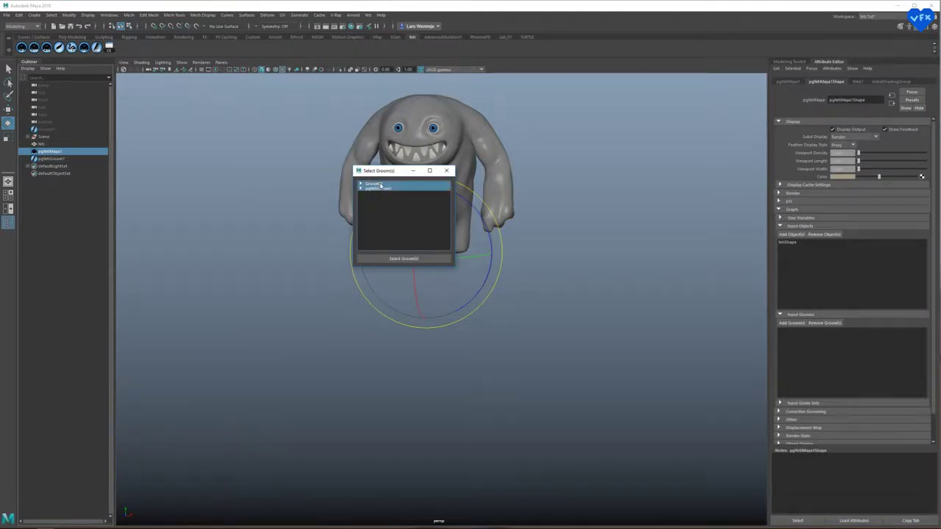
left_click(404, 258)
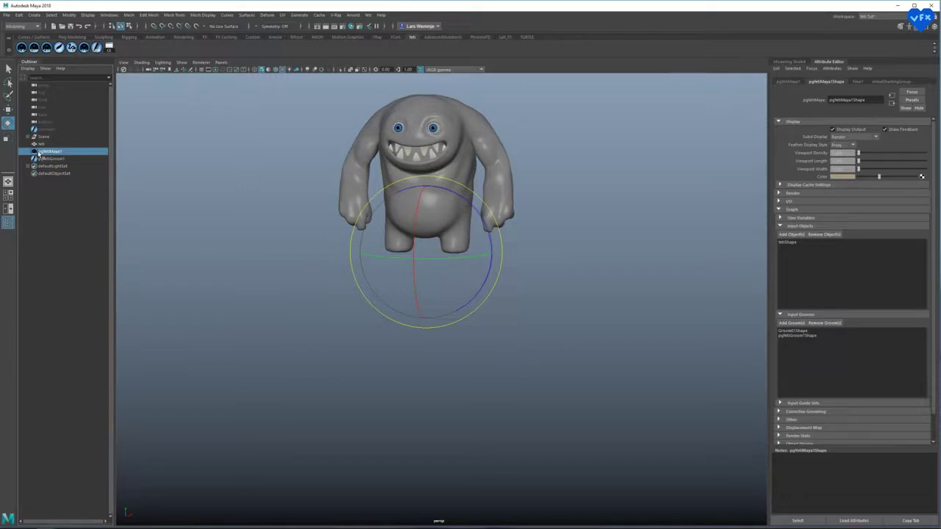
Open the Yeti Graph Editor for the selected Yeti node.
left_click(367, 15)
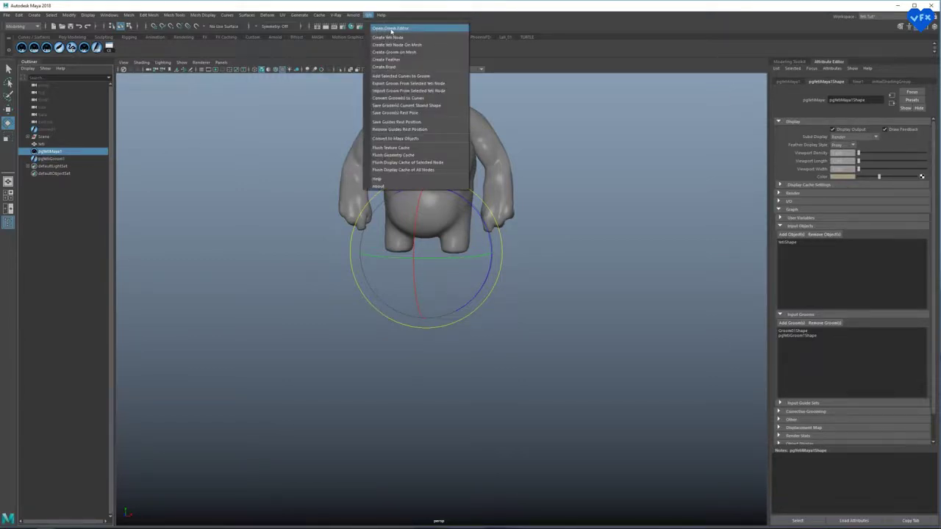
left_click(153, 50)
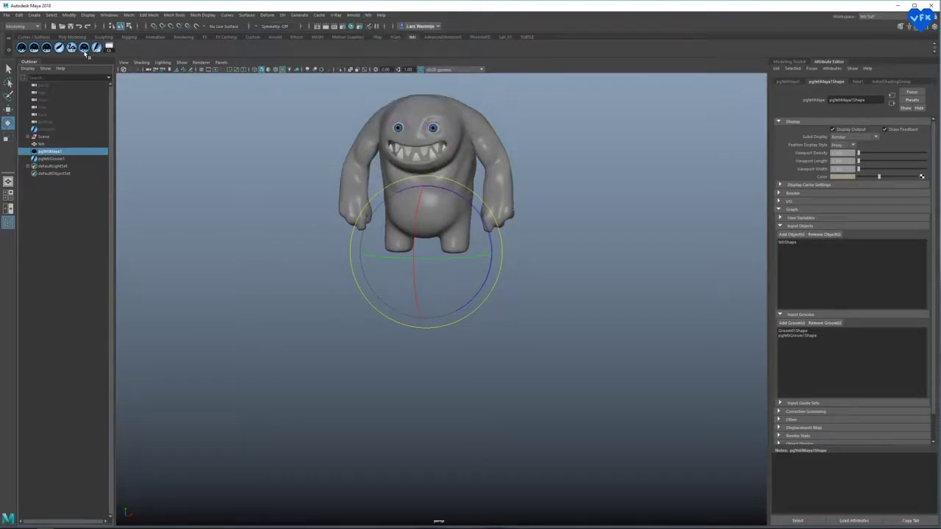
left_click(84, 49)
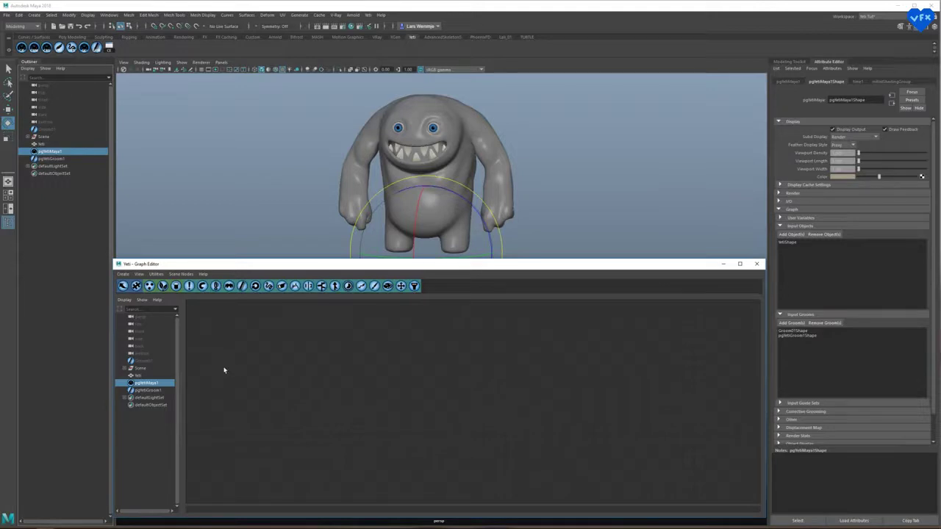
Add two import nodes to the empty graph and arrange them one above the other.
left_click(122, 286)
left_click(122, 286)
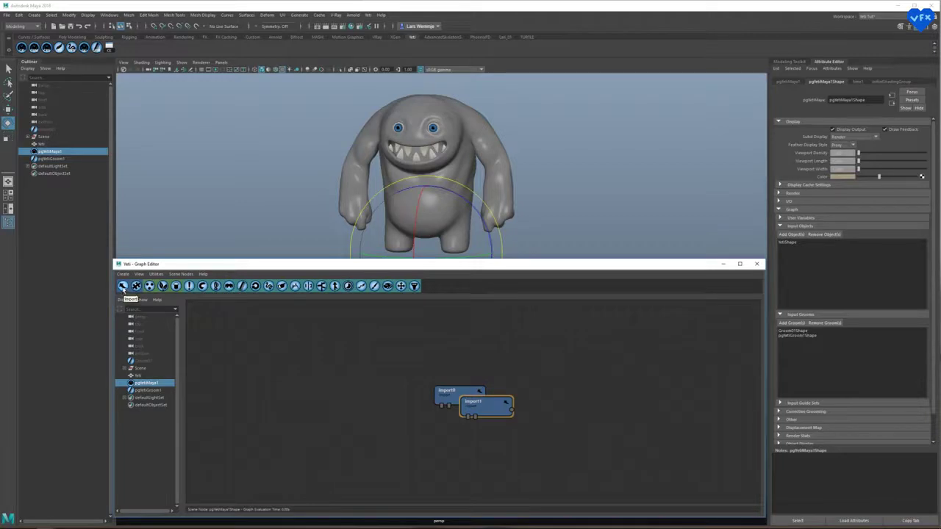
left_click_drag(443, 390, 439, 376)
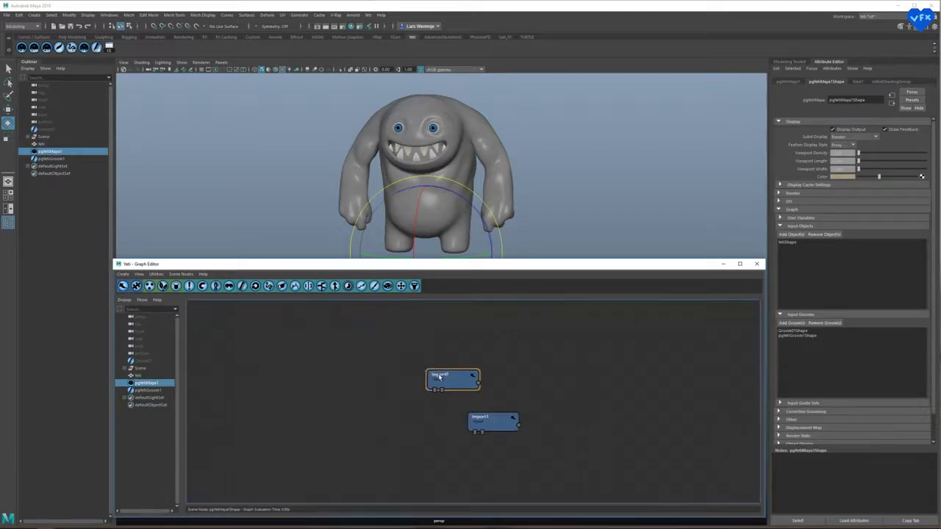
left_click_drag(489, 418, 474, 418)
Set the lower import node's type to Groom and reselect the upper import node to show its settings.
double_click(449, 381)
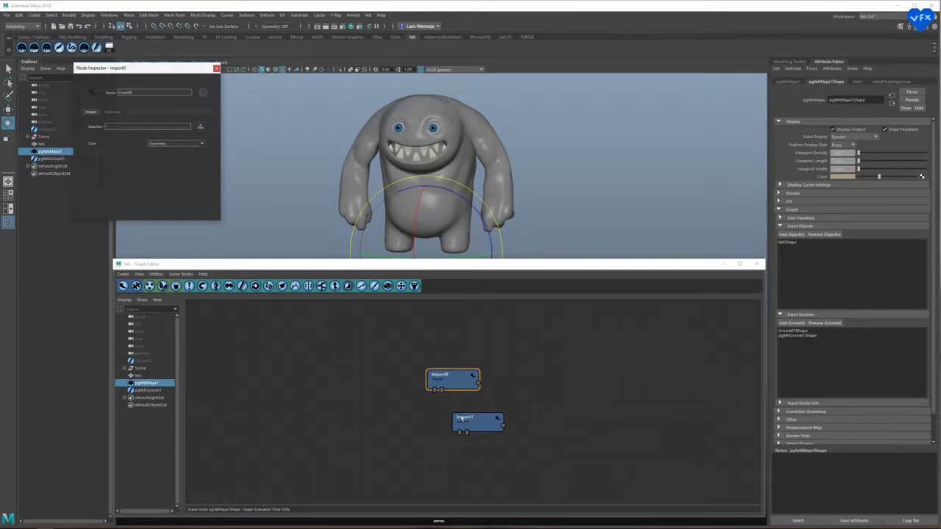
left_click(467, 423)
left_click(203, 145)
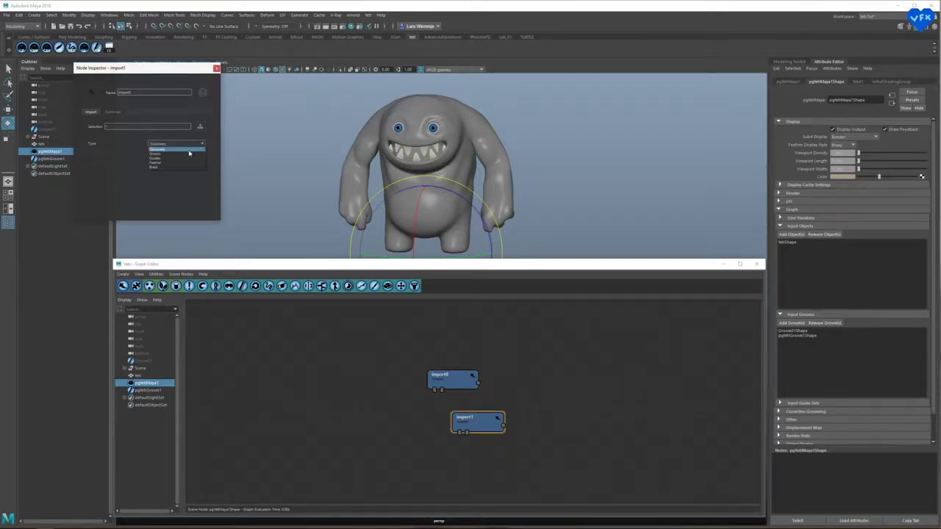
left_click(191, 154)
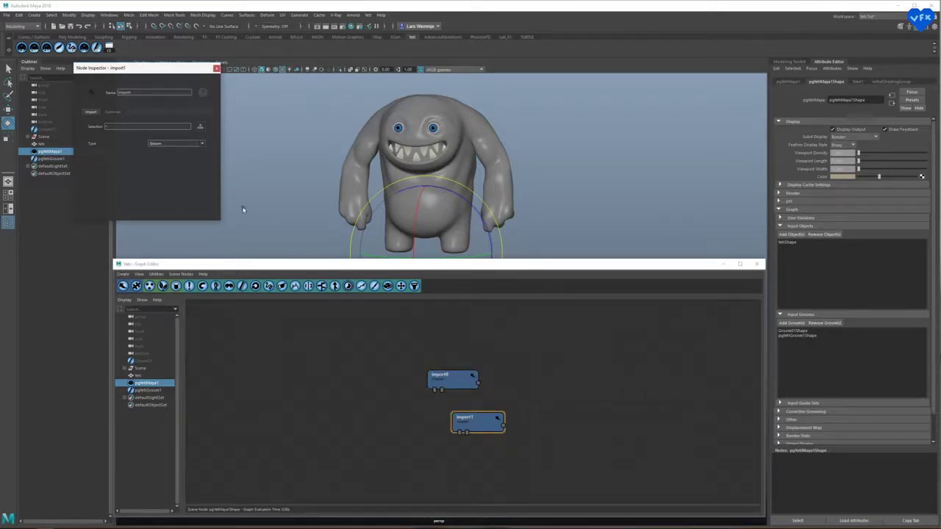
left_click(443, 385)
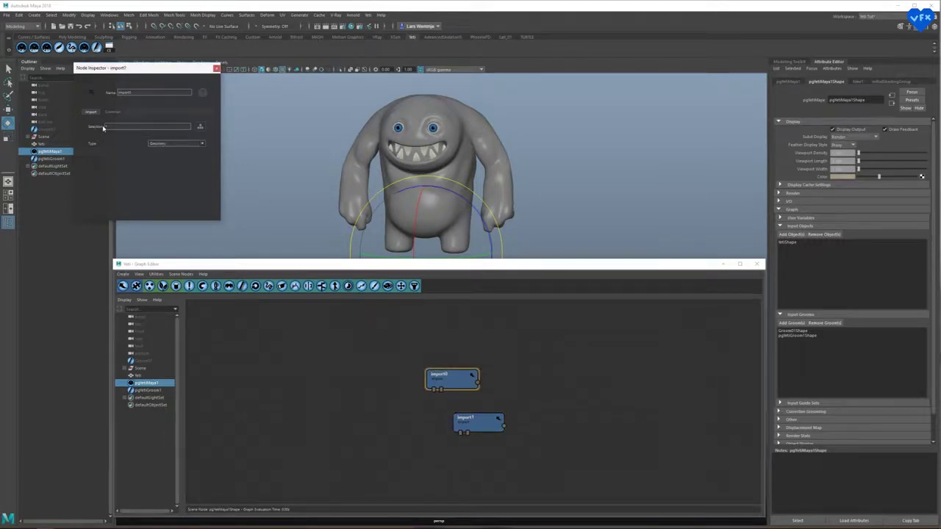
Assign YetiShape as the upper import node's selection and pgYetiGroom1Shape as the lower groom import node's selection.
left_click(200, 127)
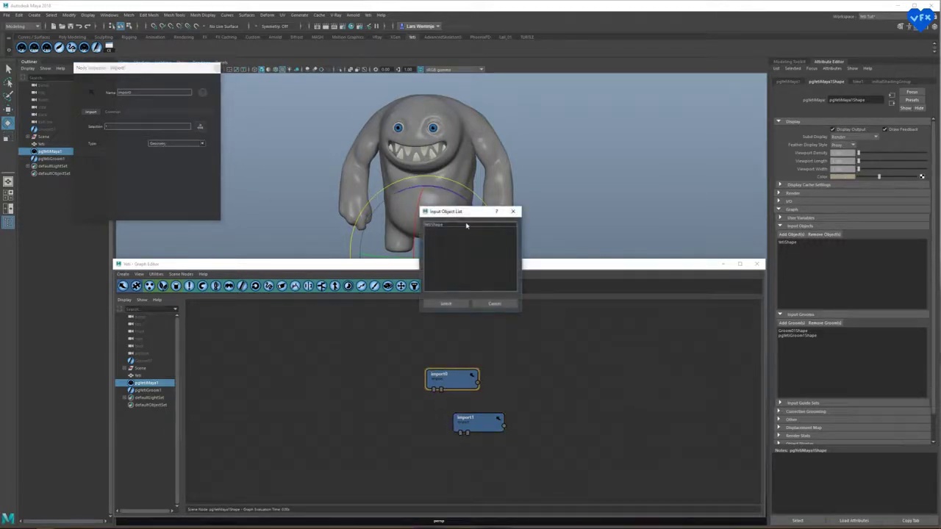
left_click(452, 224)
left_click(446, 304)
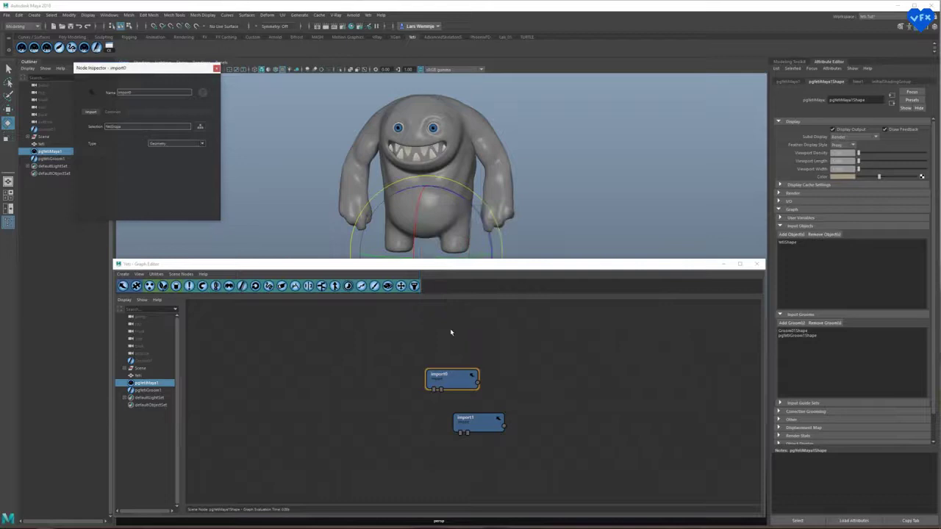
left_click(478, 430)
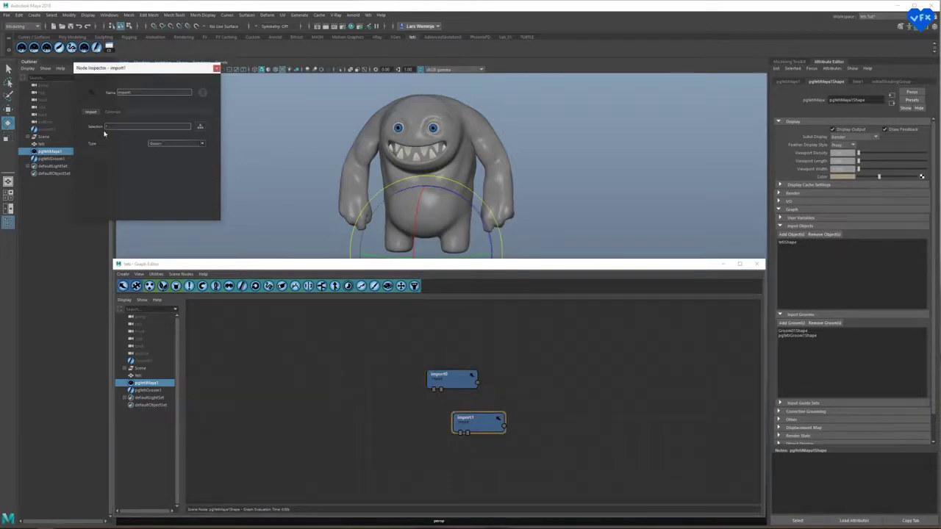
left_click(200, 127)
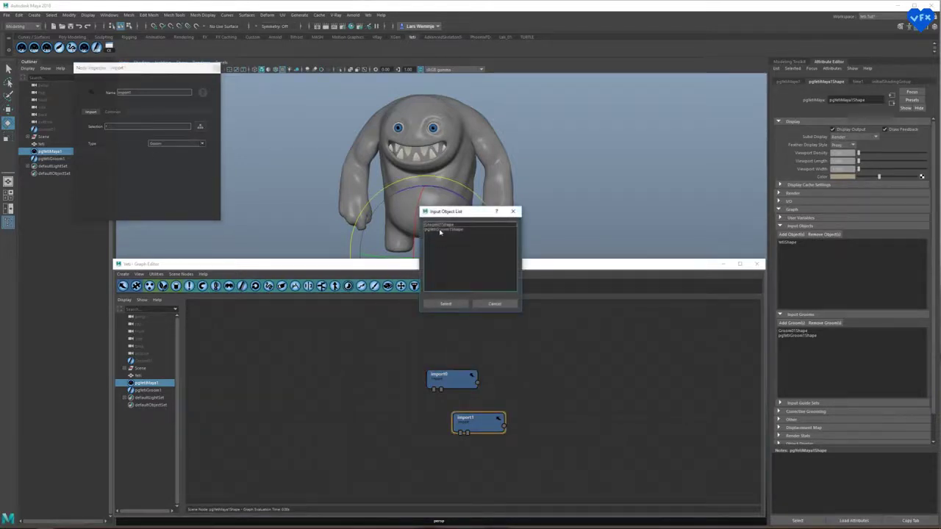
left_click(441, 230)
left_click(445, 303)
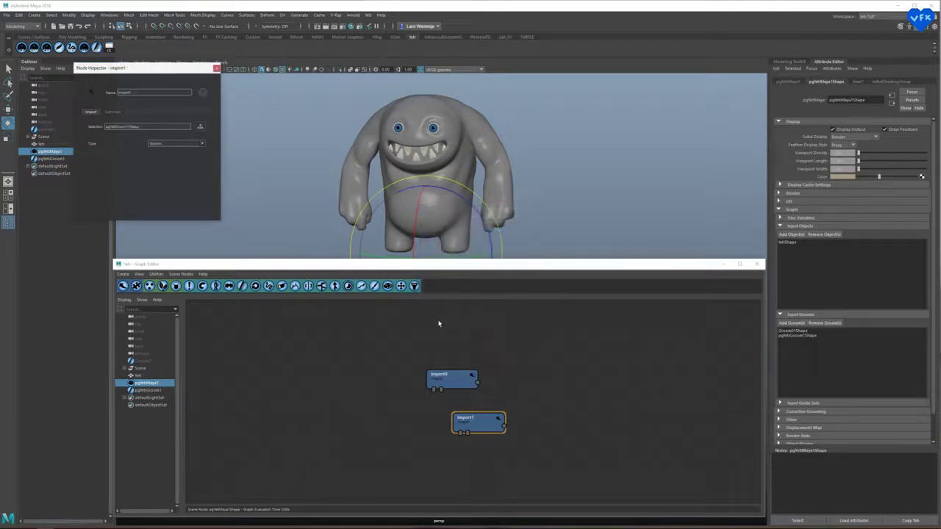
Rename the upper import node as geo and the lower one as groom, and space them apart vertically.
left_click(451, 381)
left_click_drag(146, 92, 120, 93)
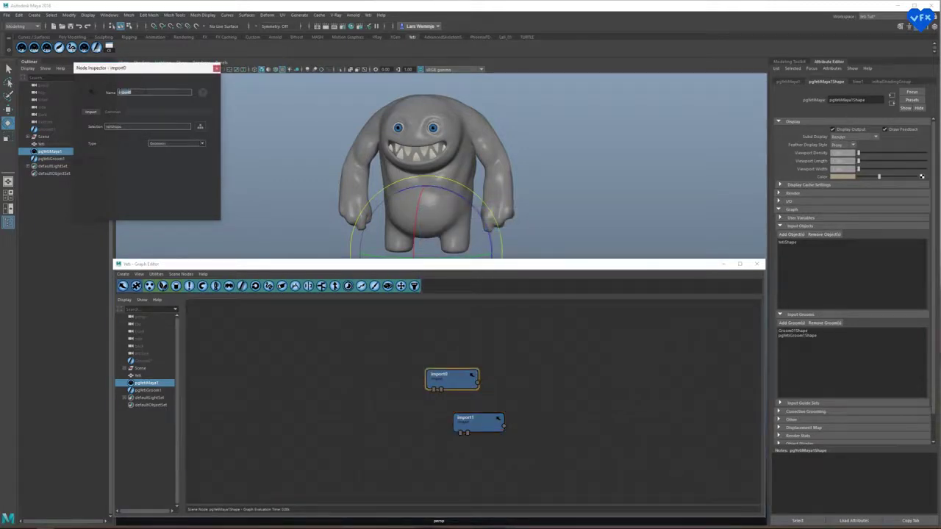
type("g")
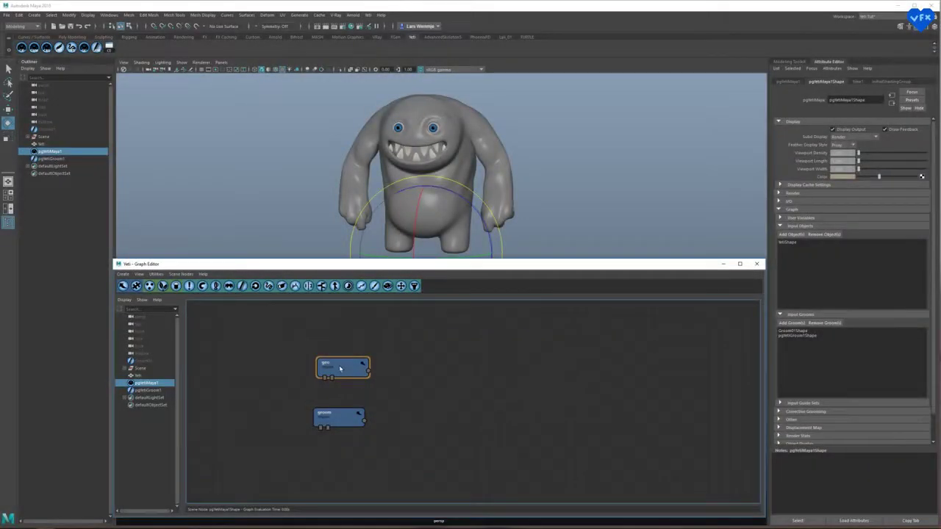
left_click_drag(341, 369, 335, 366)
left_click_drag(350, 422, 352, 434)
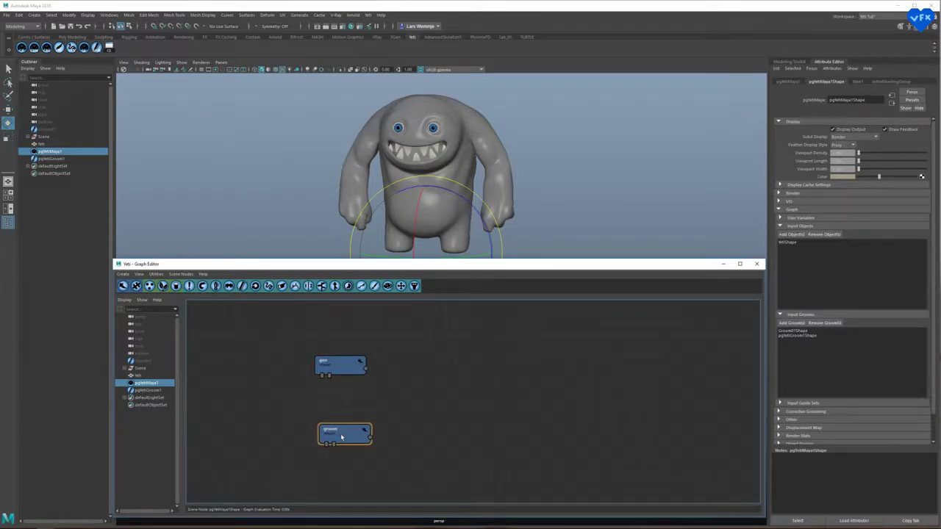
left_click_drag(332, 361, 328, 365)
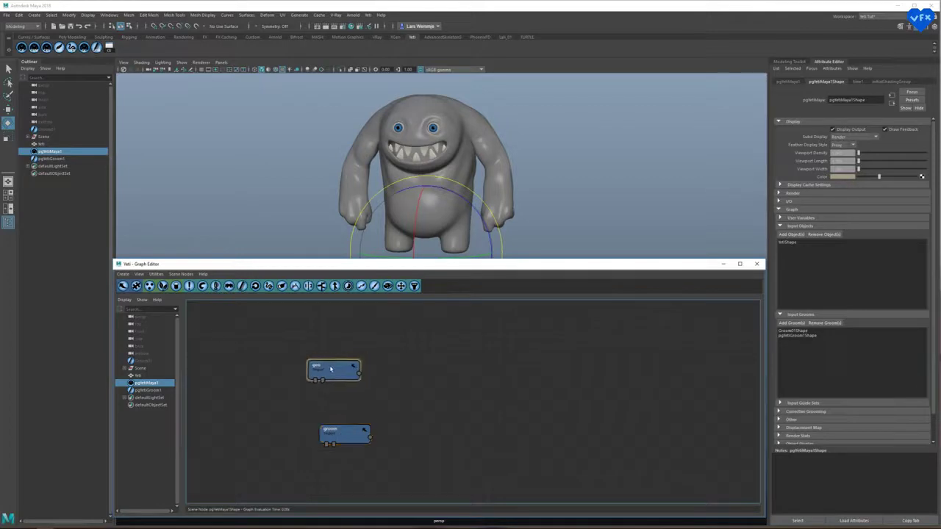
Append a chain of scatter, grow, width and comb nodes to the geo import node.
left_click(149, 287)
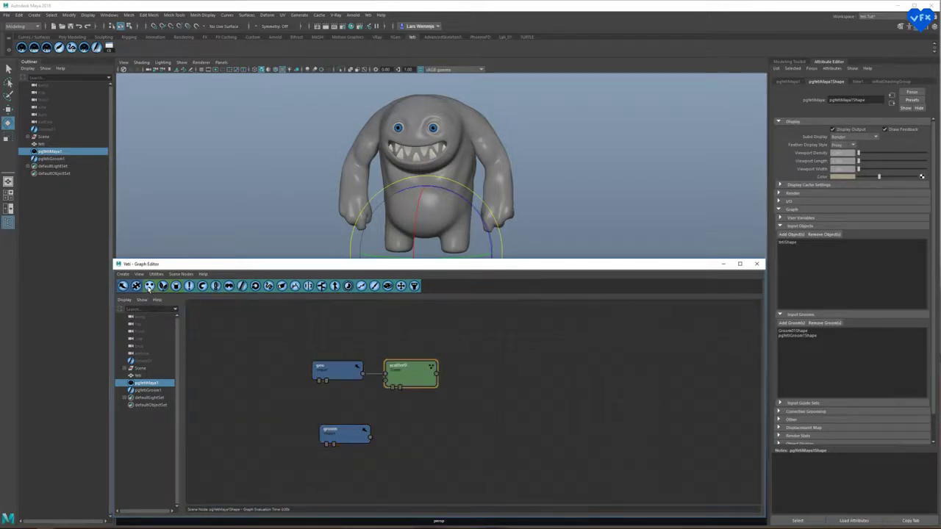
left_click(164, 287)
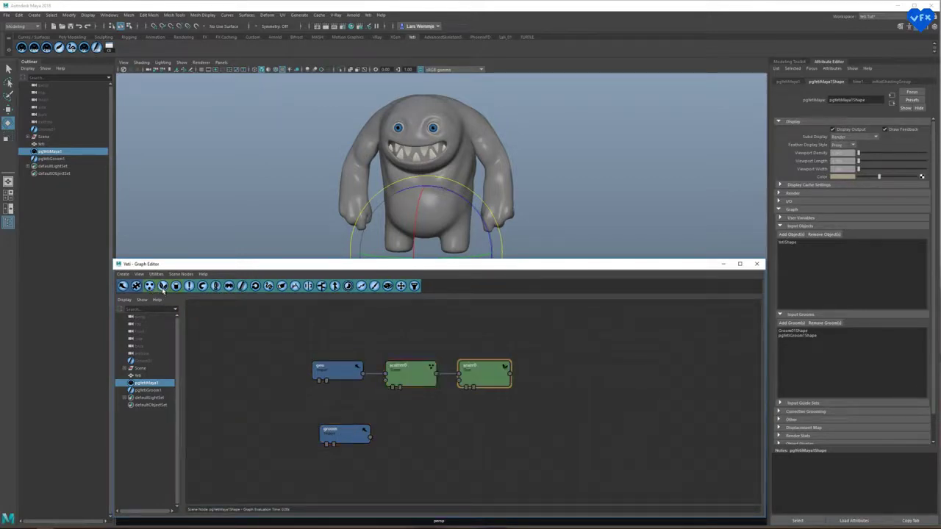
left_click(414, 287)
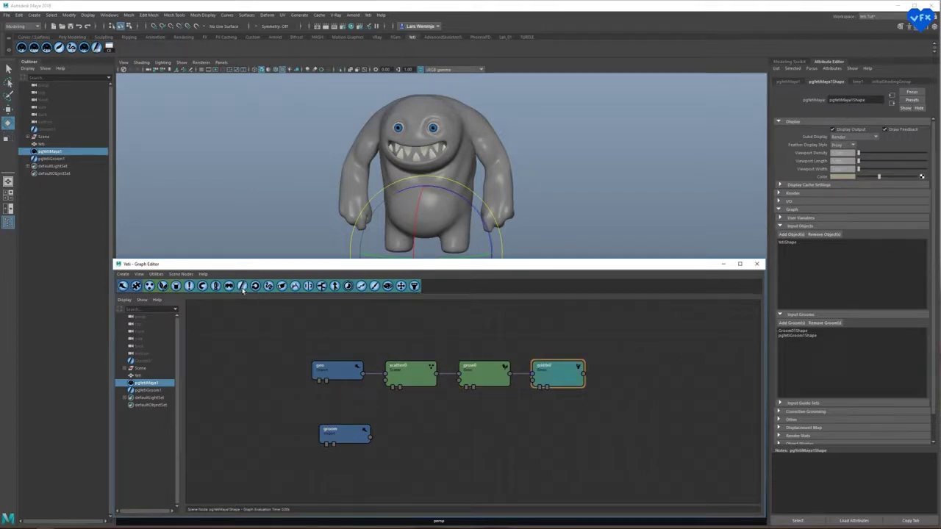
left_click(242, 286)
Move the groom node lower and duplicate the scatter, grow, width and comb chain as a second branch.
left_click_drag(341, 444, 341, 450)
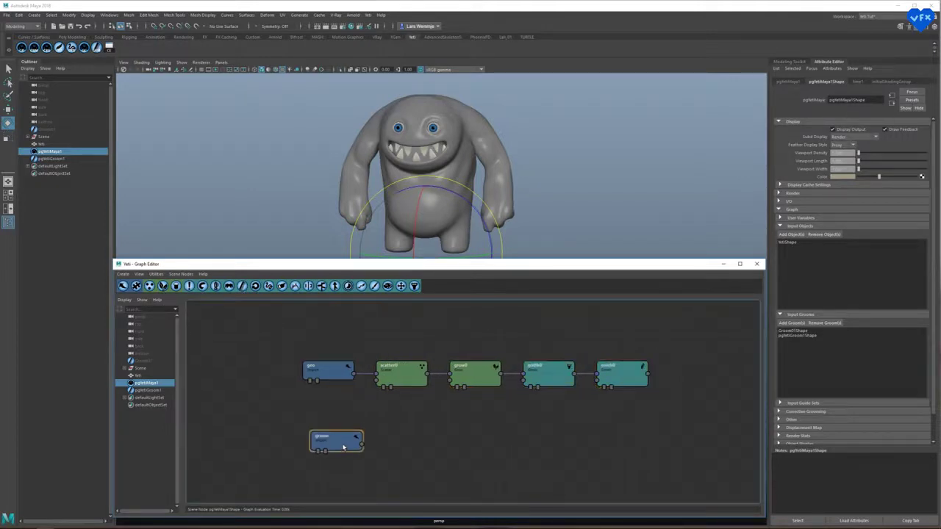
mouse_move(371, 338)
left_mouse_down()
mouse_move(552, 399)
mouse_move(668, 415)
left_mouse_up()
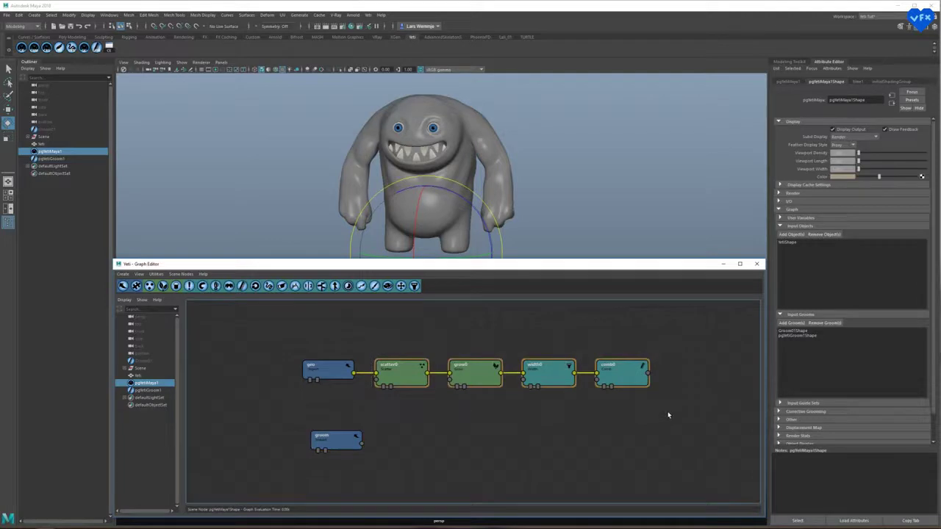
key("ctrl+d")
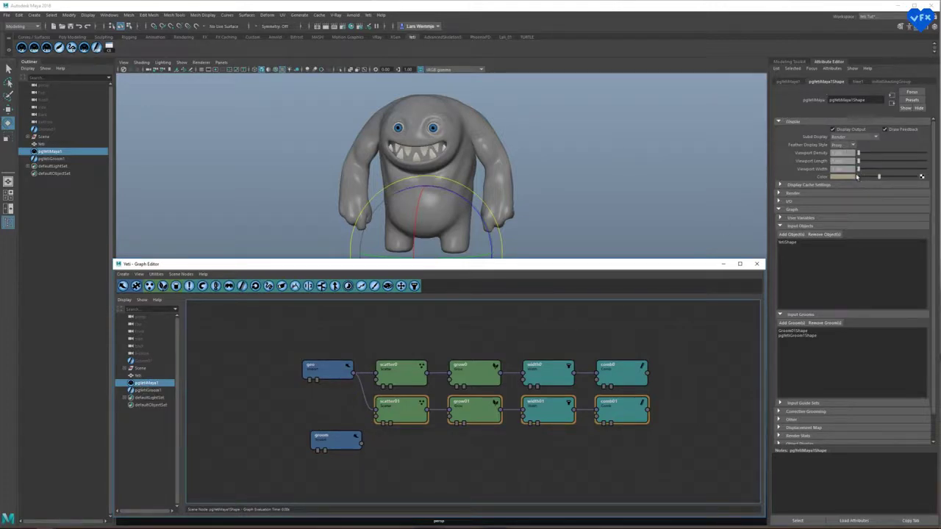
Set the Yeti node's Viewport Width to 4 and deselect the duplicated nodes.
left_click_drag(849, 169, 823, 173)
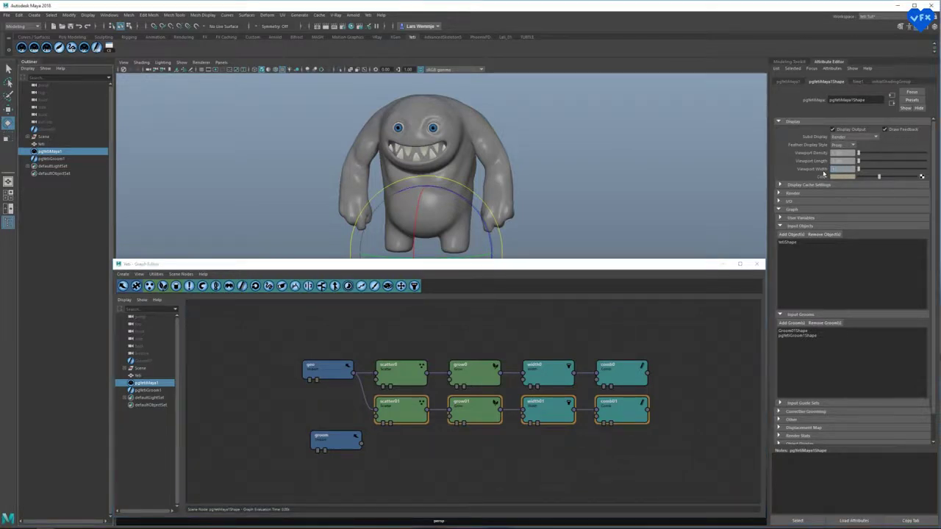
type("4")
key("Return")
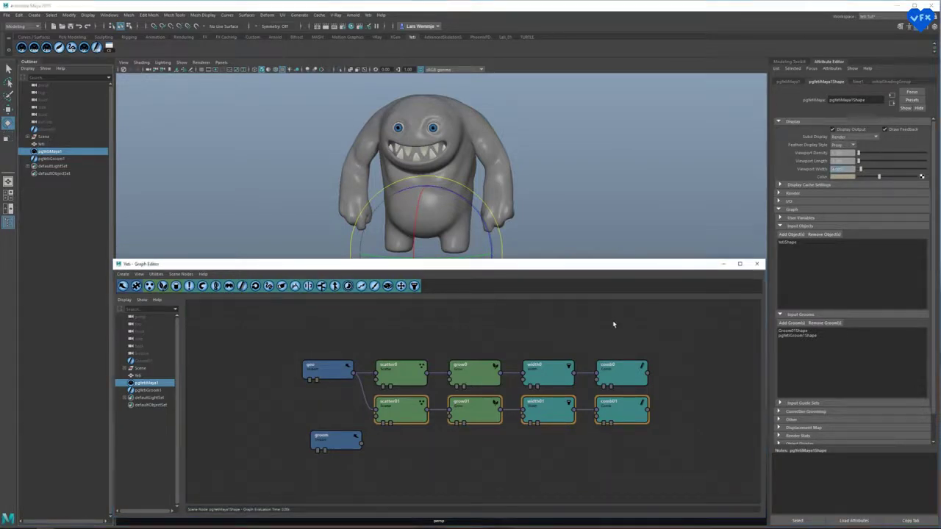
left_click(613, 324)
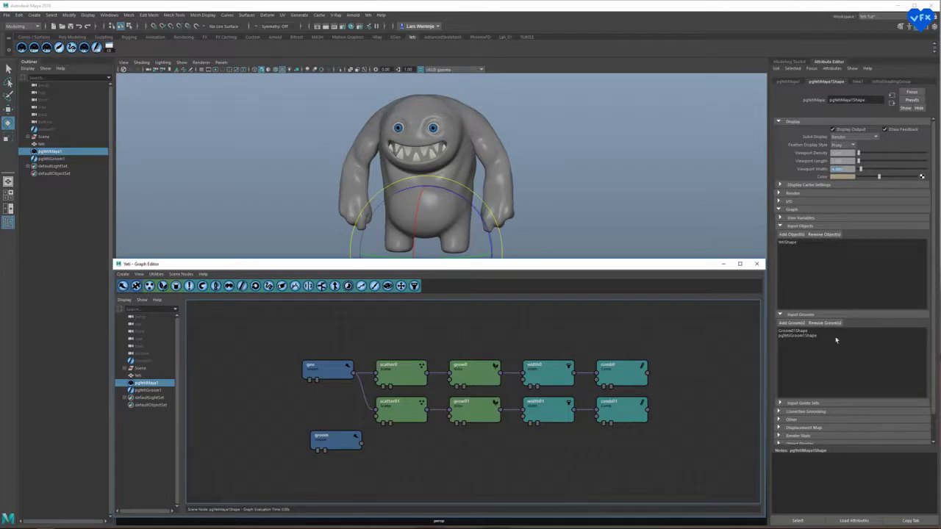
left_click_drag(940, 110, 637, 12)
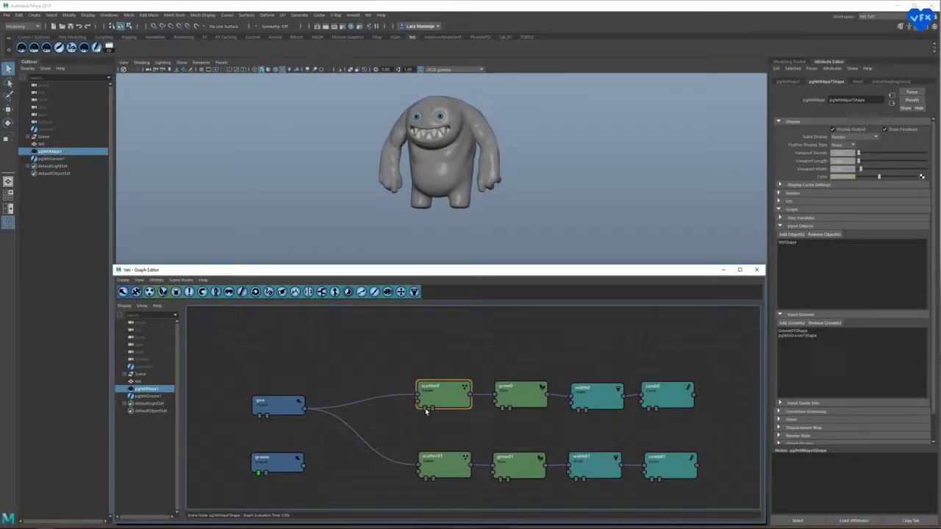
Examine the viewport result of scatter0, grow0 and width0 one after another, ending with scatter0 displayed.
left_click(425, 408)
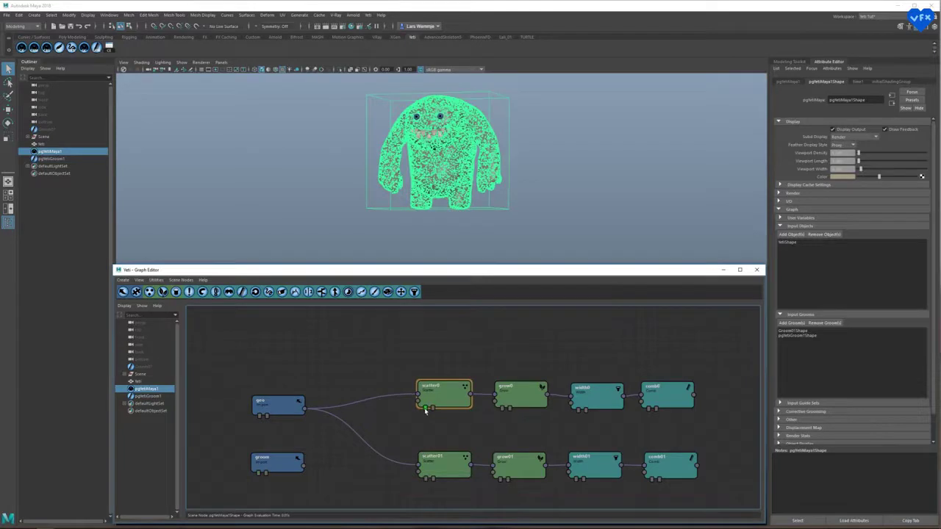
left_click(503, 409)
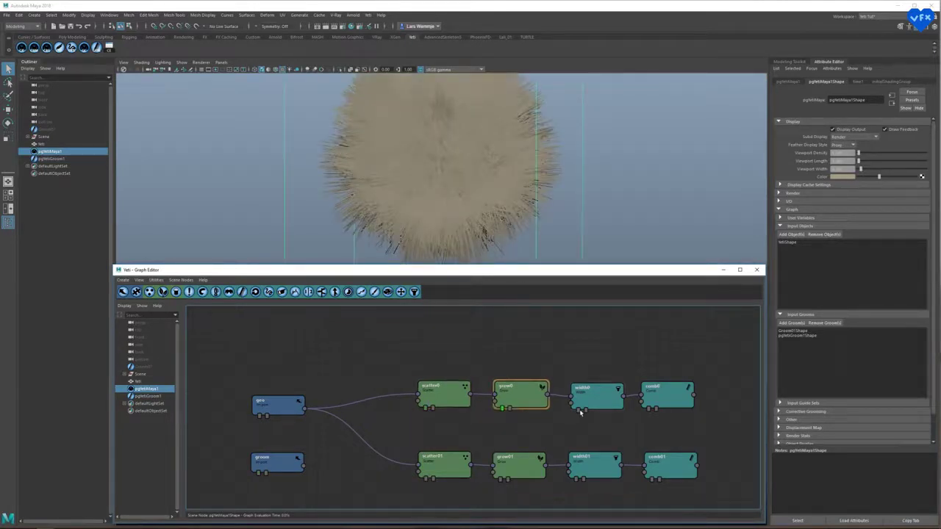
left_click(579, 410)
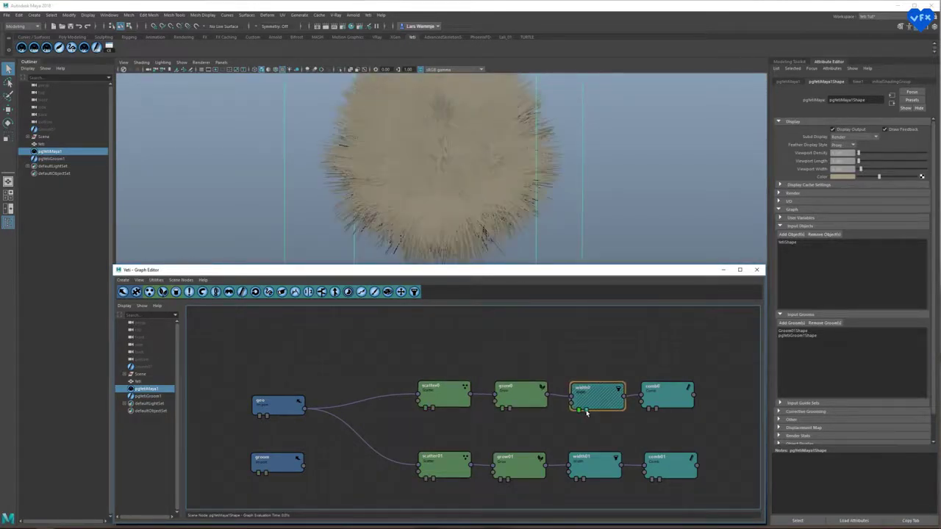
left_click(426, 409)
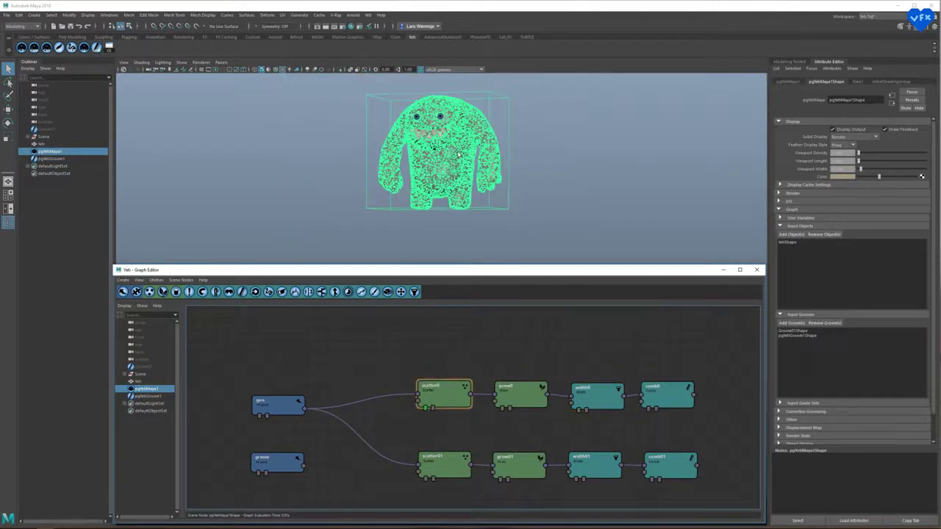
left_click_drag(465, 153, 464, 155, "alt")
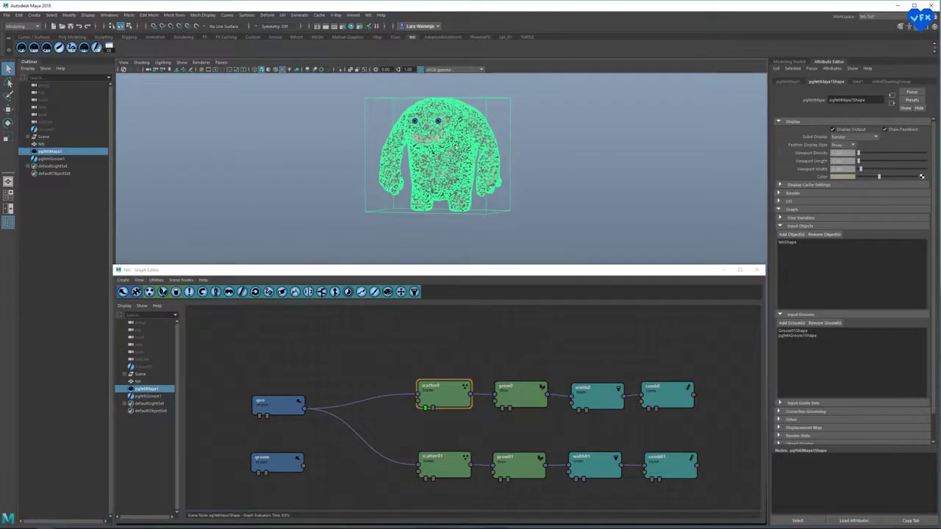
Compare the fur displayed at grow0 and width0 in the viewport, and return the display to scatter0.
left_click(502, 410)
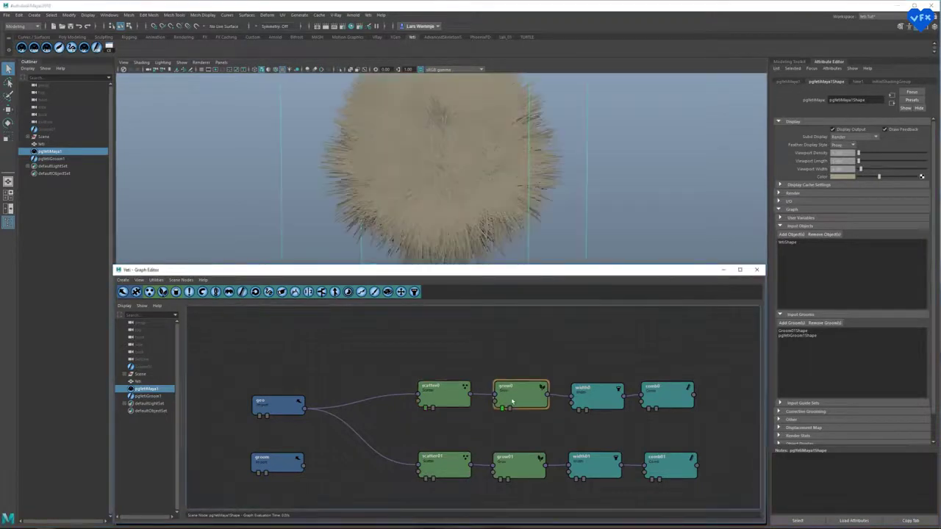
left_click_drag(513, 399, 511, 398)
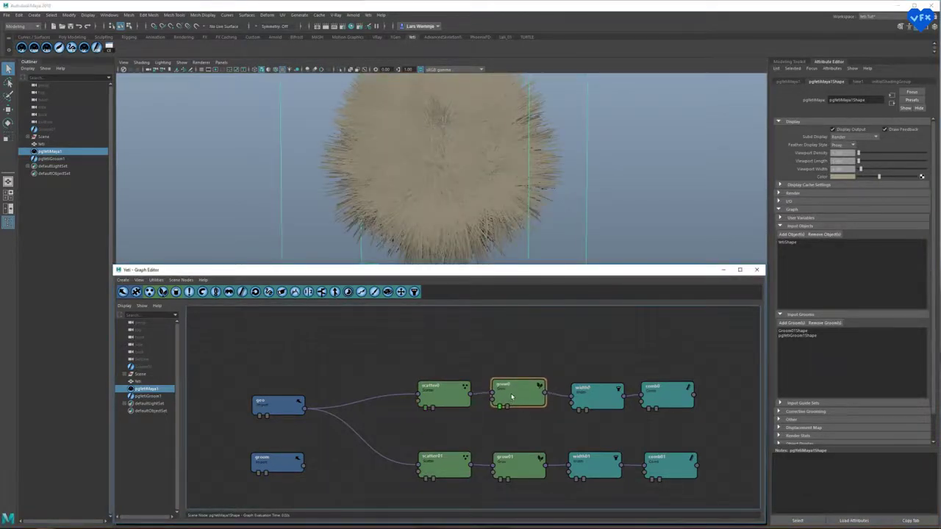
left_click_drag(273, 464, 273, 460)
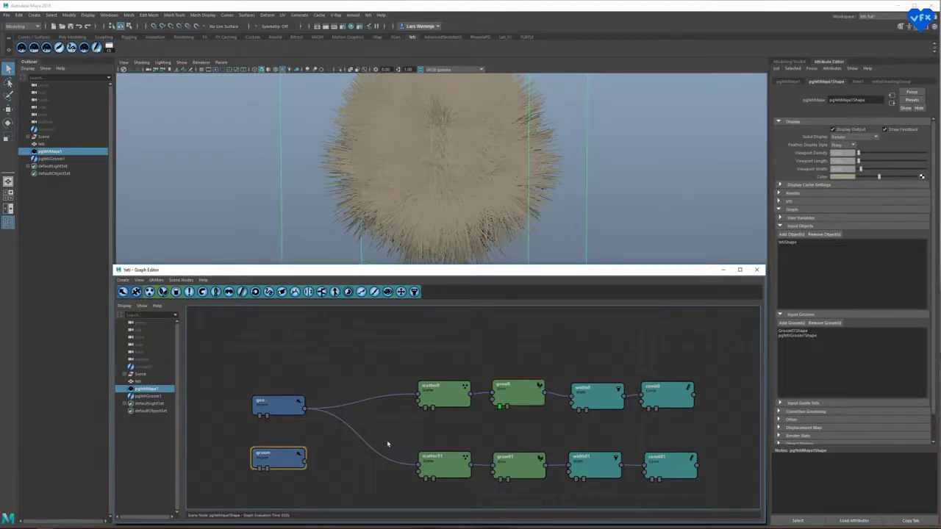
left_click(592, 397)
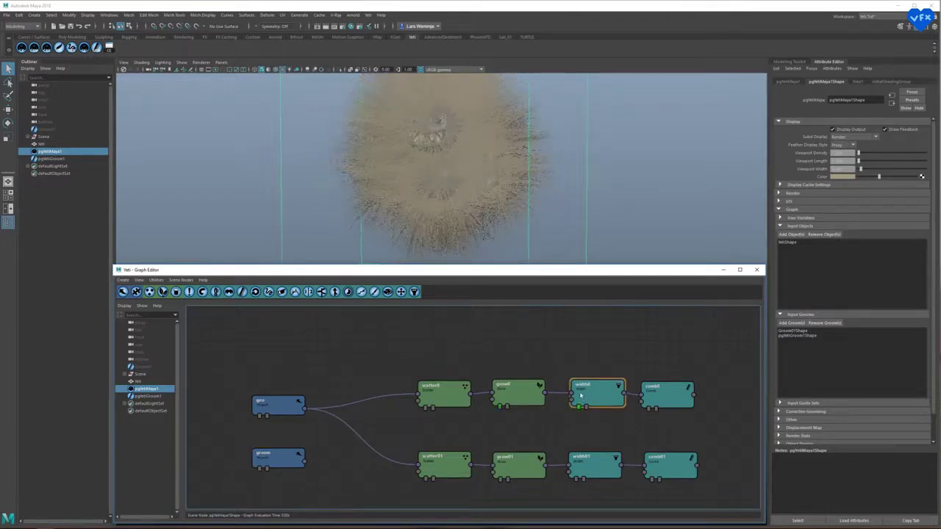
left_click(650, 399)
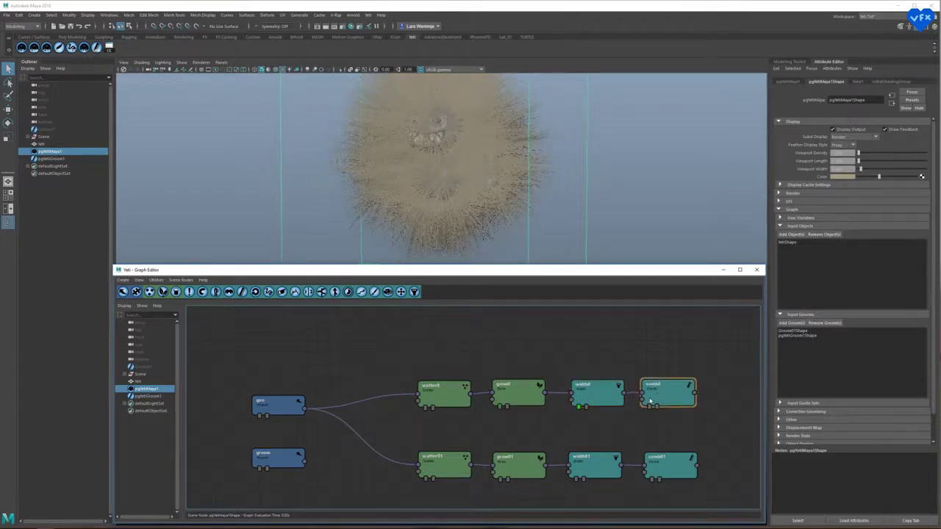
left_click(307, 459)
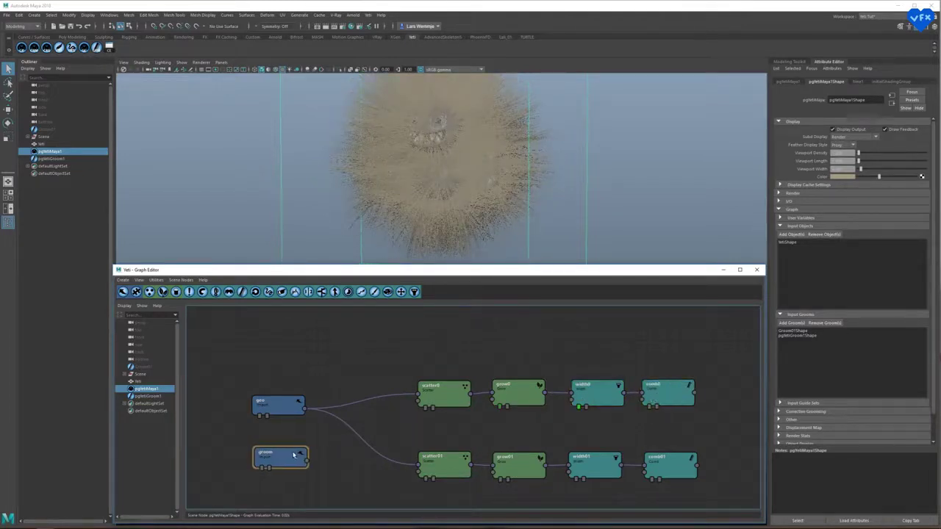
left_click(499, 406)
left_click_drag(499, 212, 504, 212, "alt")
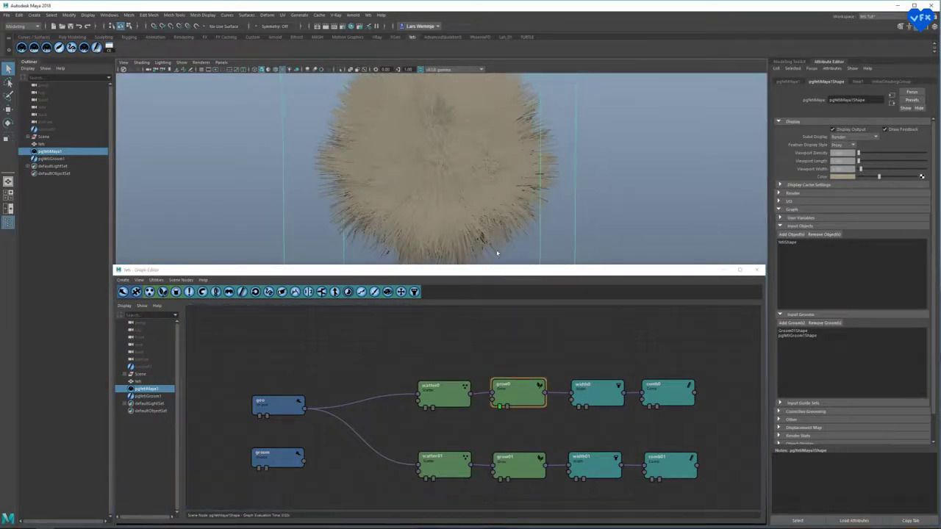
left_click(423, 407)
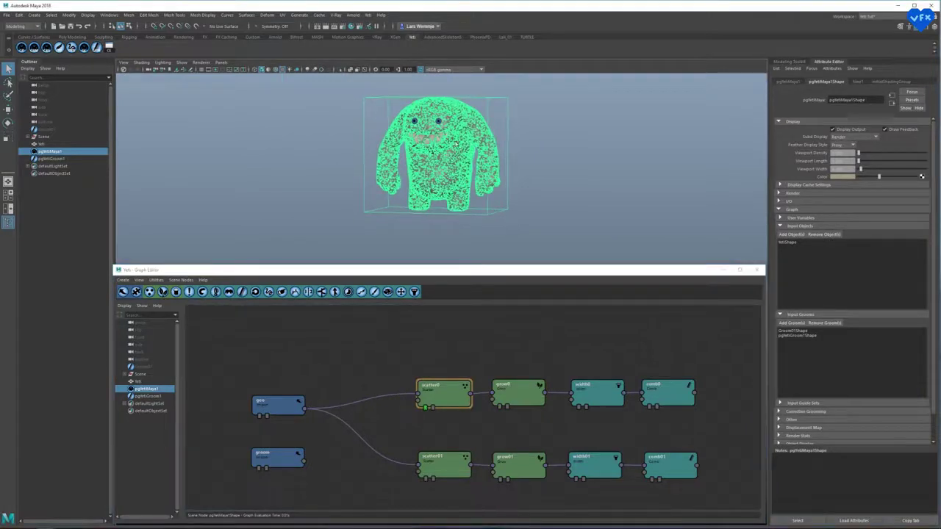
left_click_drag(456, 146, 459, 148, "alt")
Insert a texture node between the geo import node and the two scatter nodes.
left_click(345, 368)
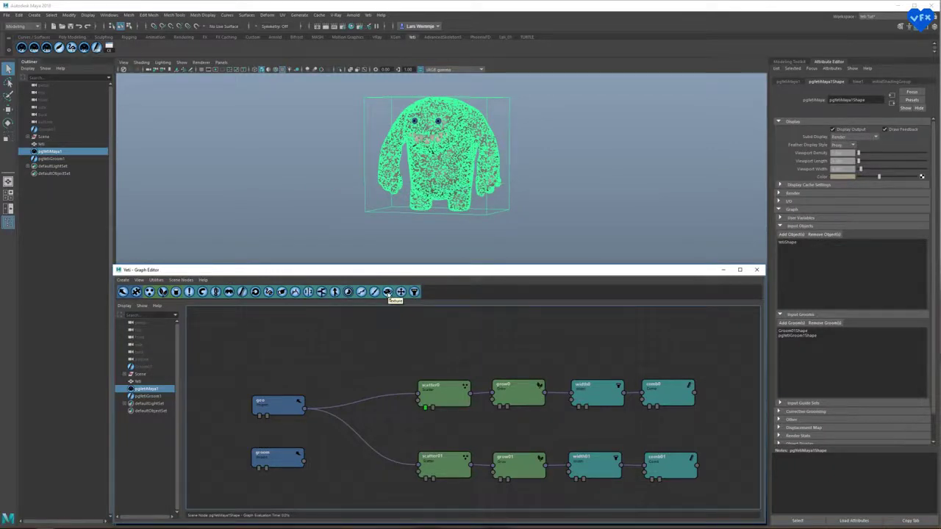
left_click(389, 292)
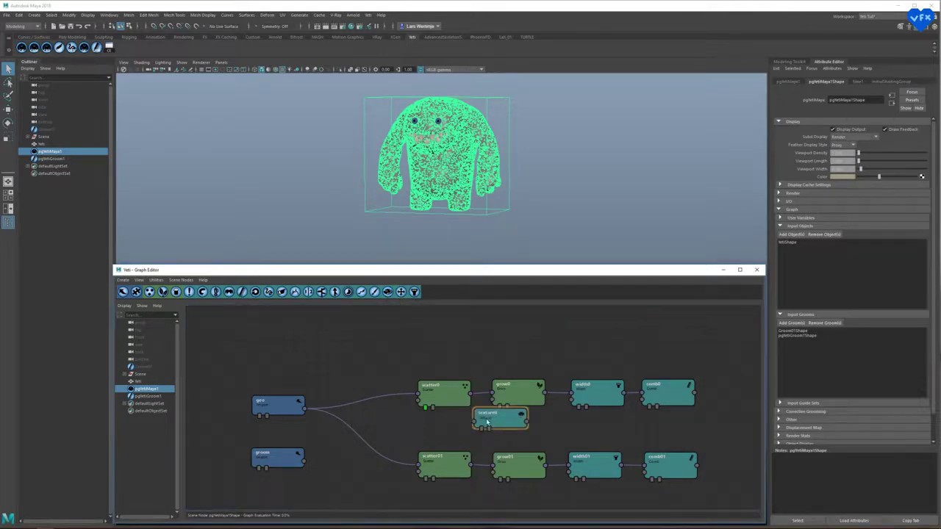
left_click_drag(500, 416, 364, 376)
left_click_drag(304, 409, 419, 466)
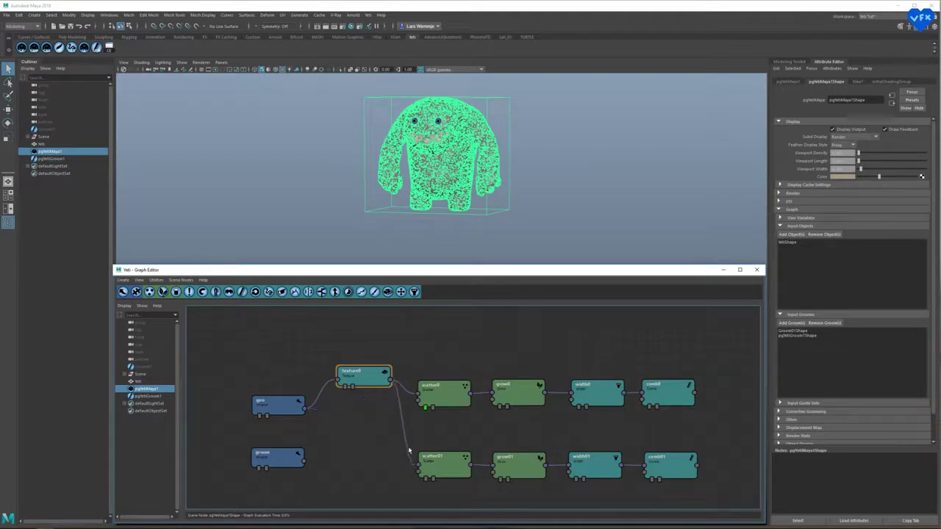
Load the main hair coverage UDIM texture in texture0, with Attribute density and V Coordinate floor($t)+1-($t-floor($t)).
left_click_drag(373, 382, 361, 401)
double_click(361, 401)
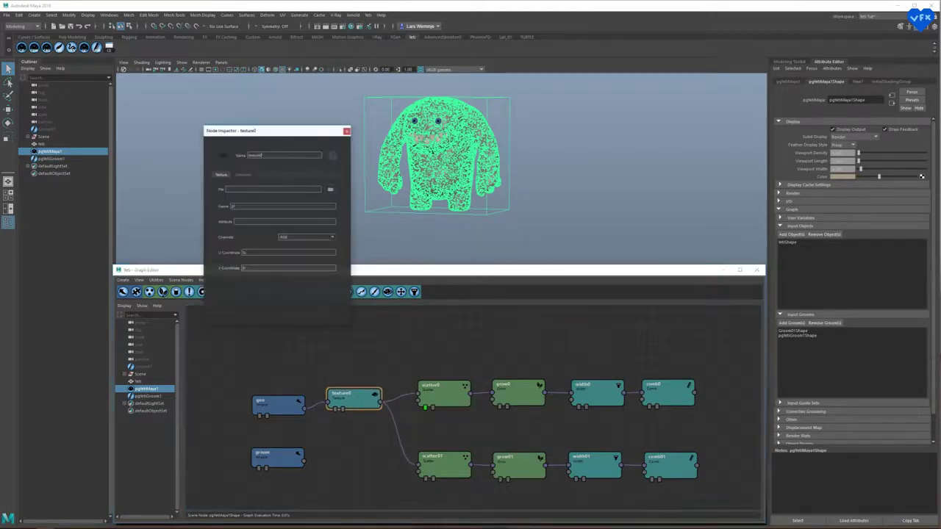
left_click_drag(292, 134, 285, 138)
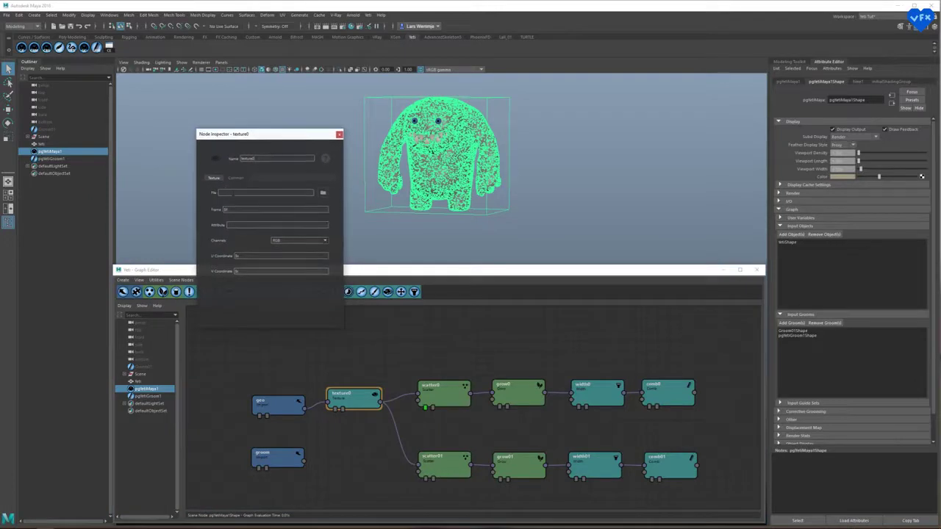
key("ctrl+v")
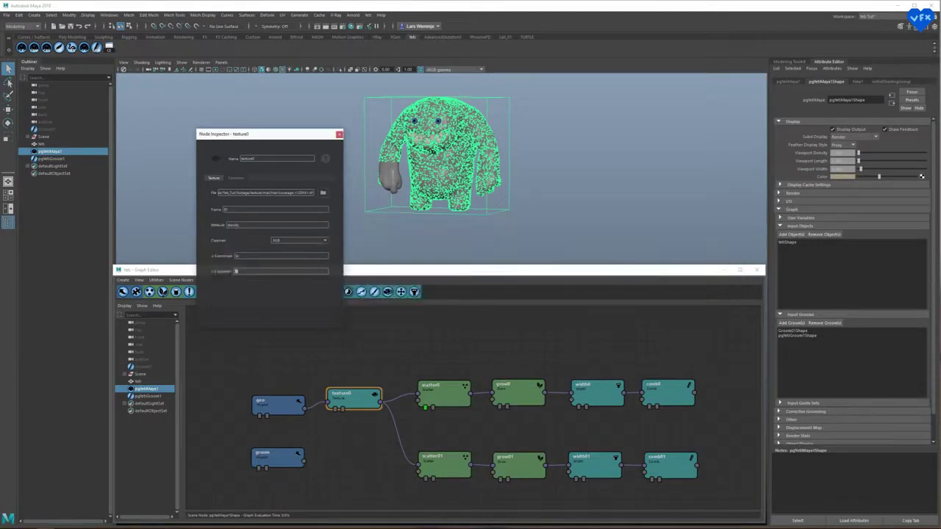
type("floor($t)+1-($t-floor($t))")
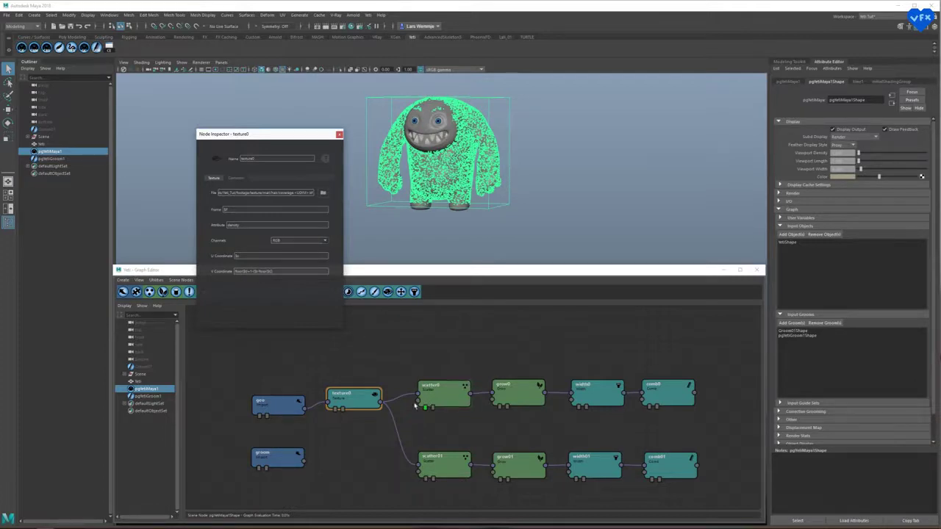
left_click(344, 410)
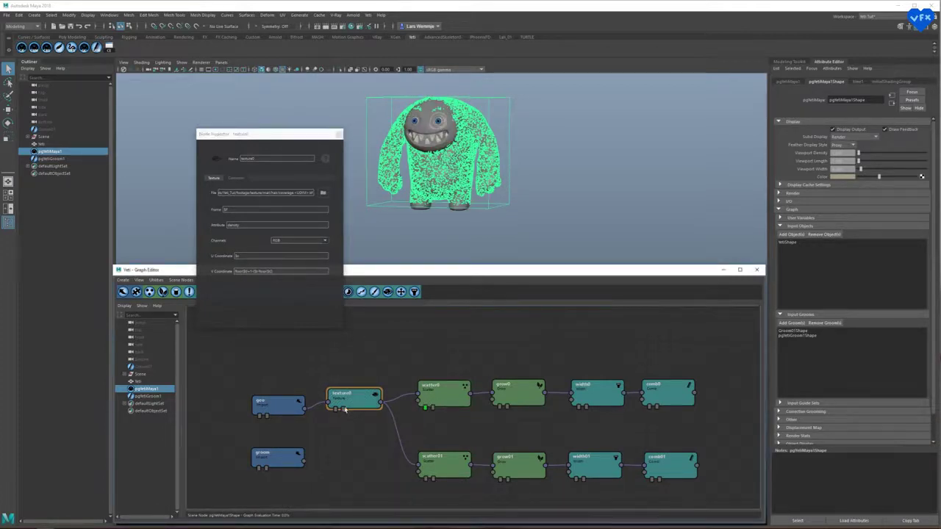
left_click(337, 131)
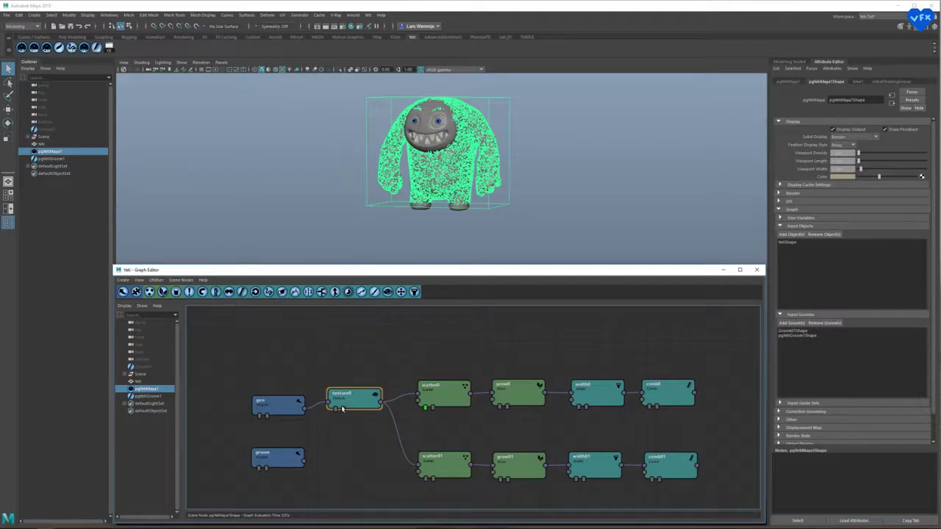
double_click(343, 409)
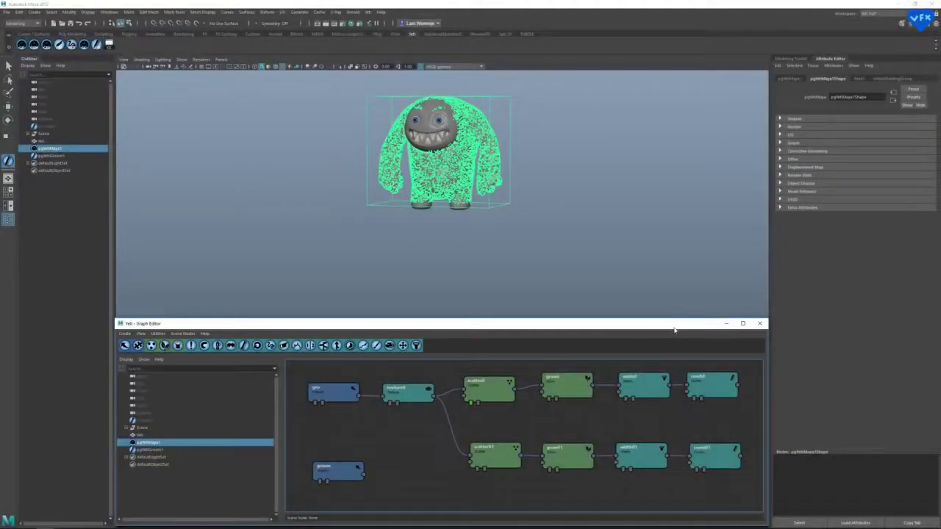
Close the Yeti graph editor and hide the Yeti fur node so only the bare character is displayed.
mouse_move(336, 471)
left_mouse_down()
mouse_move(342, 463)
mouse_move(332, 472)
left_mouse_up()
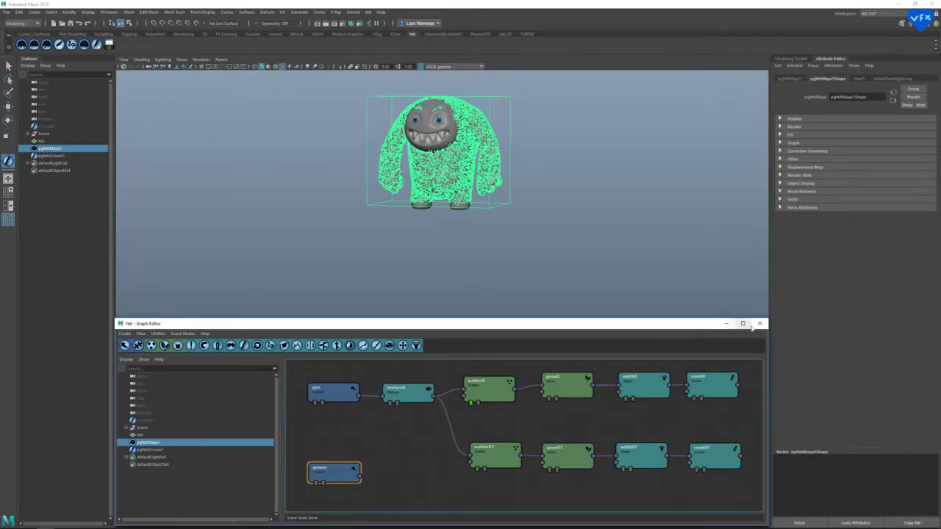
left_click(759, 323)
middle_click_drag(588, 272, 573, 336, "alt")
right_click_drag(573, 335, 632, 334, "alt")
middle_click_drag(632, 334, 626, 389, "alt")
key("ctrl+h")
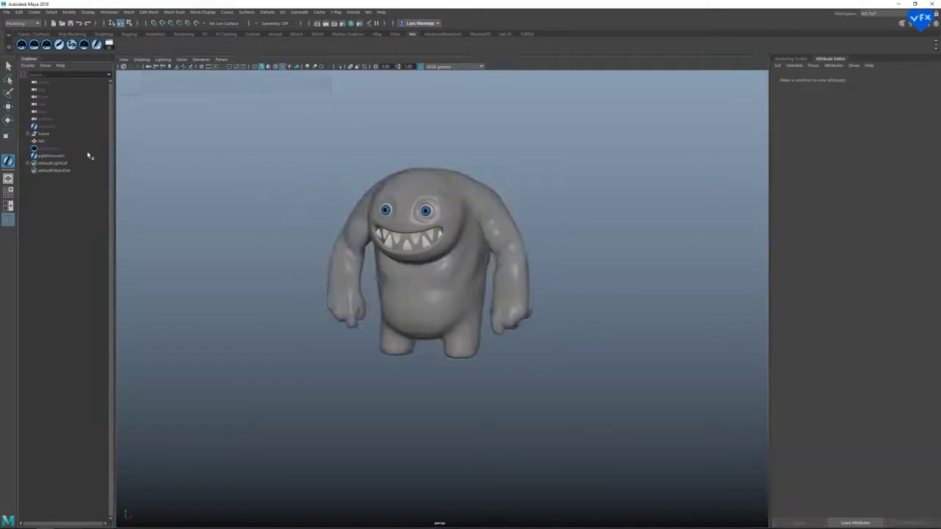
Select the pgYetiGroom1 groom and open its brush tool settings for editing.
left_click(62, 156)
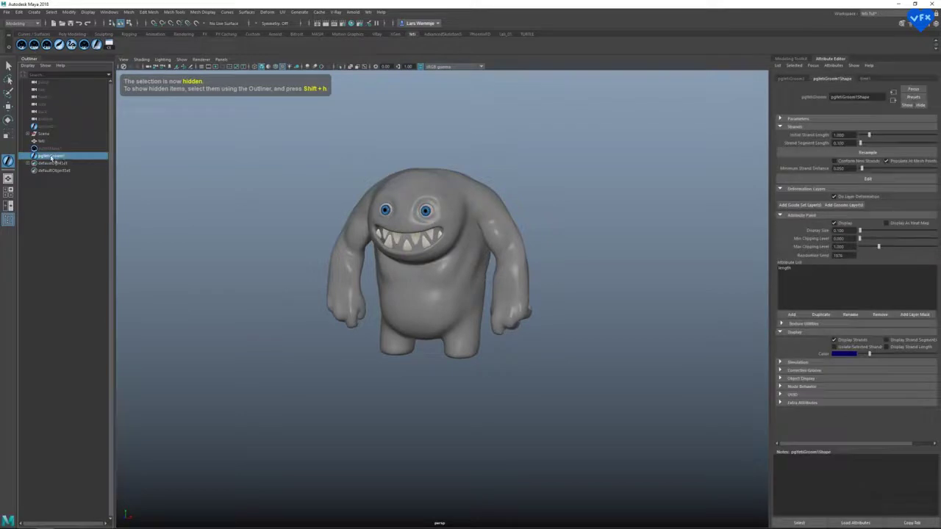
left_click(867, 181)
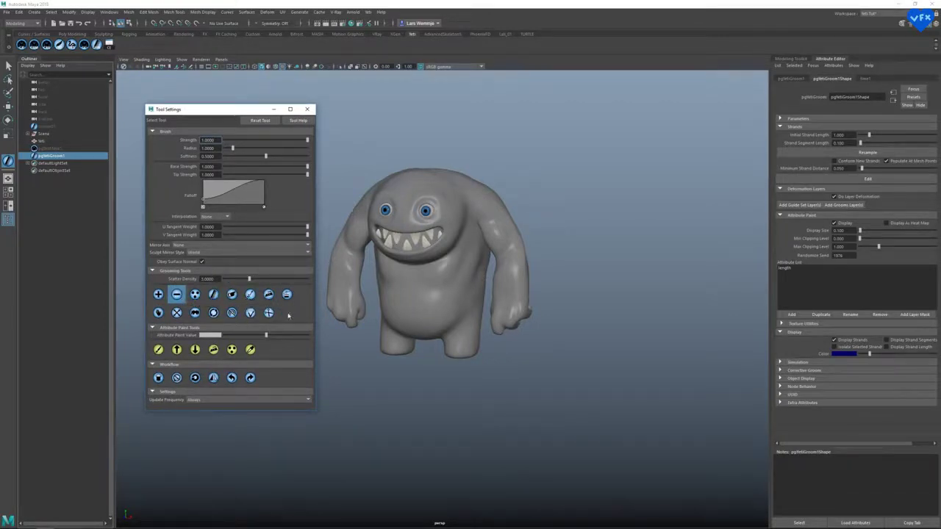
left_click_drag(481, 188, 504, 208, "alt")
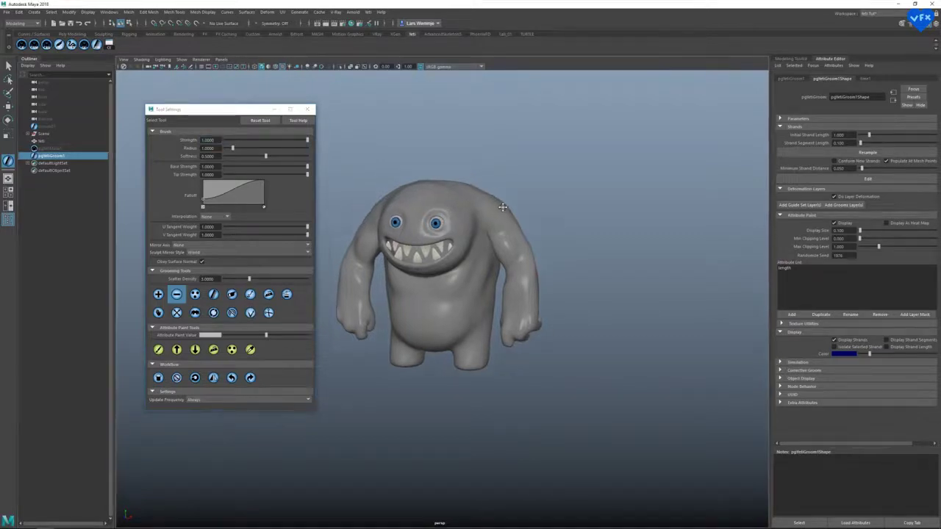
middle_click_drag(504, 208, 528, 248, "alt")
right_click_drag(457, 223, 536, 212, "alt")
left_click_drag(536, 212, 528, 202, "alt")
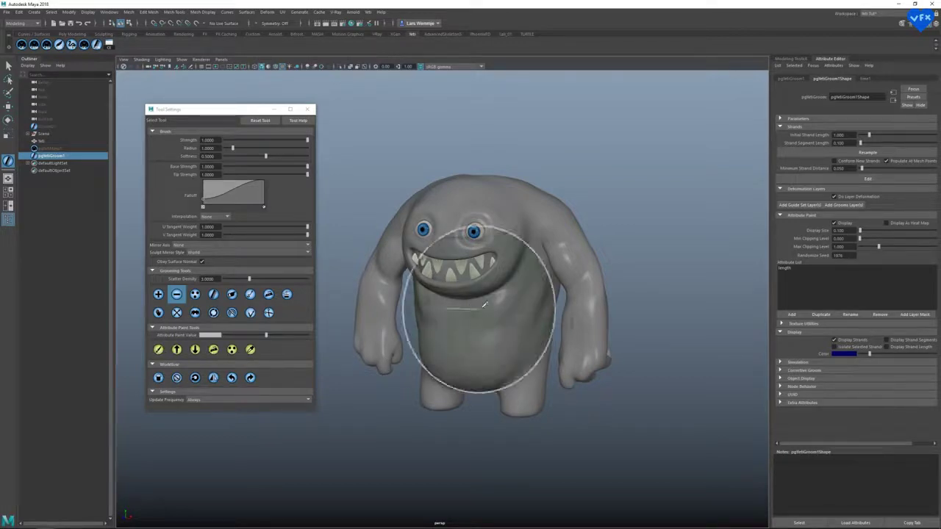
middle_click_drag(506, 277, 507, 311, "alt")
left_click_drag(513, 292, 499, 287, "alt")
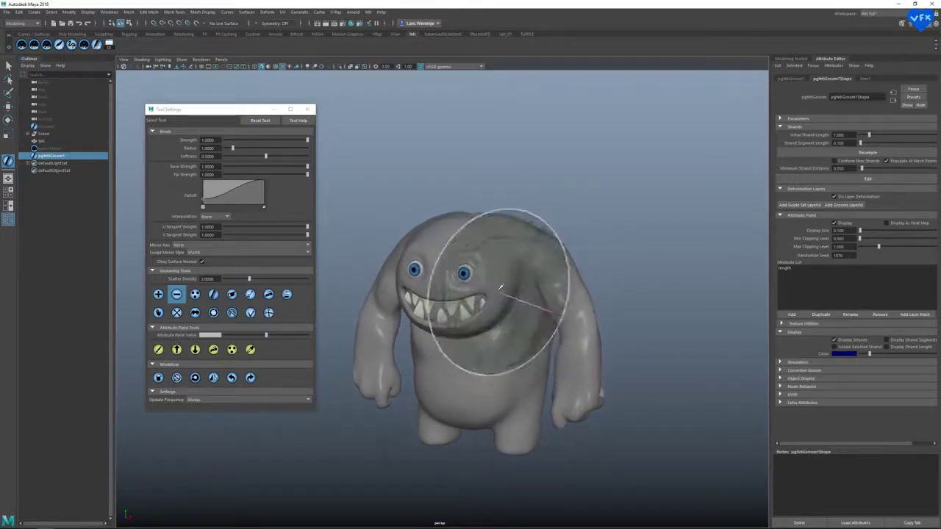
right_click_drag(499, 287, 540, 278, "alt")
left_click_drag(543, 265, 550, 275, "alt")
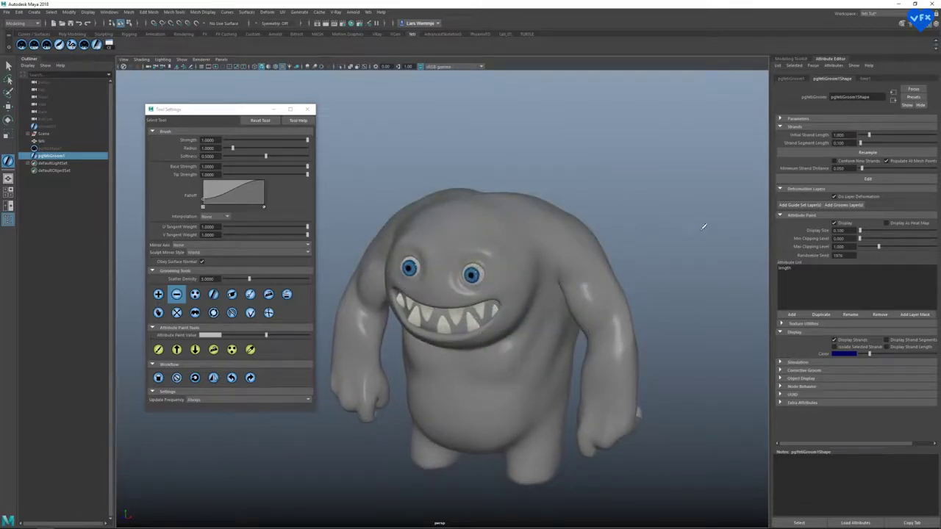
left_click_drag(698, 227, 654, 242, "alt")
middle_click_drag(654, 242, 660, 210, "alt")
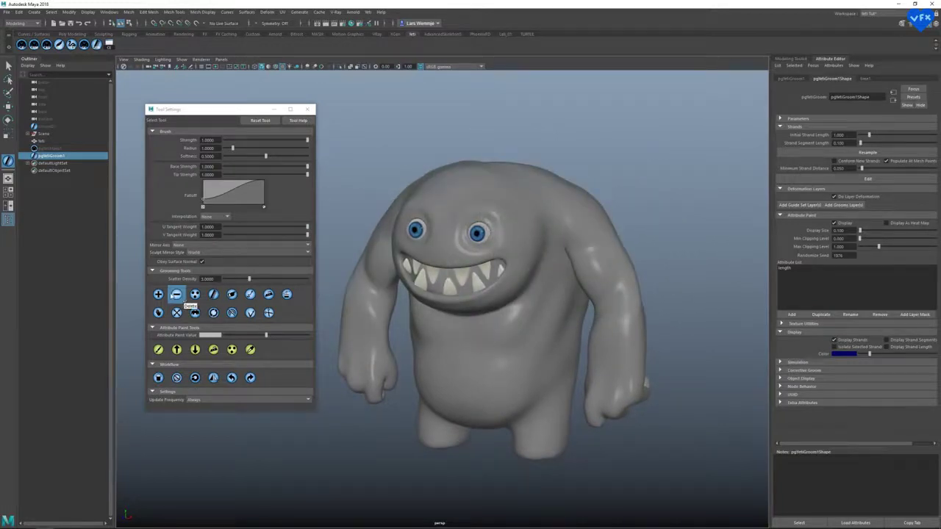
left_click(176, 294)
left_click_drag(567, 199, 567, 253, "alt")
middle_click_drag(567, 253, 571, 280, "alt")
left_click_drag(571, 279, 565, 290, "alt")
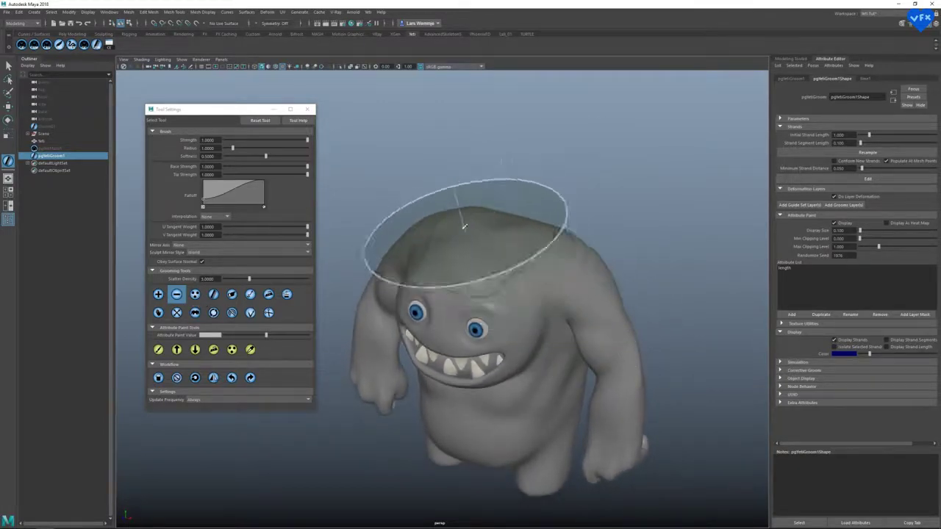
left_click_drag(493, 241, 484, 230, "alt")
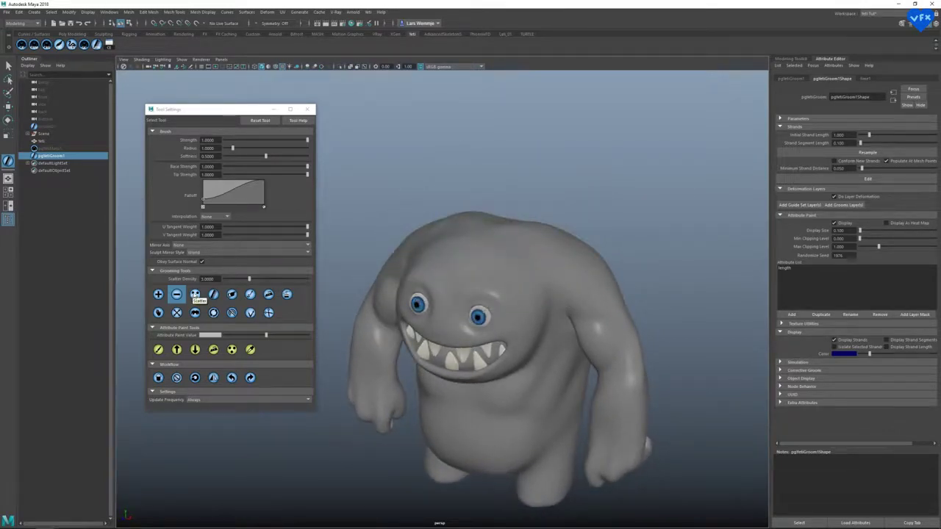
left_click(195, 294)
left_click_drag(441, 242, 498, 229)
key("ctrl+z")
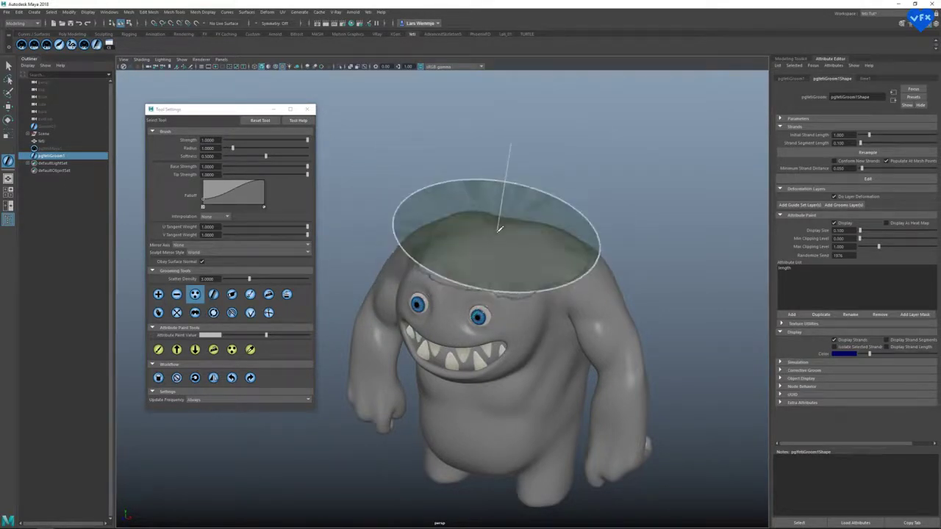
Add one strand on top of the head with Populate At Mesh Points turned off, and hide the attribute paint display.
left_click(158, 294)
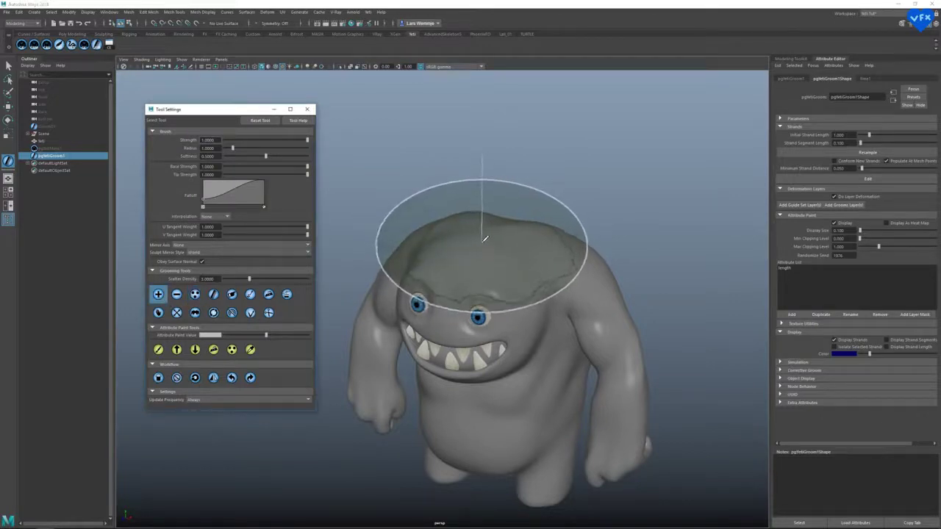
left_click(887, 161)
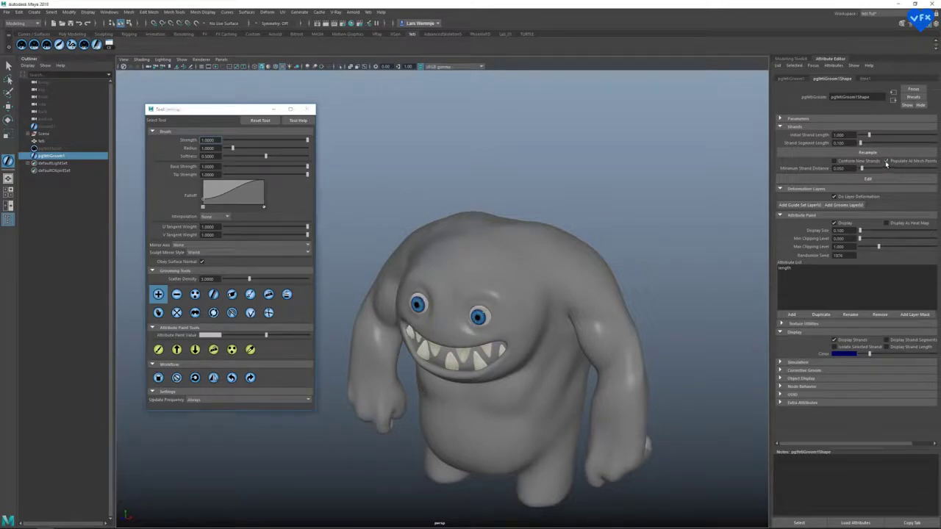
left_click(480, 241)
mouse_move(521, 265)
left_mouse_down("alt")
mouse_move(514, 247)
mouse_move(552, 255)
mouse_move(515, 258)
left_mouse_up("alt")
middle_click_drag(524, 259, 542, 222, "alt")
right_click_drag(498, 204, 505, 214, "alt")
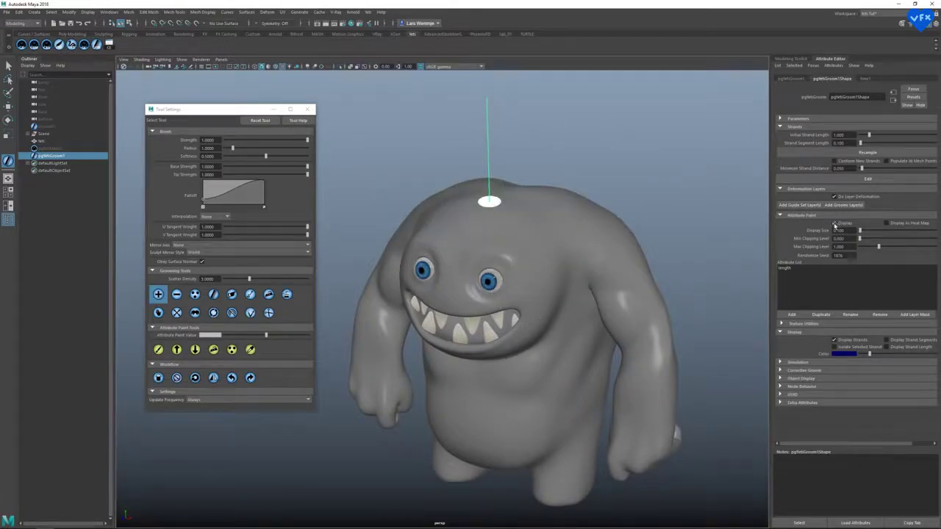
middle_click_drag(538, 194, 534, 212, "alt")
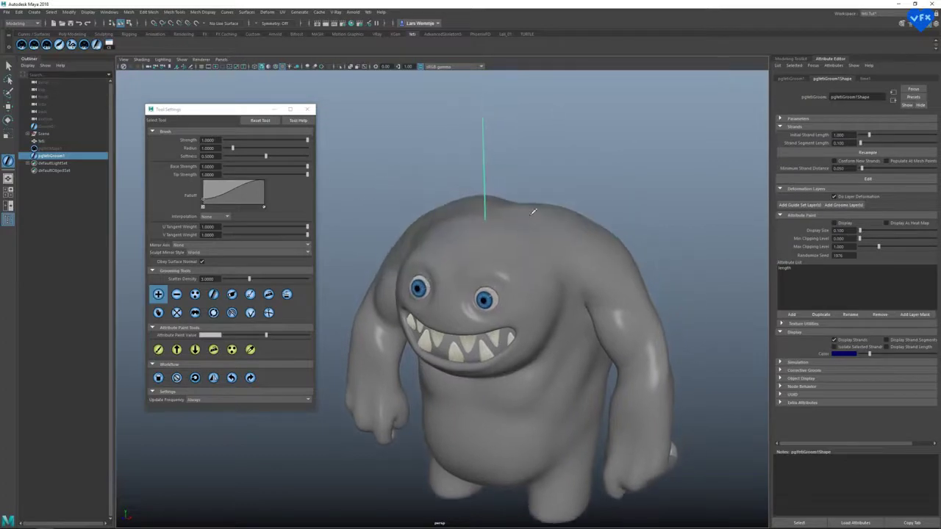
right_click_drag(528, 215, 536, 220, "alt")
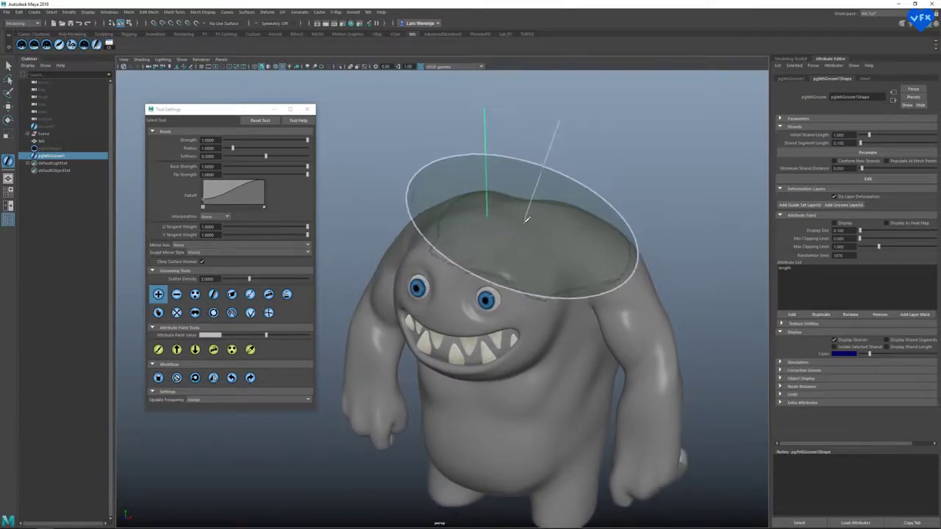
Set the Initial Strand Length to 0.2 and add three strands across the upper back with a smaller brush.
mouse_move(573, 227)
left_mouse_down()
mouse_move(472, 225)
mouse_move(509, 230)
left_mouse_up()
left_click(833, 135)
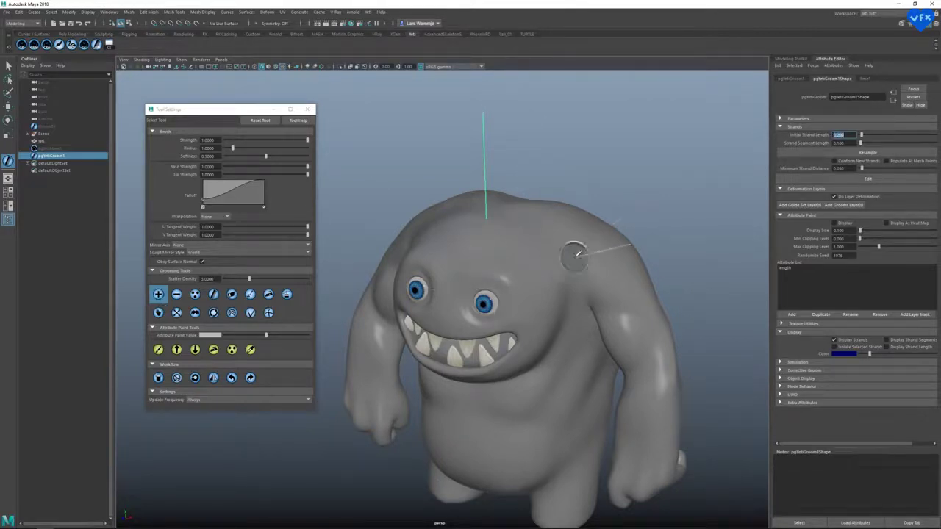
left_click_drag(575, 255, 445, 251, "alt")
left_click(446, 251)
left_click(384, 253)
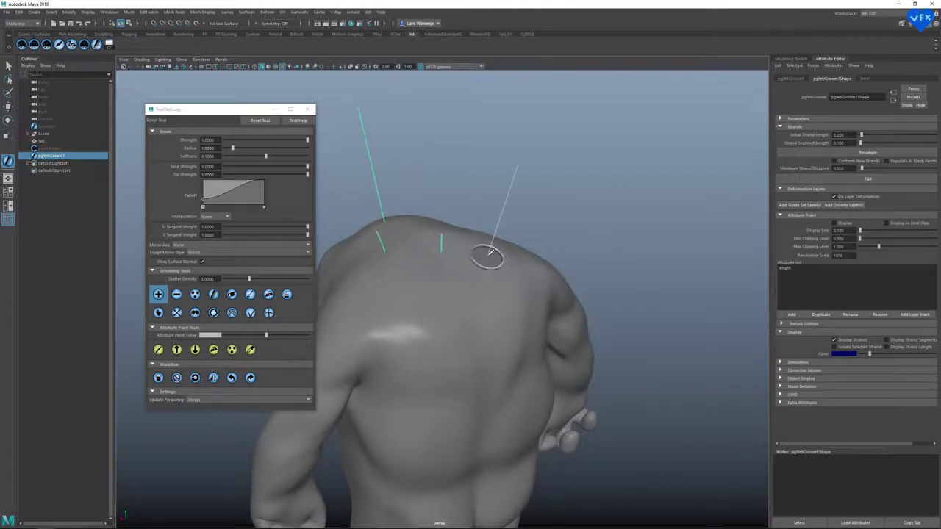
left_click(489, 256)
Add more short strands spread over the shoulders, back, arms, chest and belly.
left_click_drag(505, 330, 511, 244, "alt")
left_click(381, 197)
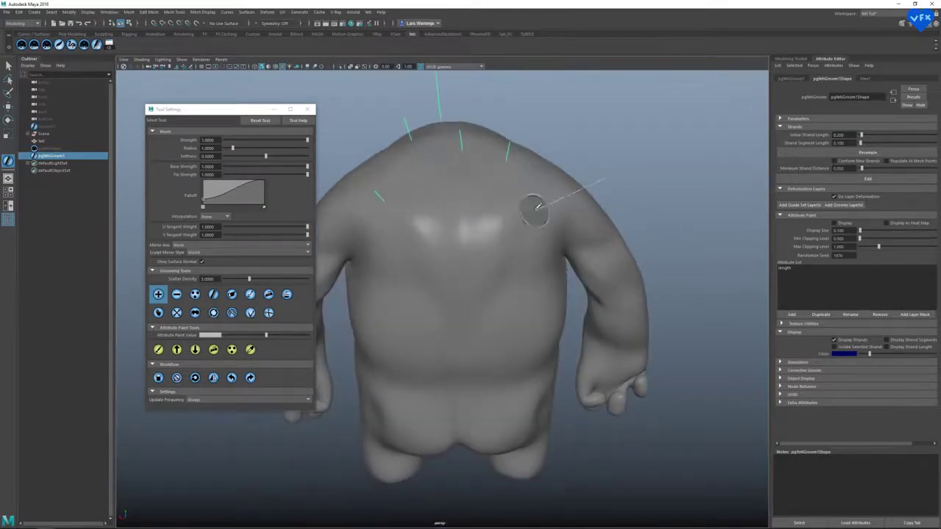
left_click(541, 207)
left_click(449, 231)
left_click(450, 378)
left_click_drag(387, 355, 352, 319, "alt")
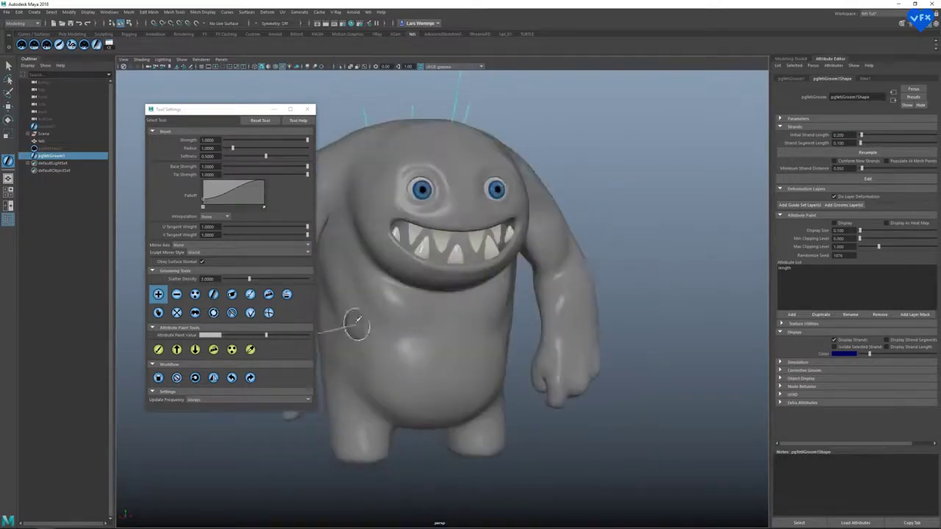
left_click_drag(489, 357, 519, 174, "alt")
right_click_drag(507, 374, 437, 350, "alt")
mouse_move(437, 349)
left_mouse_down("alt")
mouse_move(596, 249)
mouse_move(541, 273)
mouse_move(516, 258)
left_mouse_up("alt")
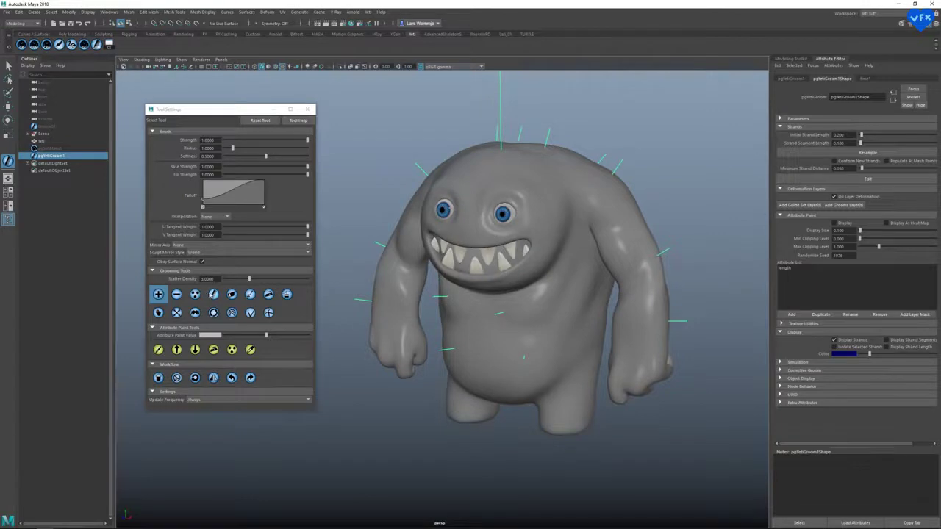
Comb the groom strands downward around the whole body with a large Comb brush.
left_click(213, 294)
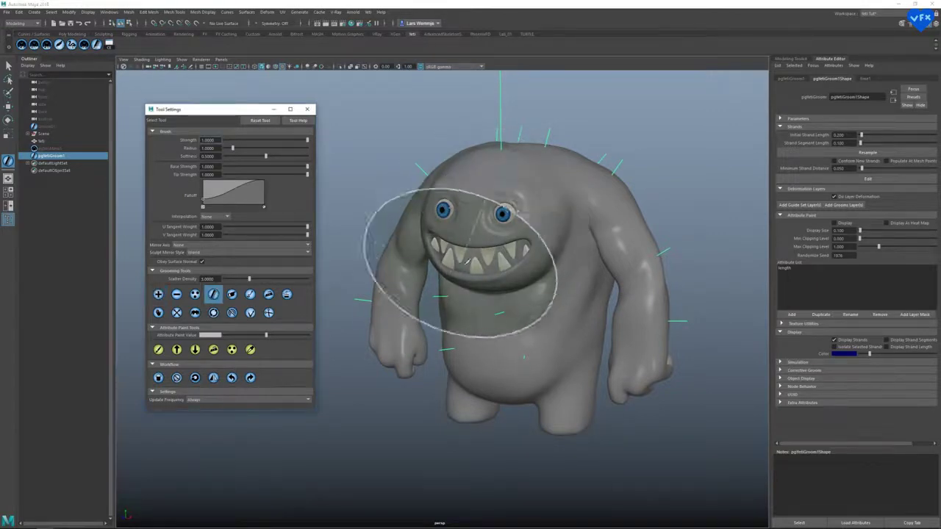
left_click_drag(478, 331, 458, 348, "alt")
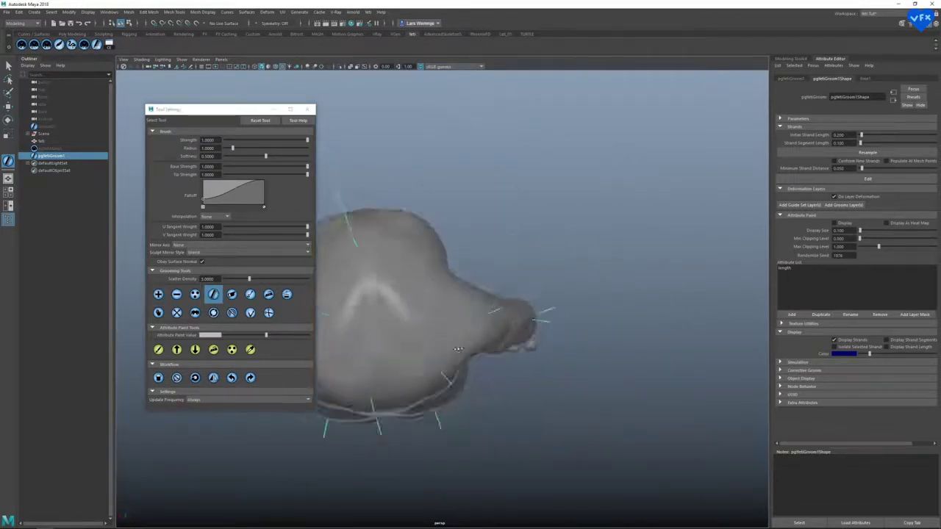
mouse_move(399, 315)
left_mouse_down("alt")
mouse_move(557, 290)
mouse_move(431, 336)
mouse_move(514, 346)
mouse_move(654, 328)
left_mouse_up("alt")
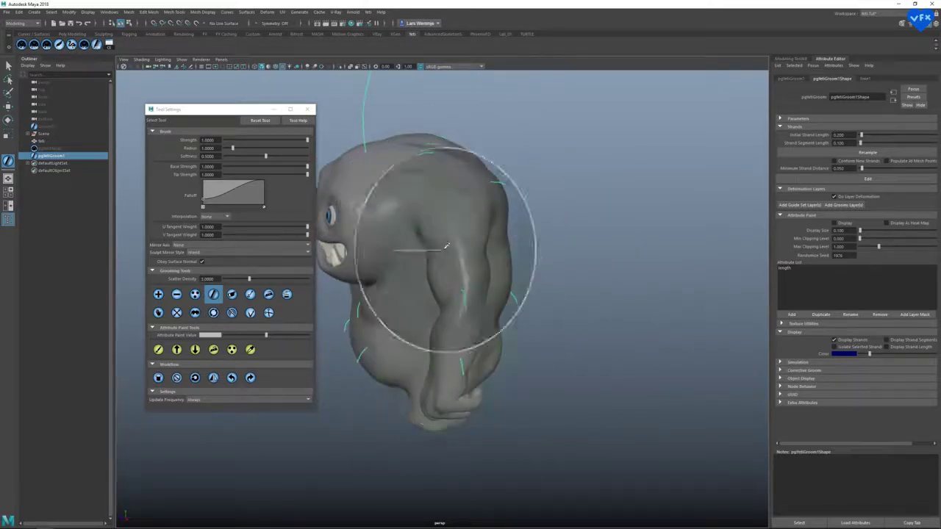
mouse_move(446, 246)
left_mouse_down("alt")
mouse_move(435, 315)
mouse_move(542, 222)
mouse_move(525, 224)
left_mouse_up("alt")
middle_click_drag(524, 224, 557, 248, "alt")
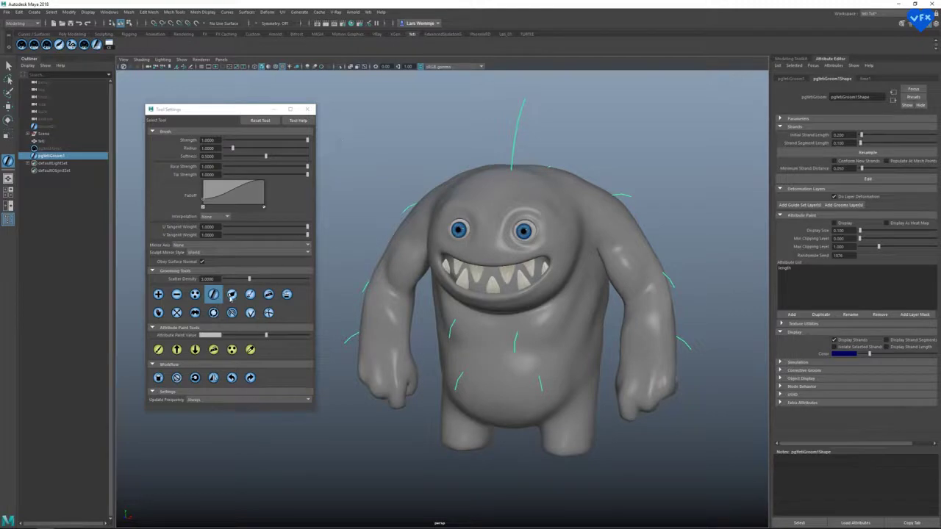
Try a lower Strength for the comb brush.
left_click(215, 296)
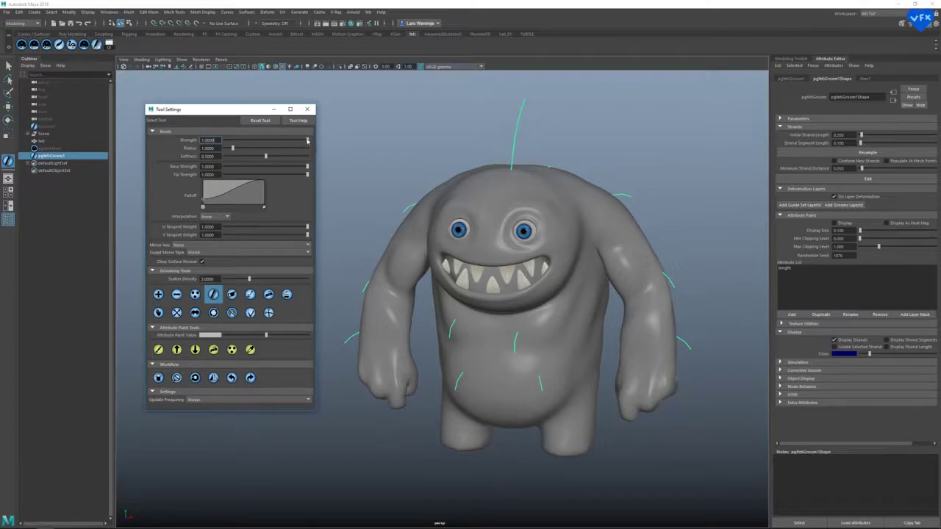
left_click_drag(307, 140, 282, 146)
middle_click_drag(405, 122, 382, 128, "alt")
right_click_drag(382, 128, 385, 123, "alt")
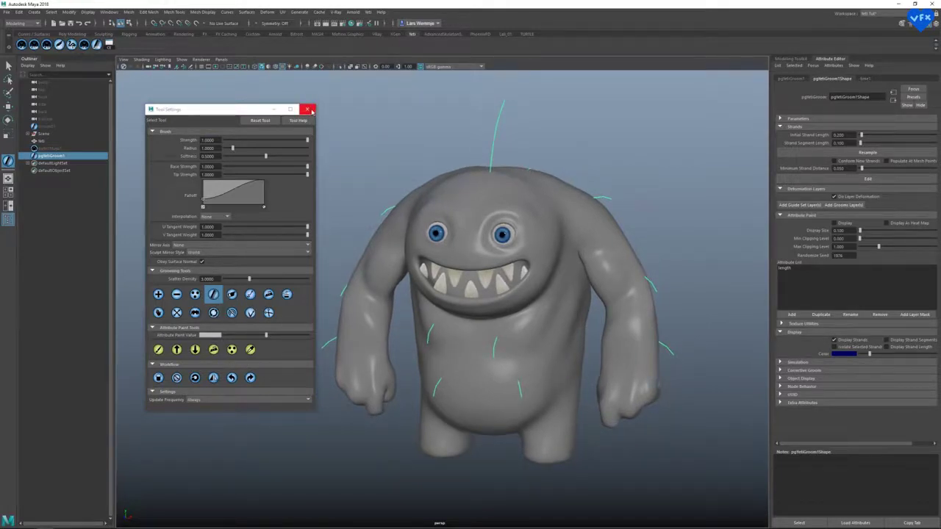
Open the fur node's graph and connect the groom node to the Grow nodes of both branches.
left_click(309, 110)
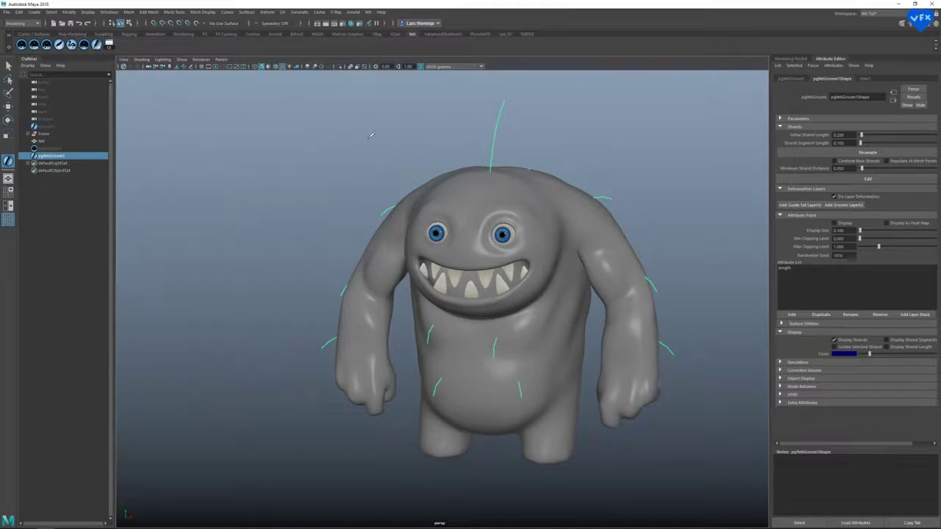
middle_click_drag(371, 134, 302, 145, "alt")
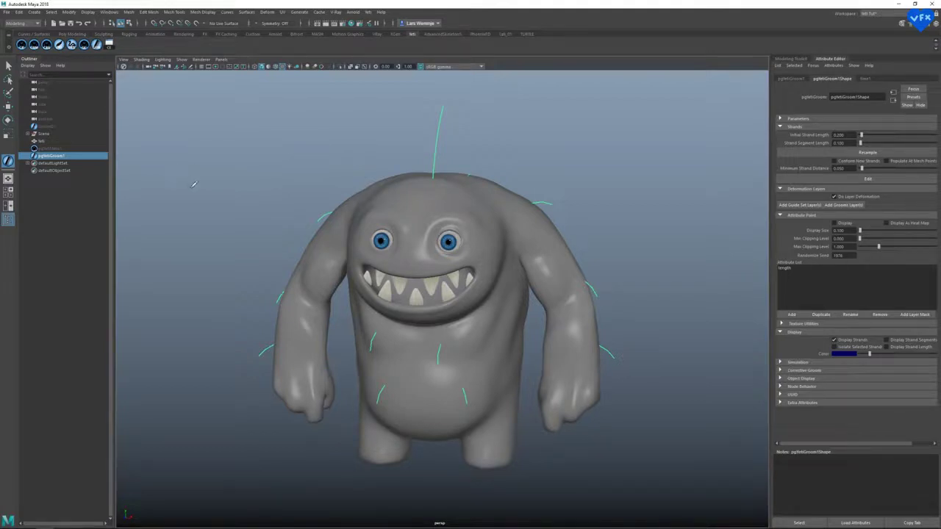
left_click(59, 149)
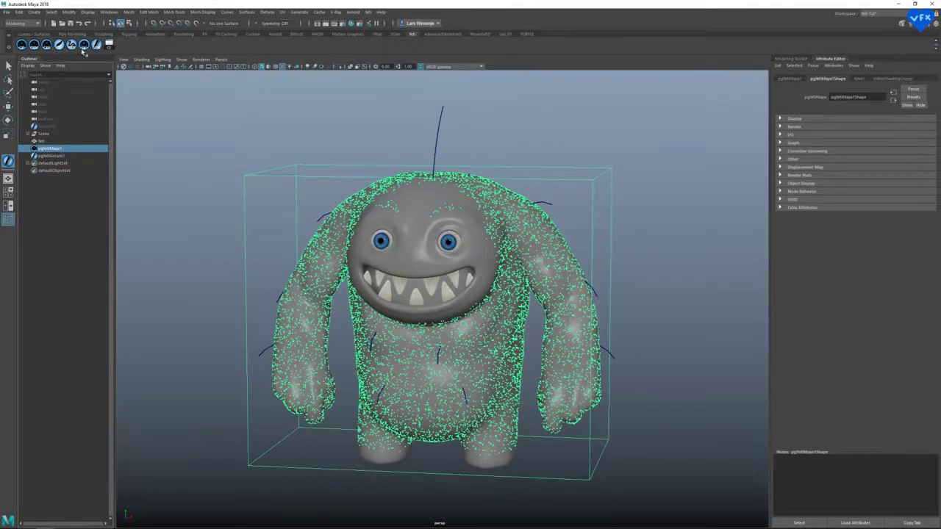
left_click(84, 45)
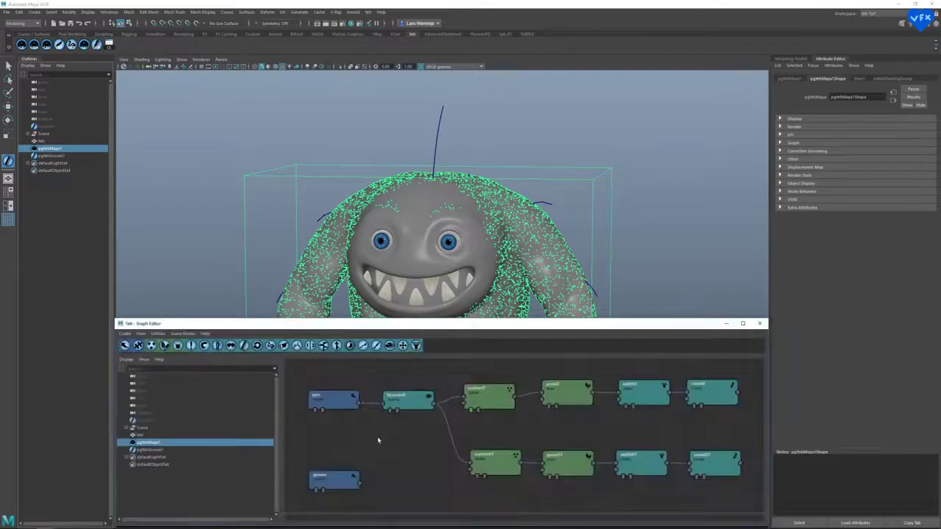
left_click(348, 476)
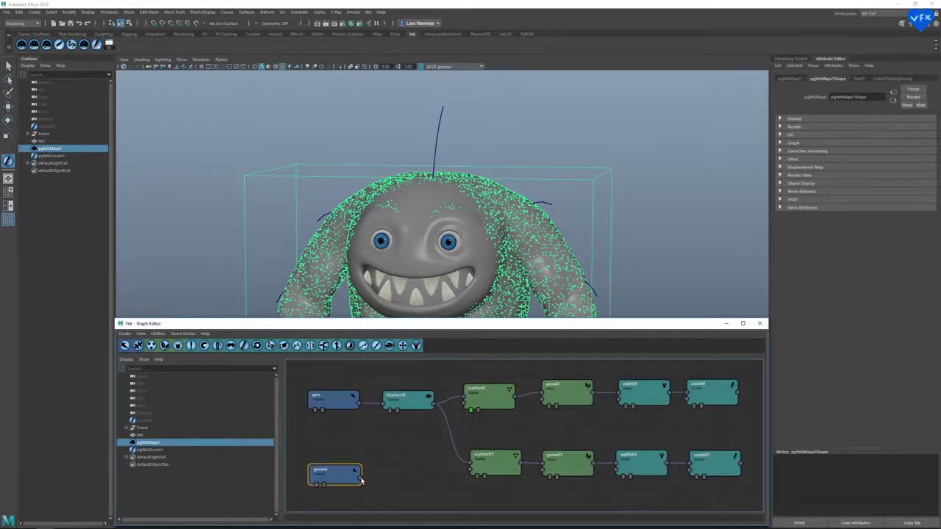
left_click_drag(360, 480, 540, 401)
left_click_drag(360, 479, 542, 473)
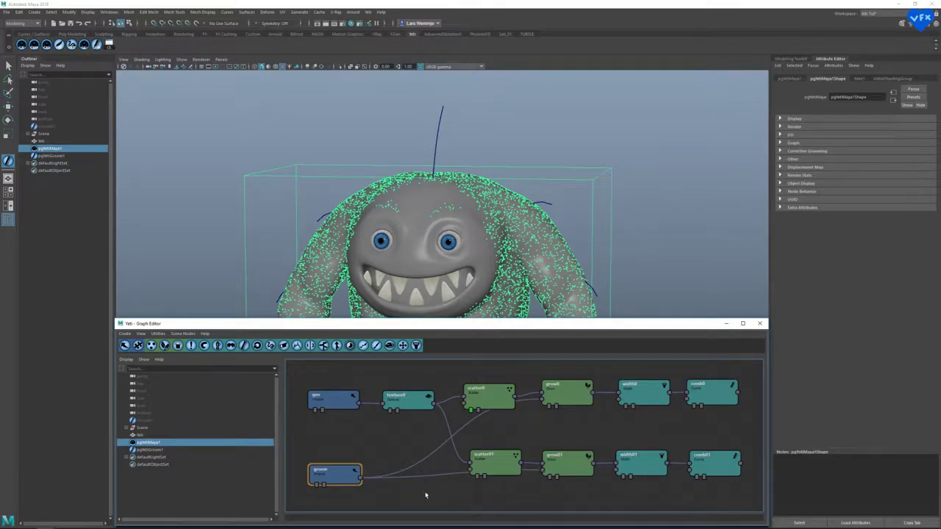
Connect the groom node to the Comb nodes of both branches and display the fur output of comb0.
left_click_drag(362, 479, 618, 401)
left_click_drag(360, 479, 689, 468)
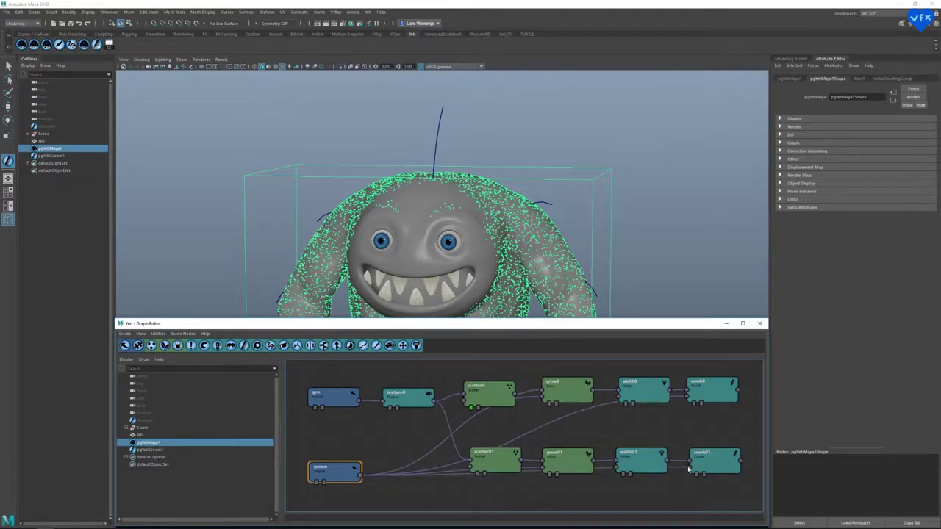
left_click(691, 404)
right_click_drag(596, 245, 493, 189, "alt")
left_click_drag(492, 190, 475, 265, "alt")
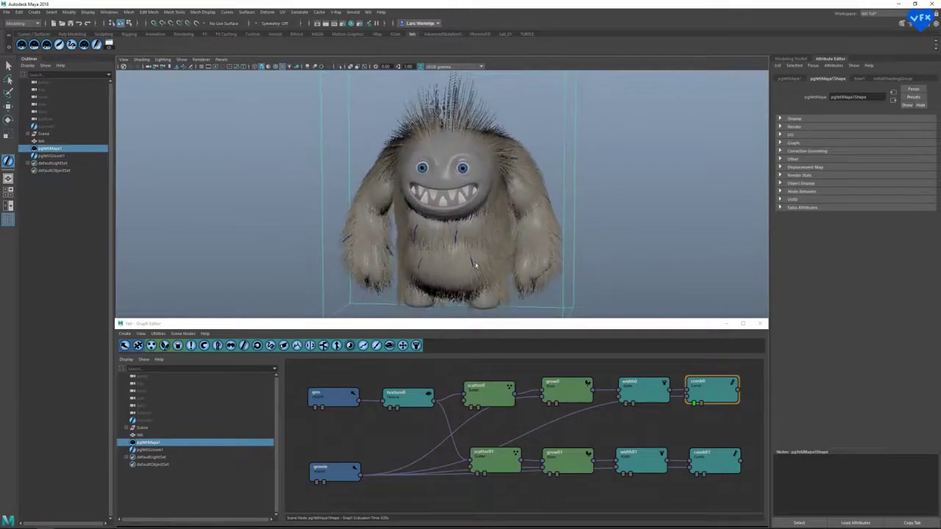
Change the object imported by the groom node to Groom01Shape.
left_click_drag(329, 473, 338, 462)
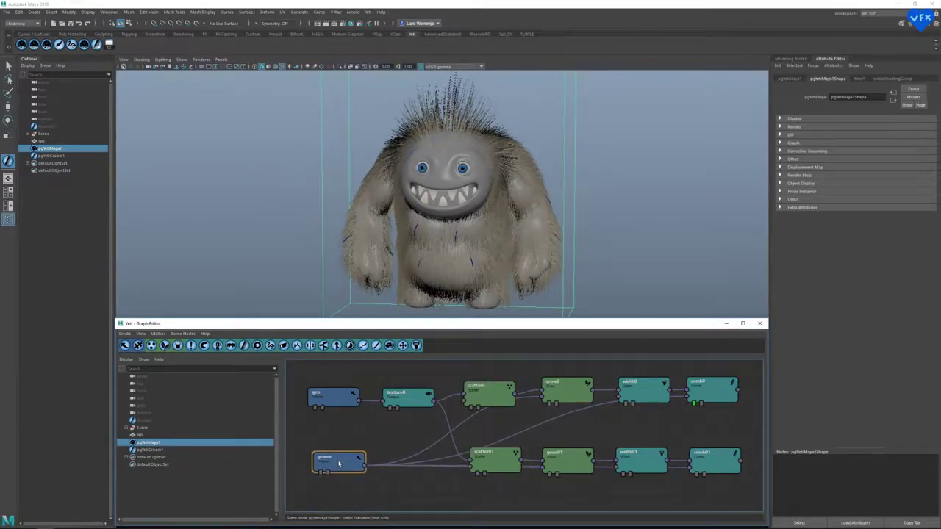
double_click(338, 463)
left_click(200, 127)
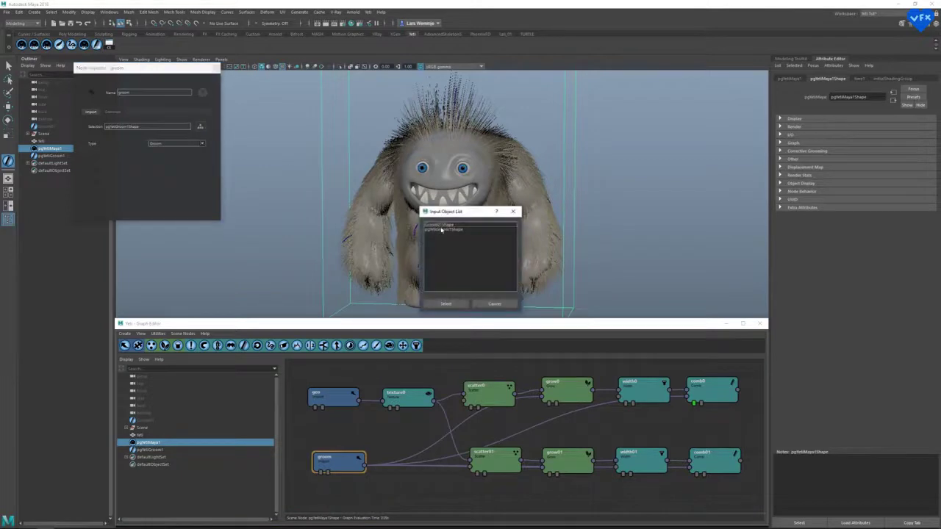
left_click(447, 304)
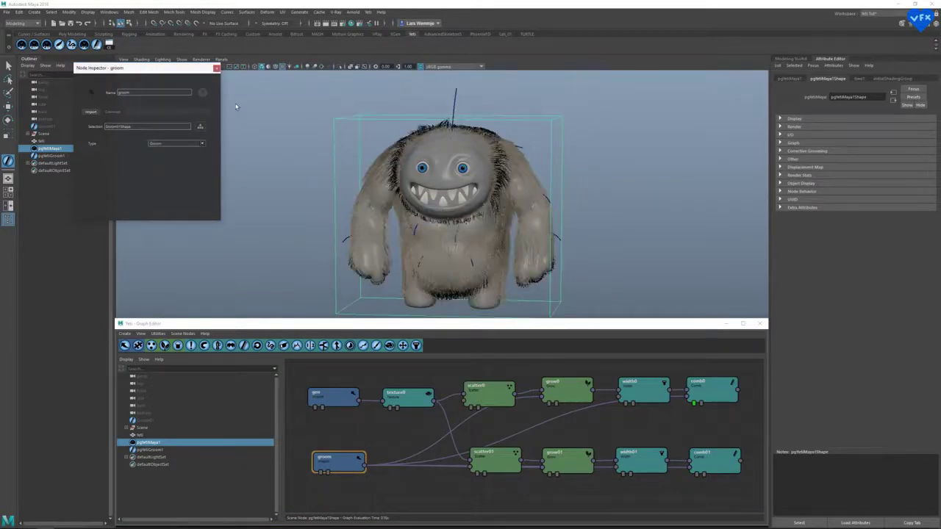
left_click(217, 69)
Delete the hand-placed groom pgYetiGroom1 and show the hidden Groom01 strands on the character.
left_click(68, 156)
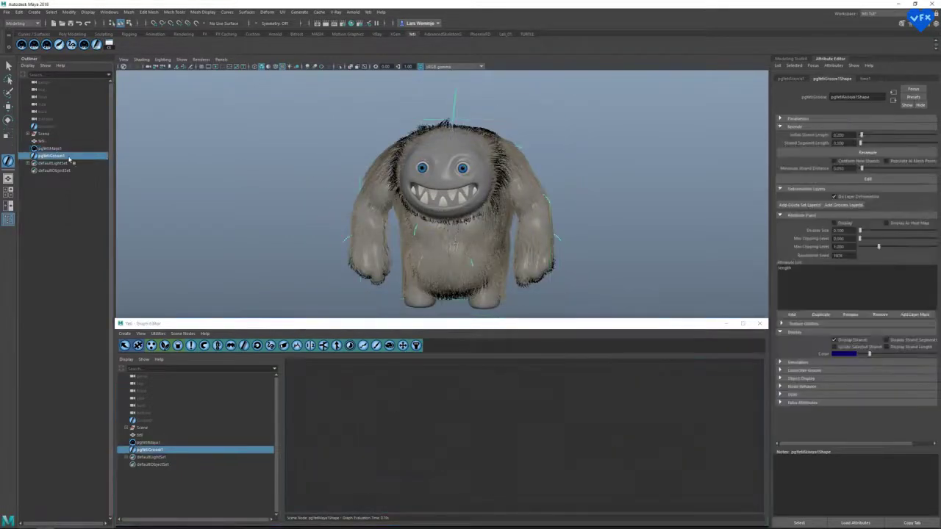
key("Delete")
left_click(51, 127)
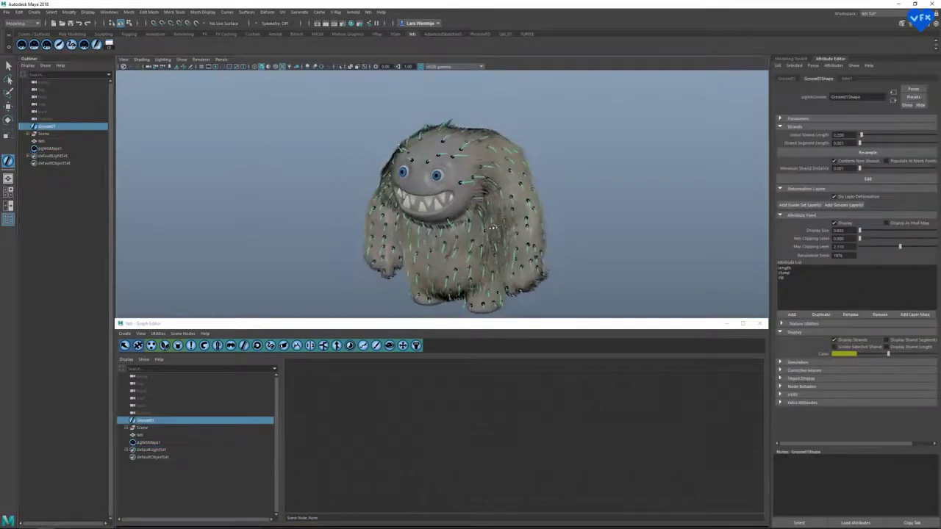
left_click(57, 150)
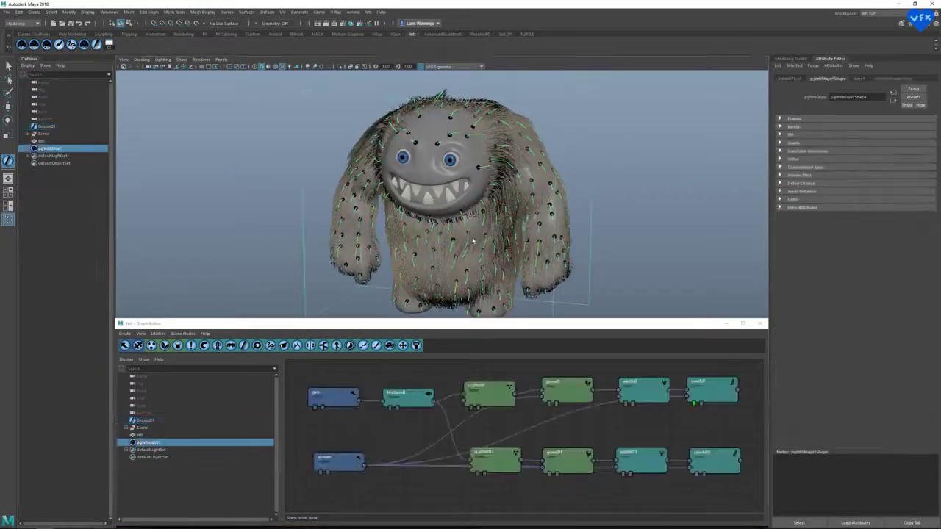
left_click_drag(474, 241, 430, 233, "alt")
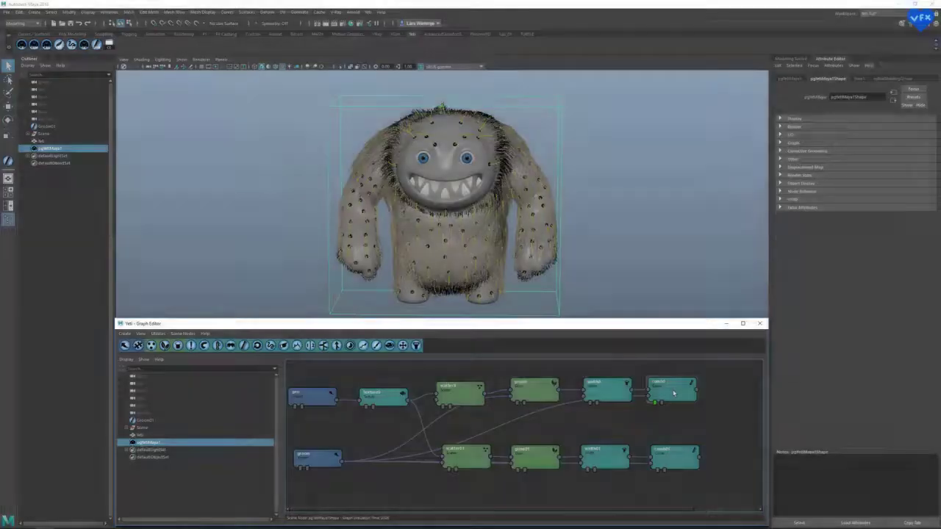
Append a Scraggle node after comb0 in the upper branch and display its output.
left_click(679, 391)
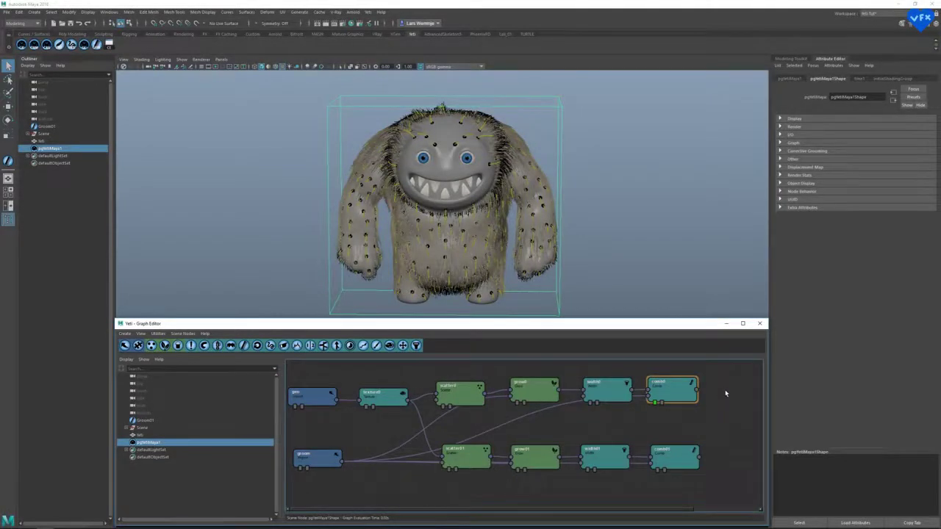
left_click_drag(671, 389, 674, 392)
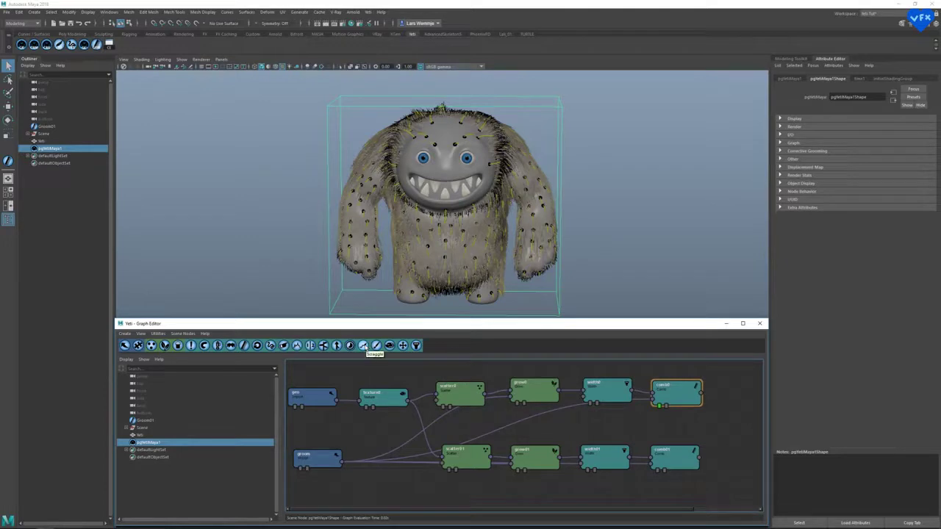
left_click(363, 345)
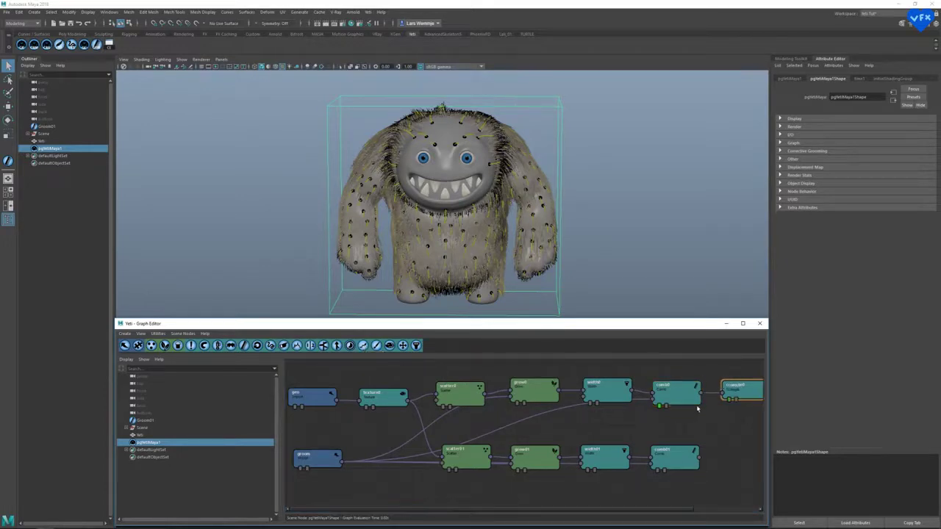
double_click(741, 390)
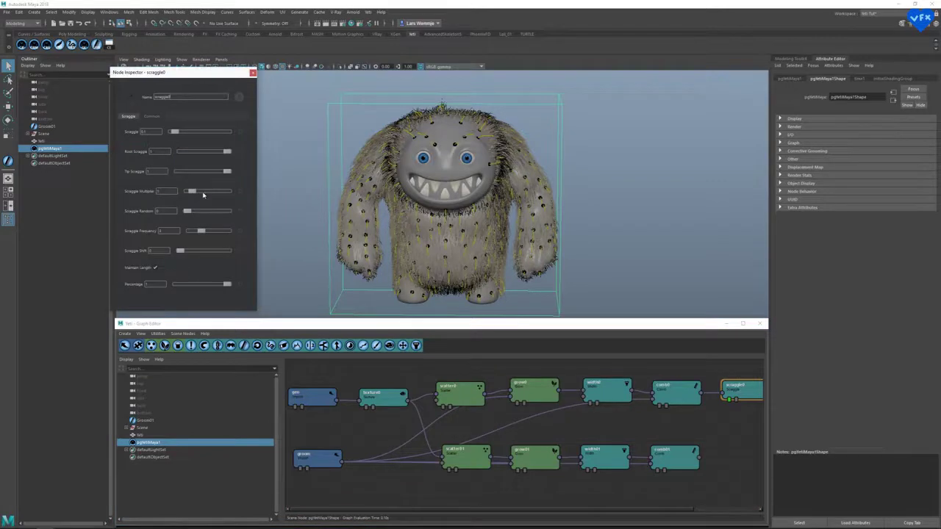
Set the Scraggle node's Multiplier to 2, Frequency to 4.5 and Percentage to 0.5.
double_click(169, 231)
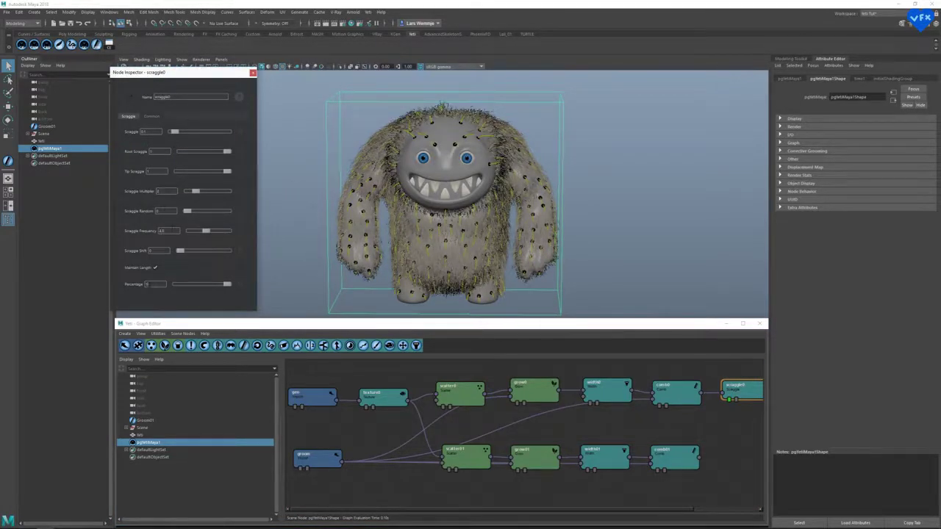
type("0.5")
key("Return")
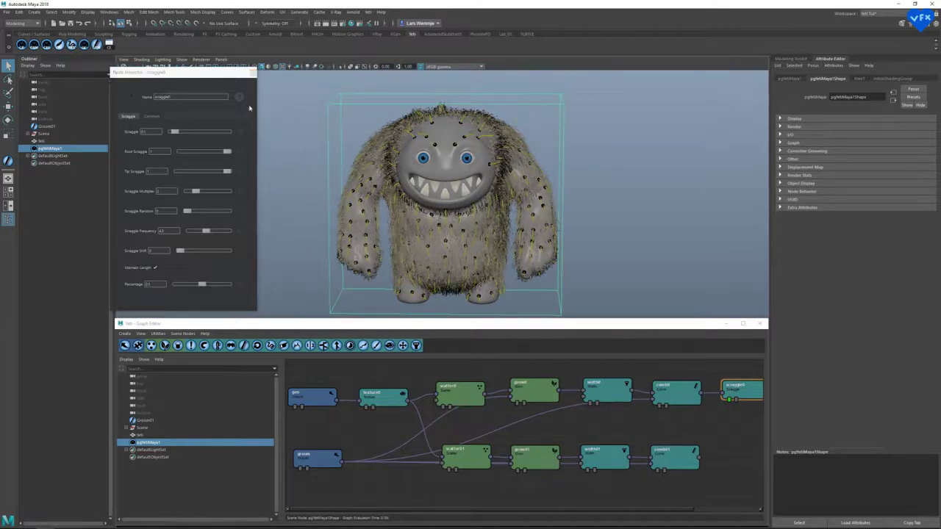
left_click(253, 72)
Disable and re-enable the Scraggle node repeatedly to compare the fur with and without it.
middle_click_drag(730, 404, 687, 405, "alt")
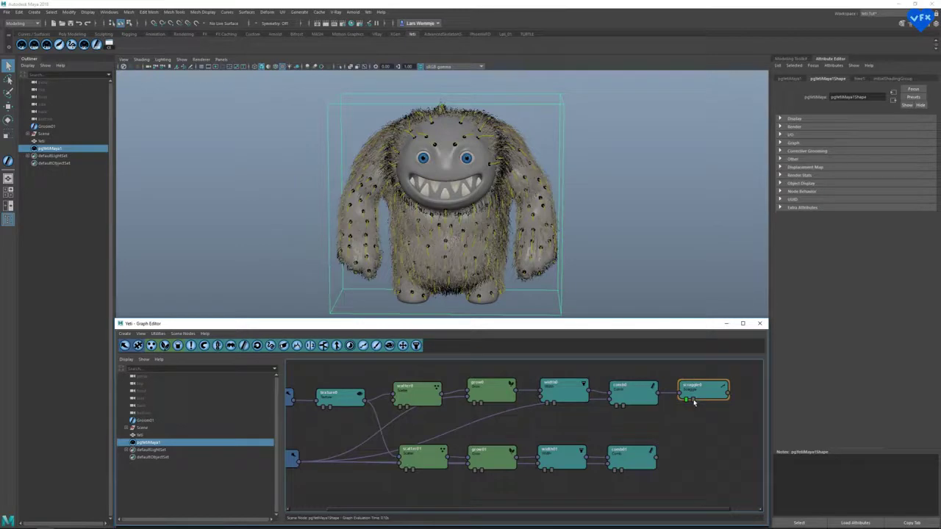
left_click(693, 400)
left_click(692, 400)
left_click(693, 401)
left_click(693, 400)
left_click(702, 371)
left_click(708, 393)
left_click_drag(709, 391, 709, 391)
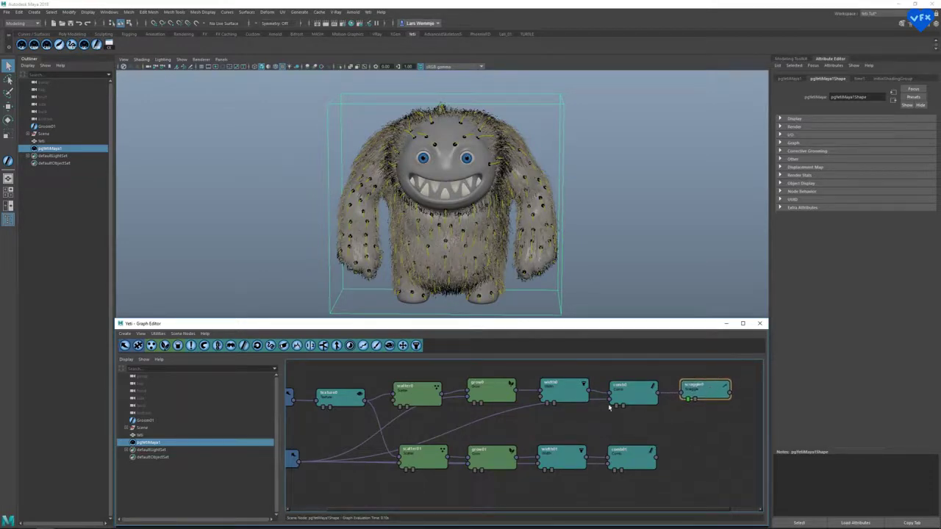
Append a Clumping node after the Scraggle node, feed comb01 into its second input and display the clumped fur.
left_click(231, 346)
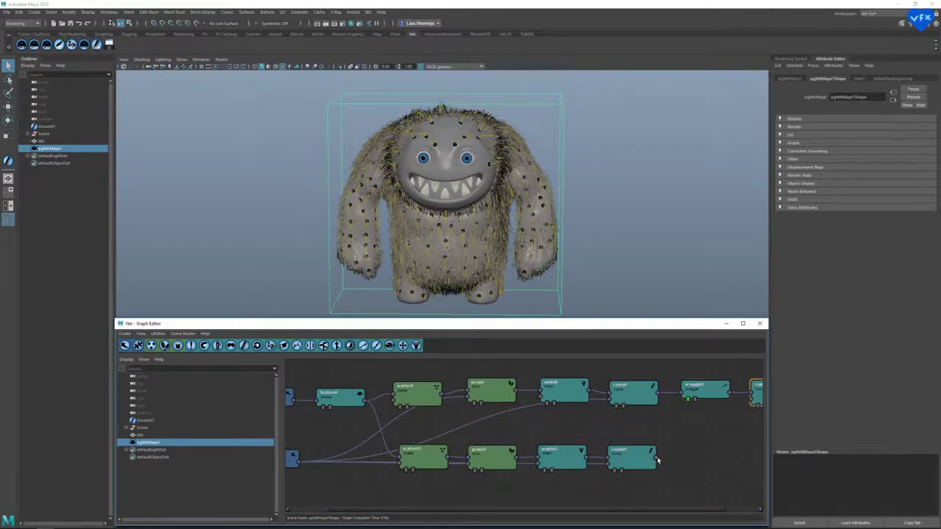
left_click_drag(656, 459, 753, 400)
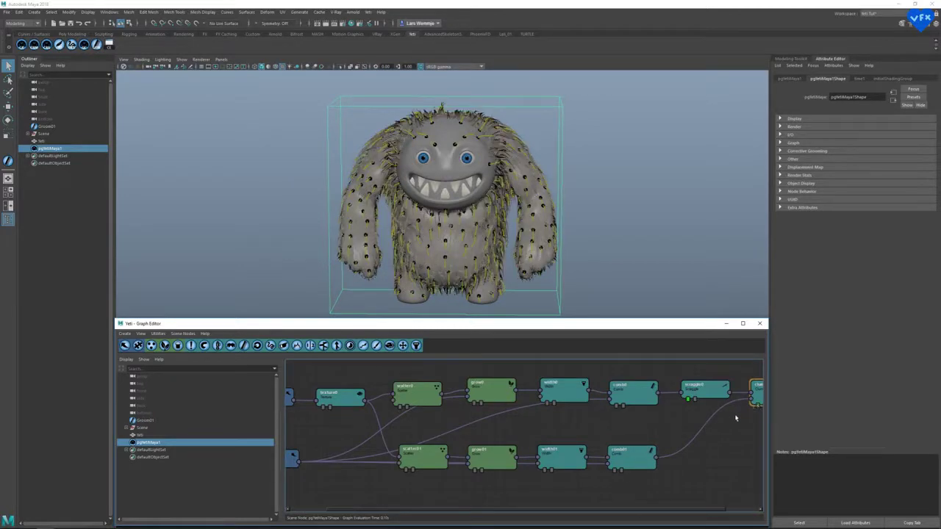
scroll(735, 417, "down", 1)
middle_click_drag(736, 417, 714, 415, "alt")
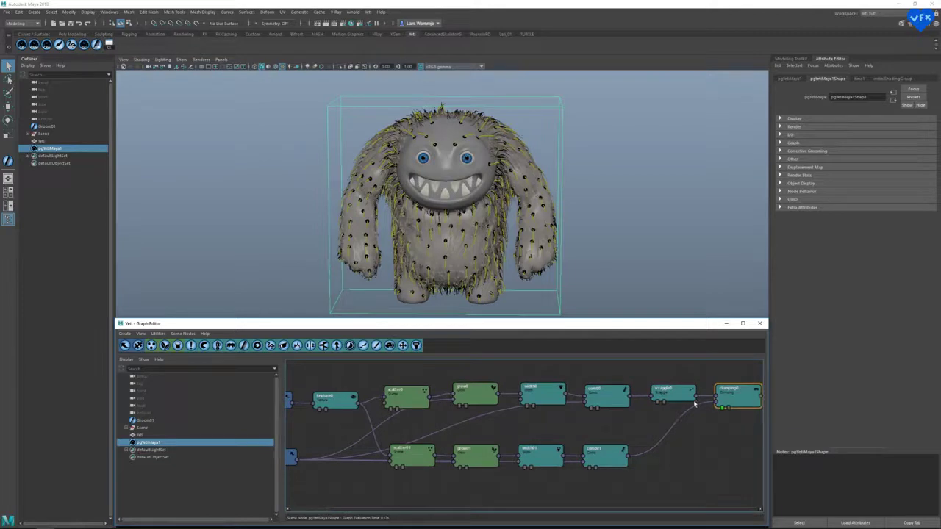
Compare the fur output of comb0 and comb01 with the clumped result, ending on the Clumping node.
left_click(592, 408)
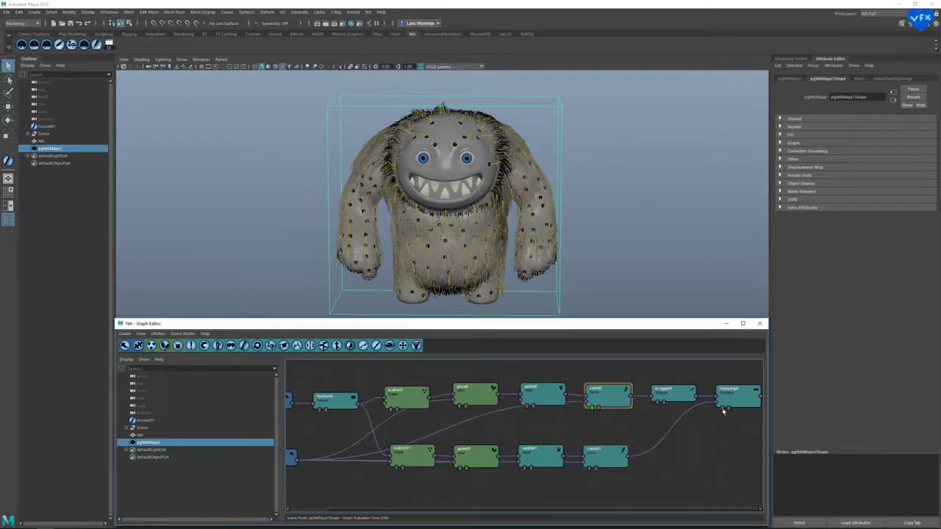
left_click(721, 409)
left_click(593, 456)
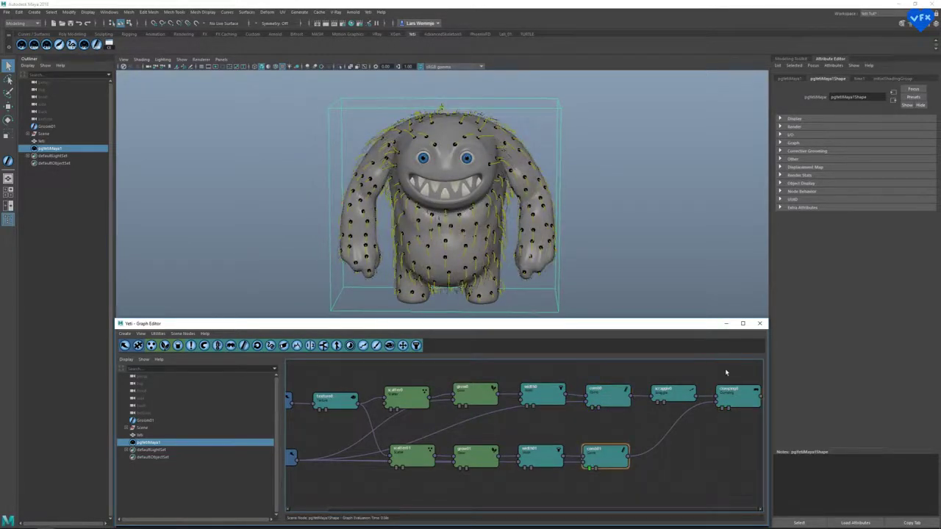
left_click(728, 404)
left_click_drag(729, 401, 727, 398)
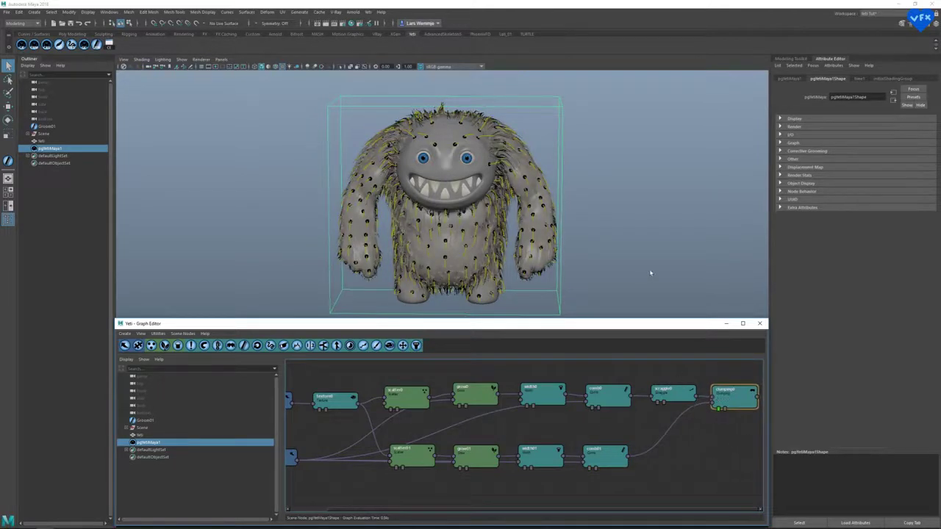
Raise the Clumping node's Weight Random, lower its Base and Tip Attraction, set Attraction Bias to 0.2, and close the graph.
double_click(726, 398)
left_click_drag(201, 74, 216, 76)
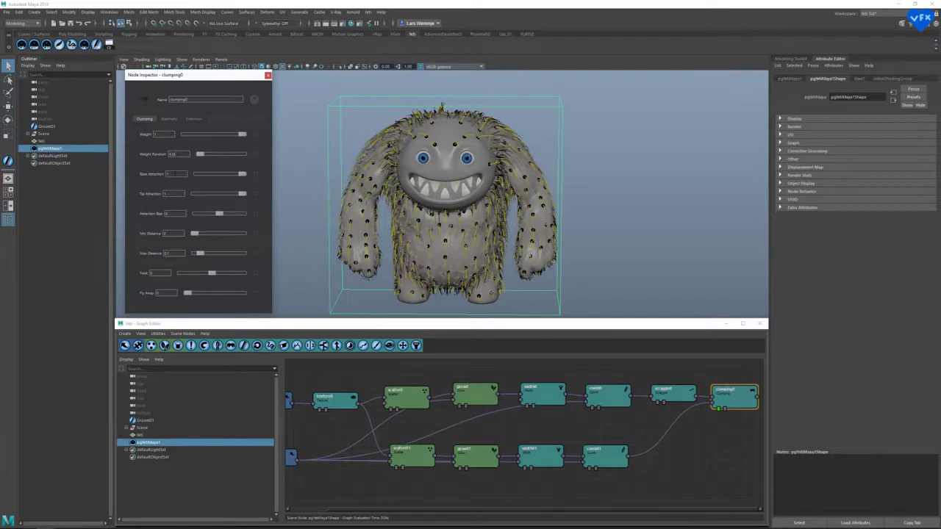
left_click_drag(199, 154, 214, 153)
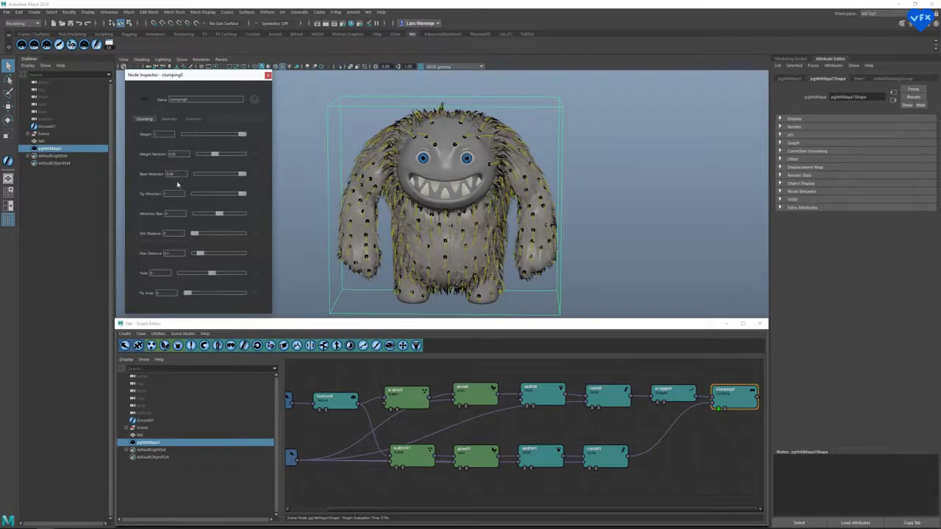
key("Return")
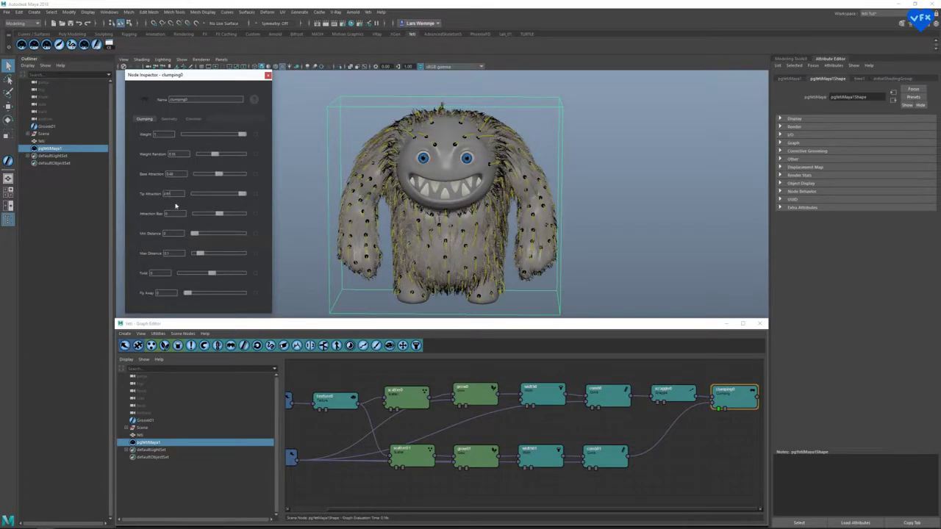
key("Return")
key("Return")
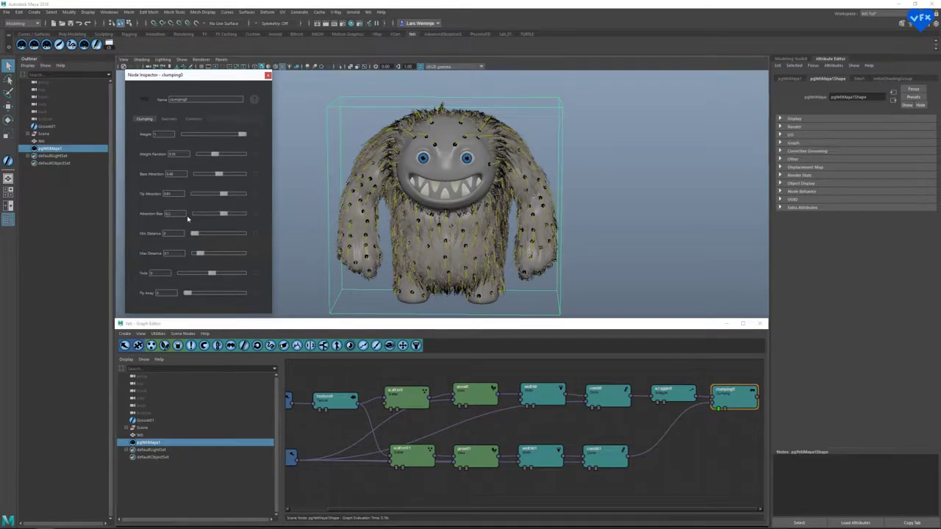
left_click(268, 76)
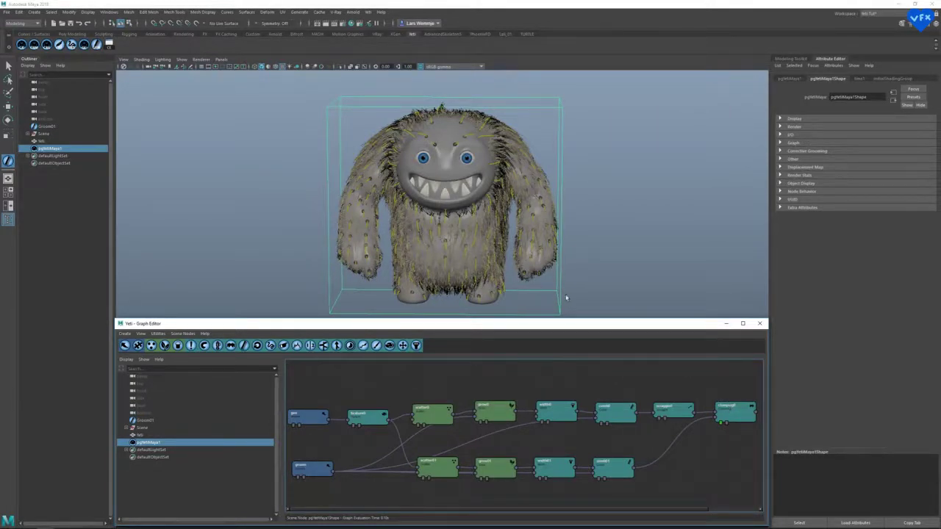
left_click(759, 323)
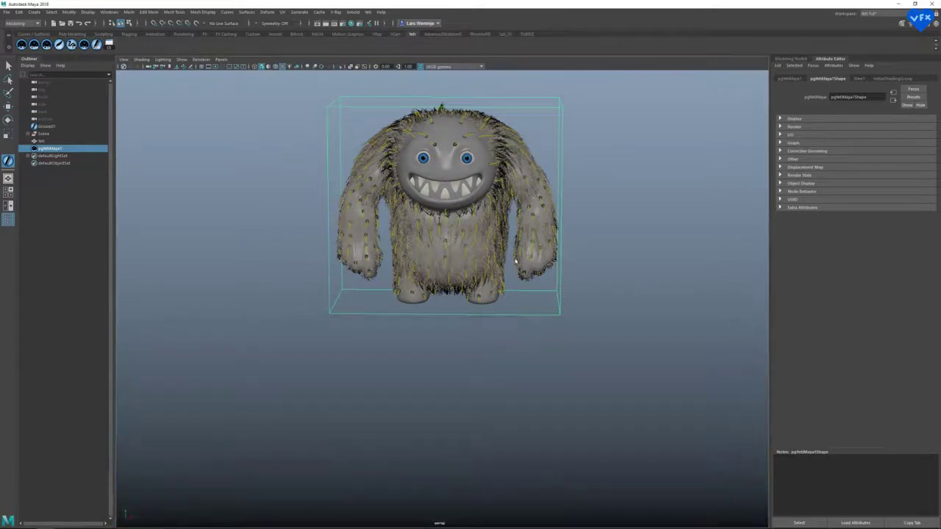
Examine the clumped fur on the whole yeti from the front and from the side.
scroll(503, 239, "up", 1)
middle_click_drag(503, 239, 512, 320, "alt")
left_click_drag(596, 298, 443, 275, "alt")
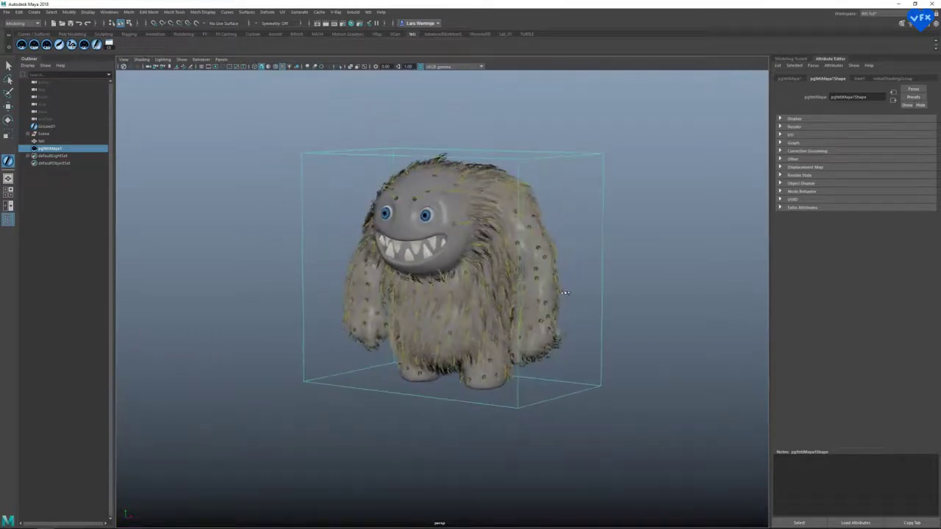
scroll(471, 279, "up", 1)
right_click_drag(471, 280, 541, 291, "alt")
left_click_drag(421, 271, 507, 266, "alt")
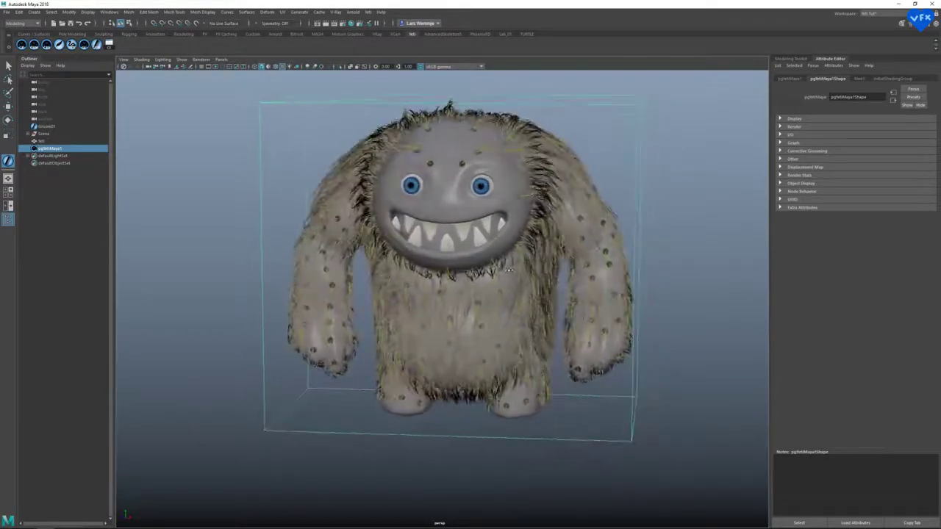
middle_click_drag(526, 258, 507, 263, "alt")
left_click_drag(507, 264, 488, 263, "alt")
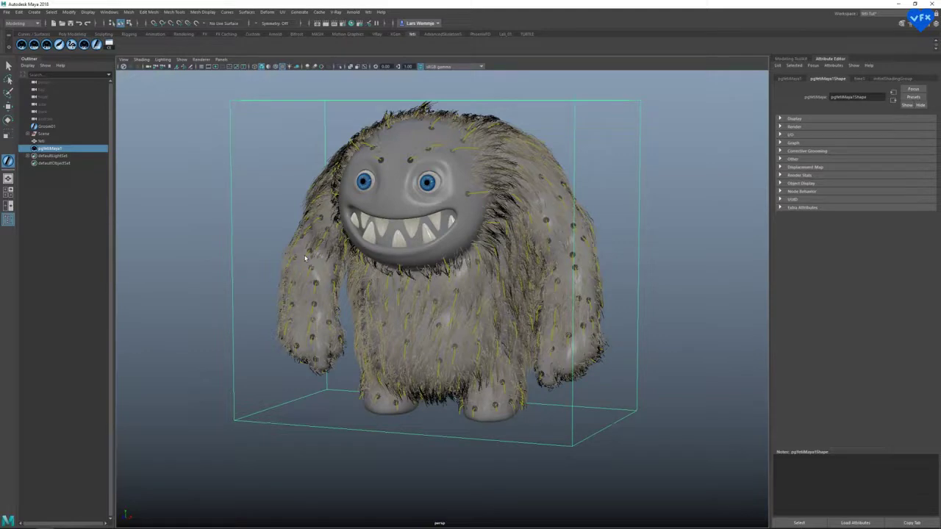
Add a groom attribute named clp to Groom01 and select it for painting.
left_click(46, 126)
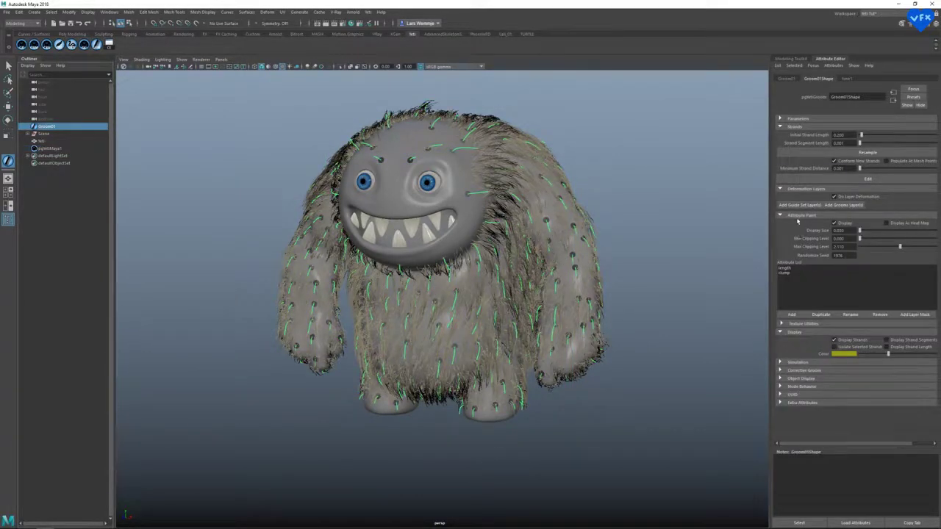
left_click(794, 316)
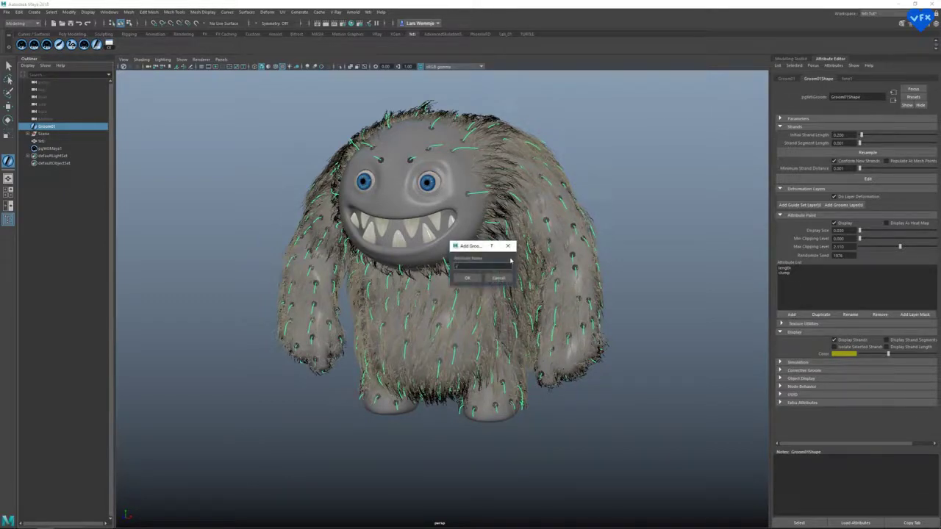
type("clu")
key("Return")
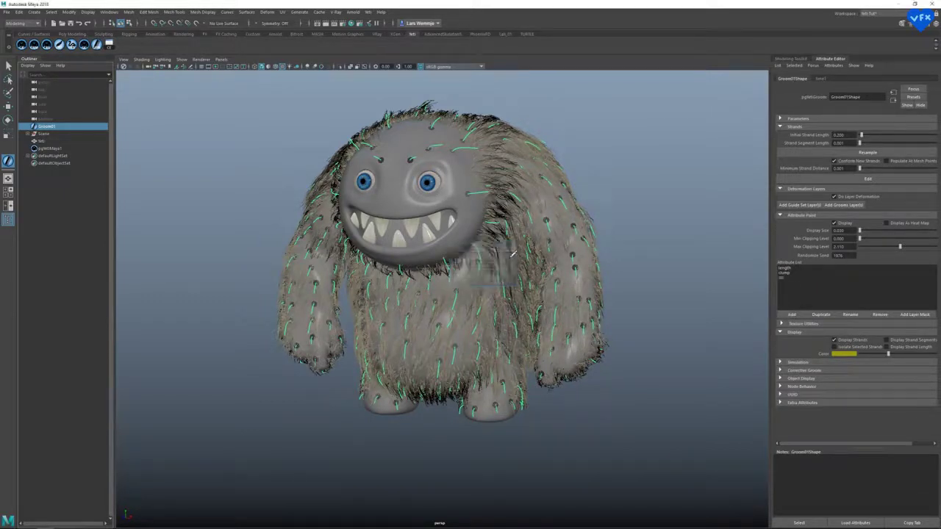
left_click(783, 278)
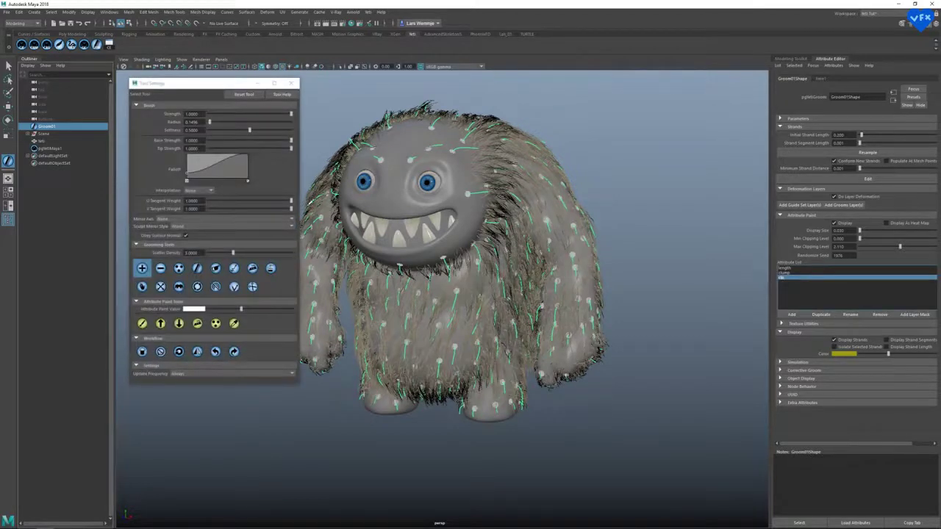
Set the attribute paint value to black and fill the clp attribute on all groom strands with it.
left_click_drag(226, 84, 222, 84)
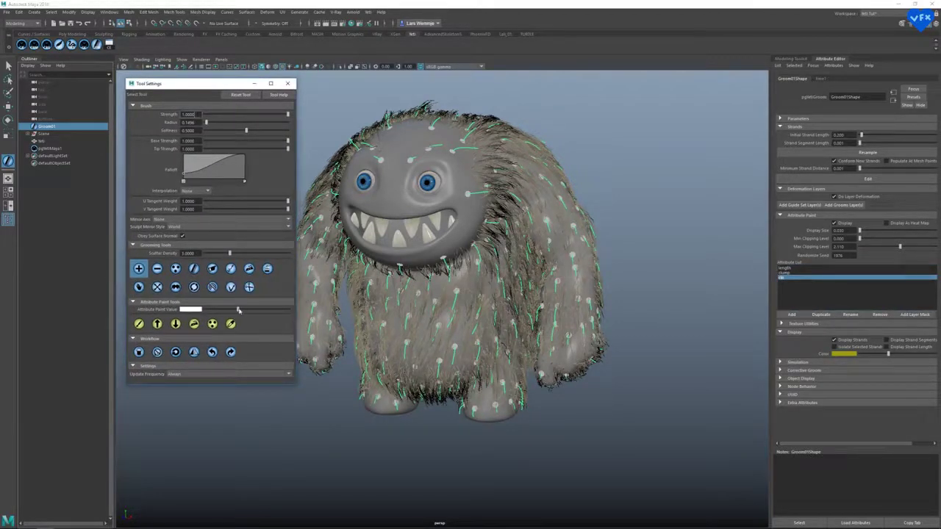
left_click_drag(237, 310, 203, 310)
left_click(138, 323)
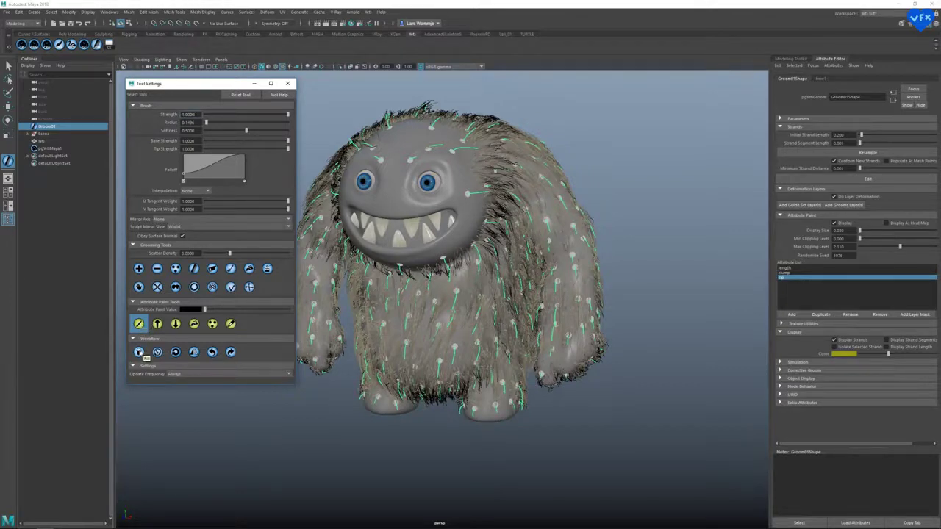
left_click(138, 352)
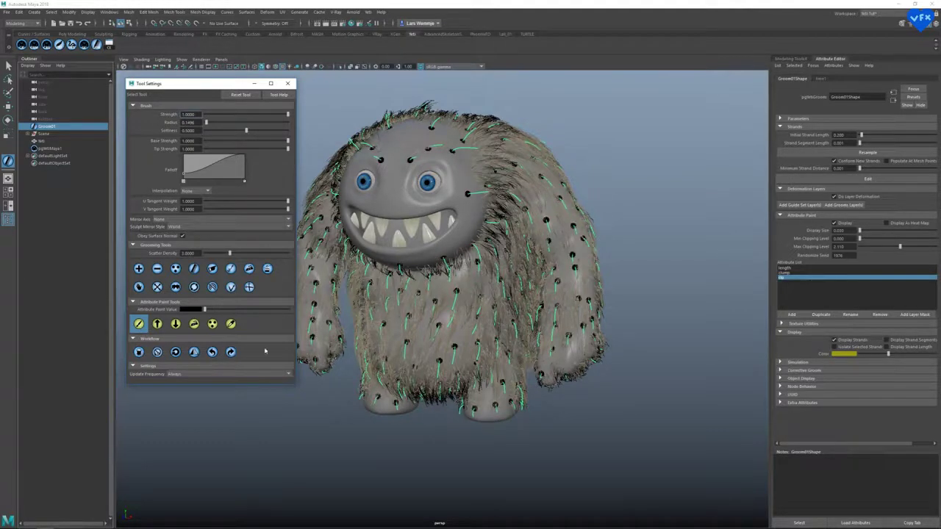
Set the attribute paint value to white and paint clp on scattered strands on top of the head and the upper arms.
mouse_move(384, 297)
left_mouse_down("alt")
mouse_move(316, 316)
mouse_move(296, 312)
left_mouse_up("alt")
left_click(263, 310)
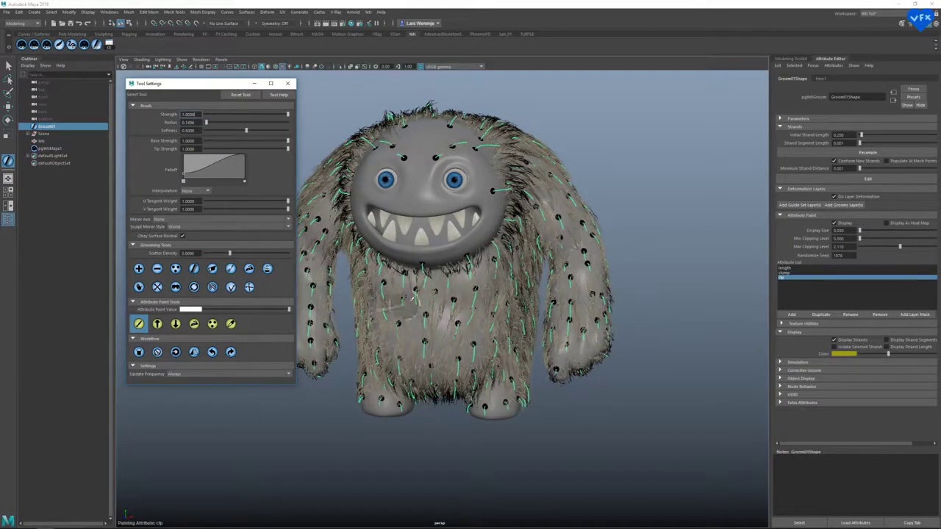
left_click_drag(439, 302, 475, 304, "alt")
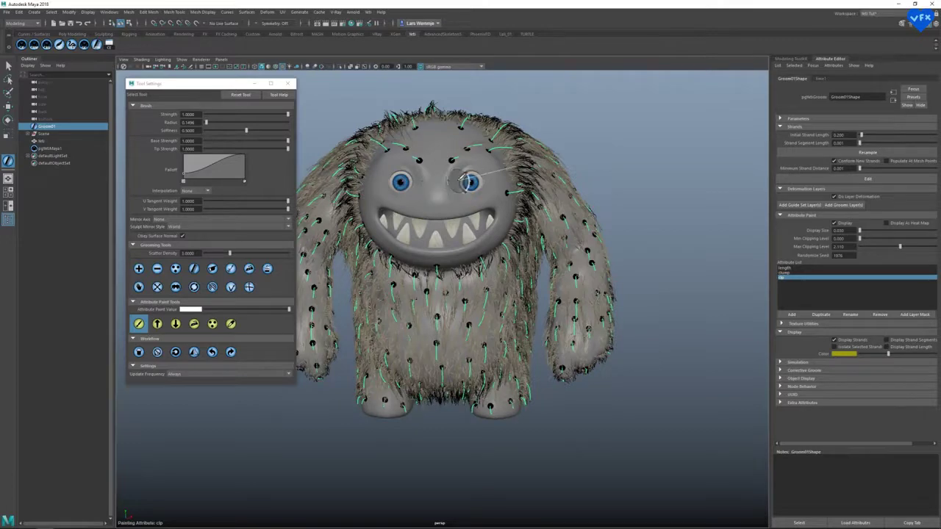
left_click_drag(452, 184, 463, 179, "alt")
mouse_move(410, 230)
left_mouse_down("alt")
mouse_move(397, 230)
mouse_move(411, 247)
mouse_move(500, 210)
left_mouse_up("alt")
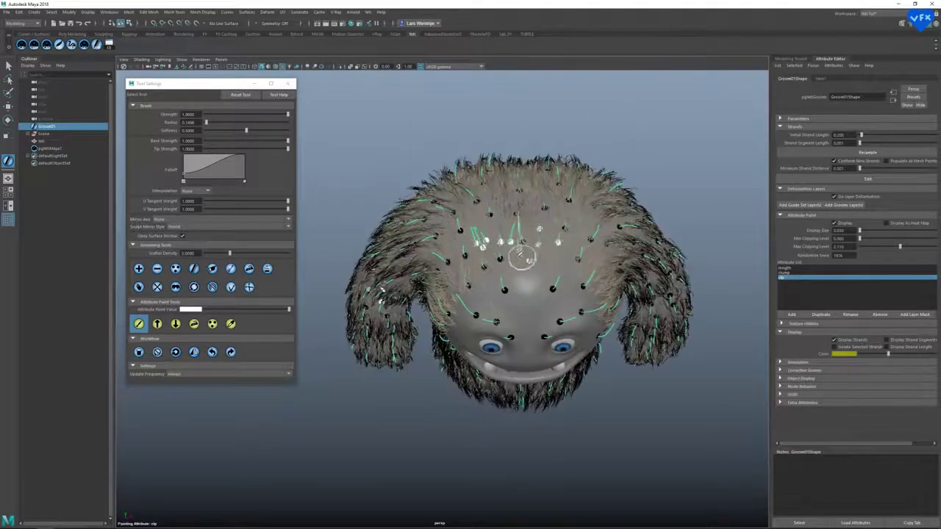
mouse_move(583, 237)
left_mouse_down("alt")
mouse_move(641, 255)
mouse_move(645, 246)
left_mouse_up("alt")
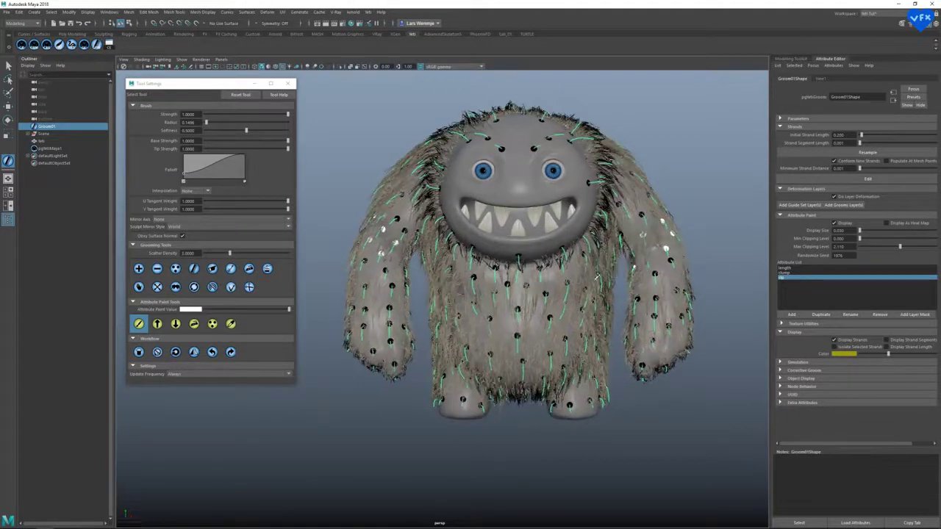
Paint white clp values on strands across the chest and down both arms, then close the groom tool settings.
mouse_move(598, 304)
left_mouse_down("alt")
mouse_move(514, 280)
mouse_move(448, 236)
left_mouse_up("alt")
left_click_drag(517, 300, 633, 272, "alt")
mouse_move(504, 246)
left_mouse_down()
mouse_move(454, 323)
mouse_move(456, 294)
left_mouse_up()
left_click_drag(400, 232, 323, 239, "alt")
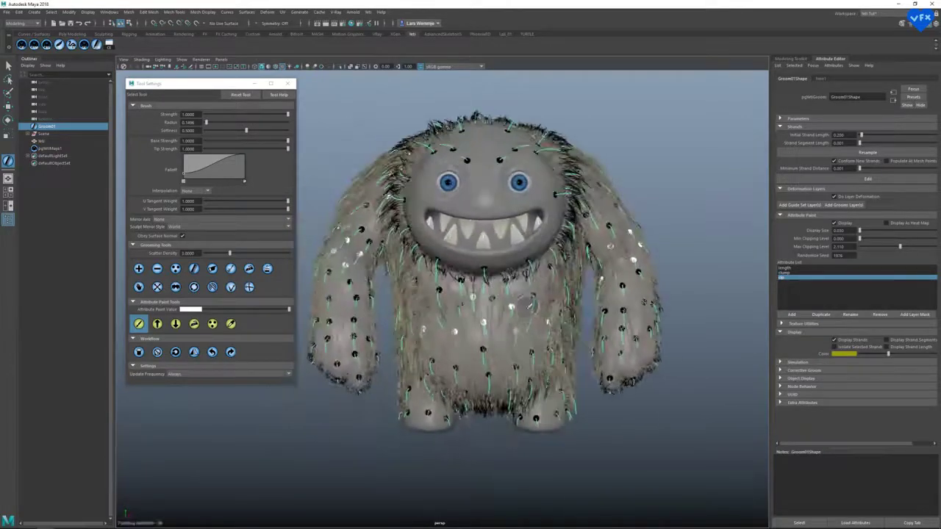
middle_click_drag(345, 285, 374, 288, "alt")
mouse_move(374, 287)
left_mouse_down()
mouse_move(377, 337)
mouse_move(369, 332)
left_mouse_up()
middle_click_drag(650, 323, 605, 326, "alt")
mouse_move(606, 328)
left_mouse_down()
mouse_move(619, 343)
mouse_move(593, 321)
left_mouse_up()
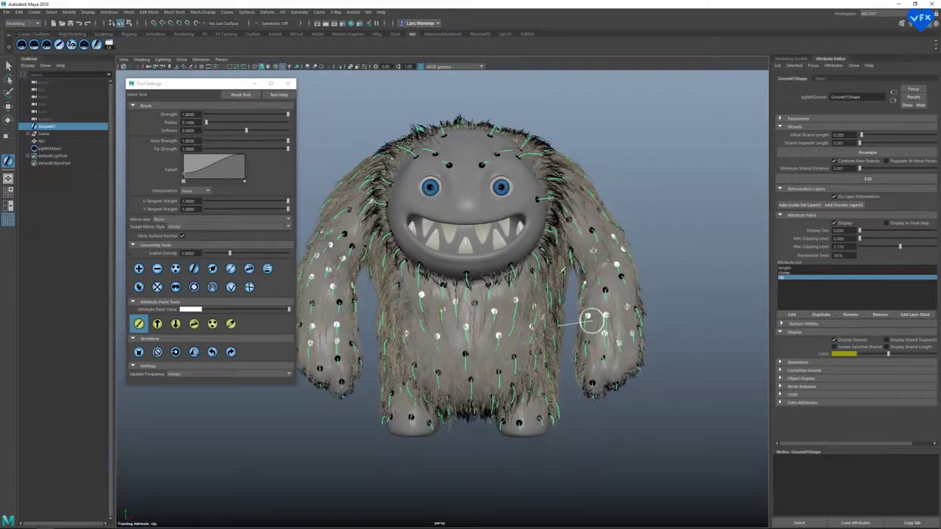
middle_click_drag(592, 321, 626, 324, "alt")
right_click_drag(508, 192, 548, 195, "alt")
left_click_drag(507, 187, 494, 209, "alt")
right_click_drag(549, 237, 532, 233, "alt")
middle_click_drag(532, 232, 542, 220, "alt")
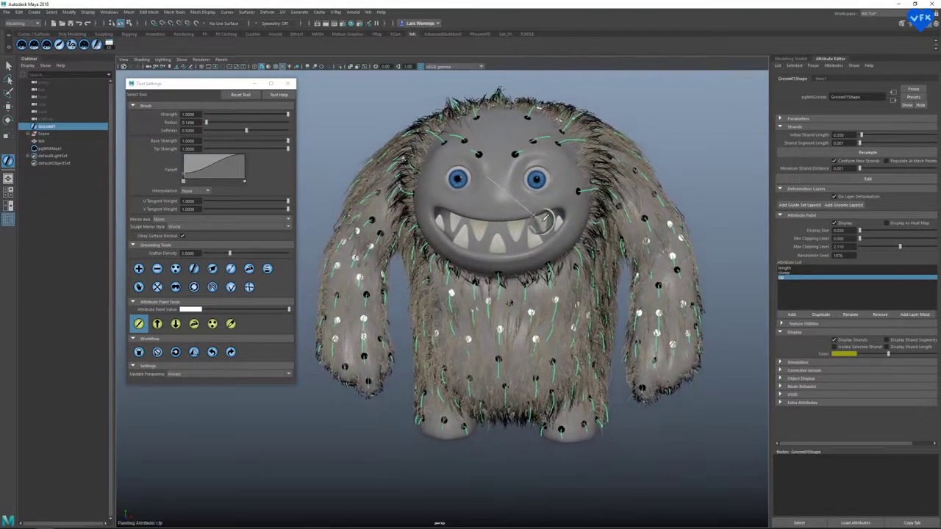
left_click_drag(543, 220, 545, 220, "alt")
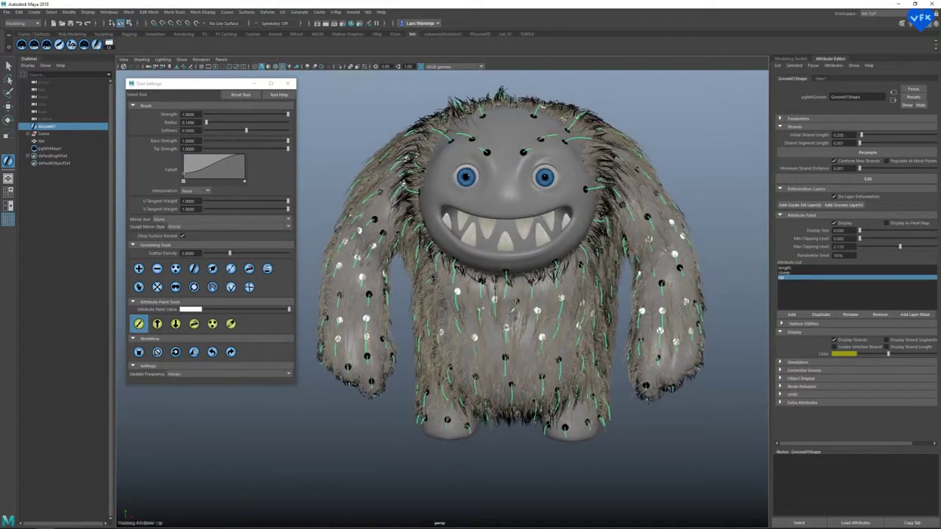
left_click(288, 86)
middle_click_drag(546, 179, 490, 199, "alt")
Insert an Attribute node between the Scraggle and Clumping nodes of pgYetiMaya1, keeping comb01 connected to the Clumping node.
left_click(50, 148)
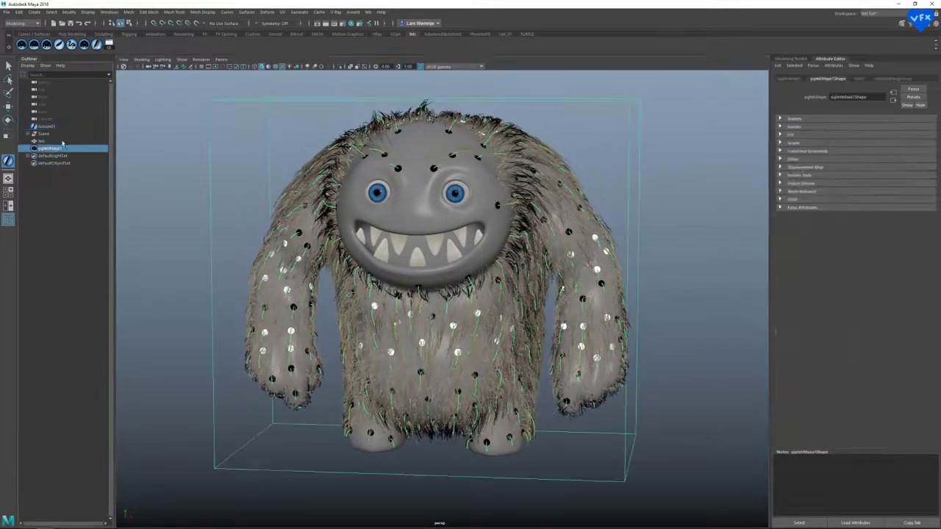
left_click(85, 45)
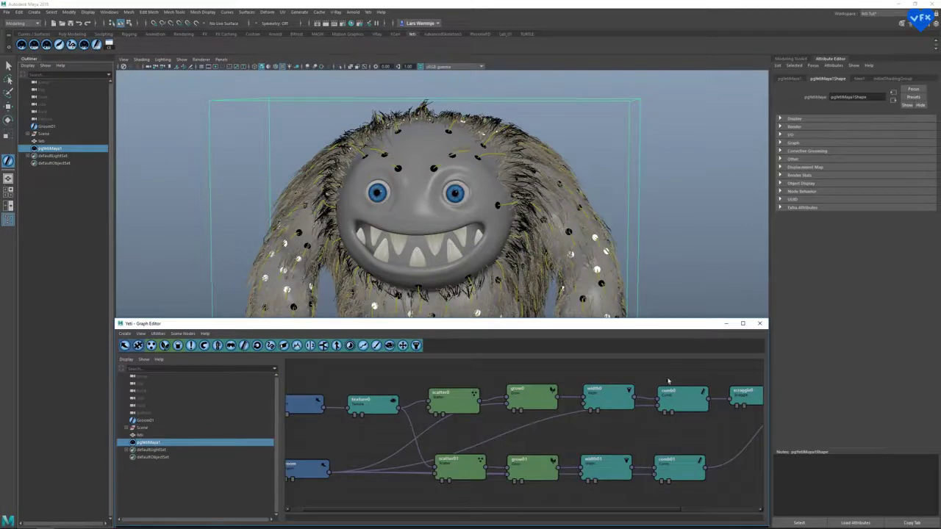
scroll(666, 374, "down", 5)
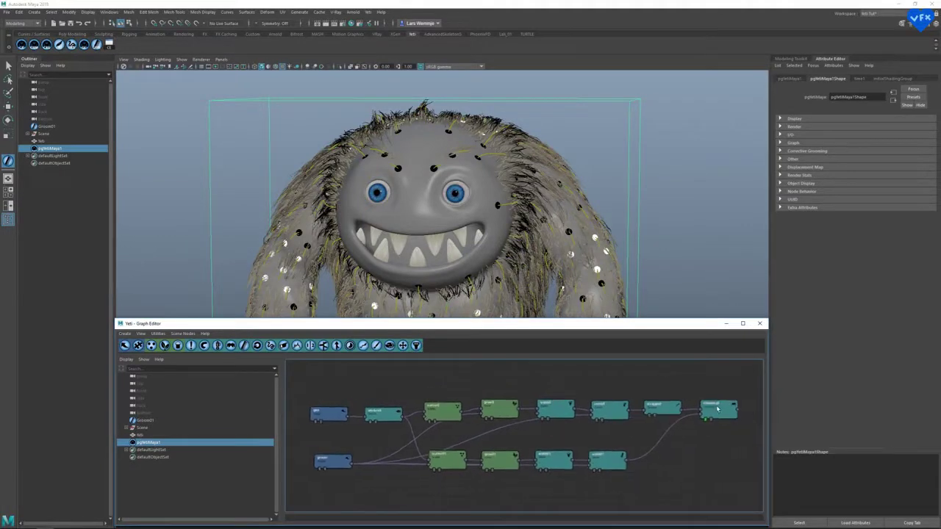
left_click_drag(715, 408, 734, 410)
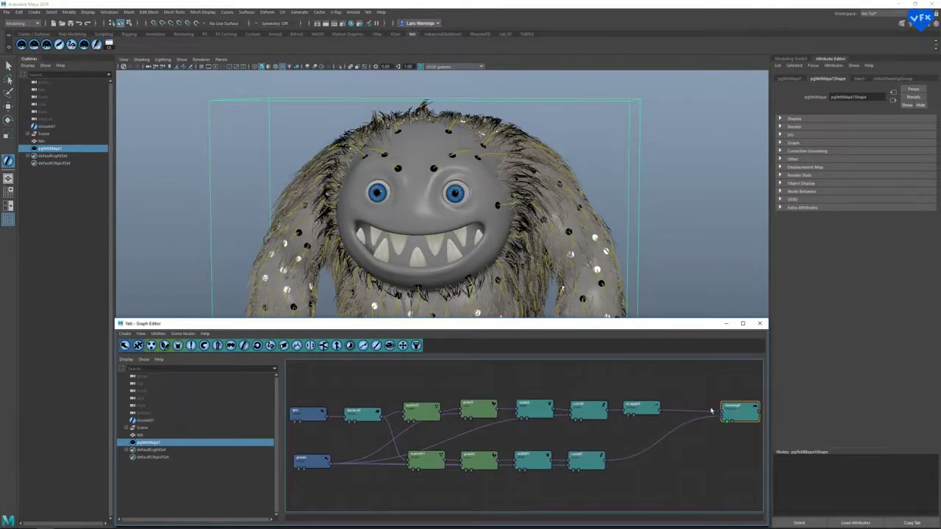
left_click_drag(637, 415, 647, 413)
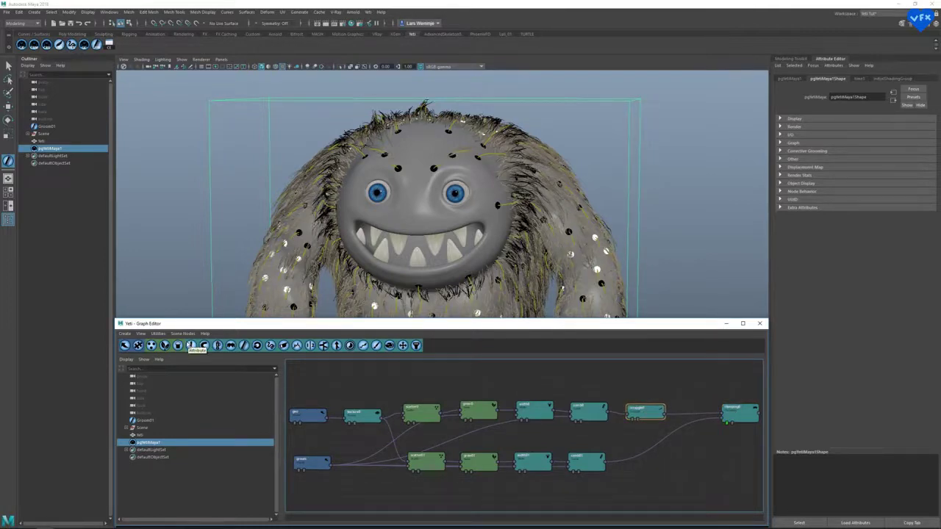
left_click(191, 345)
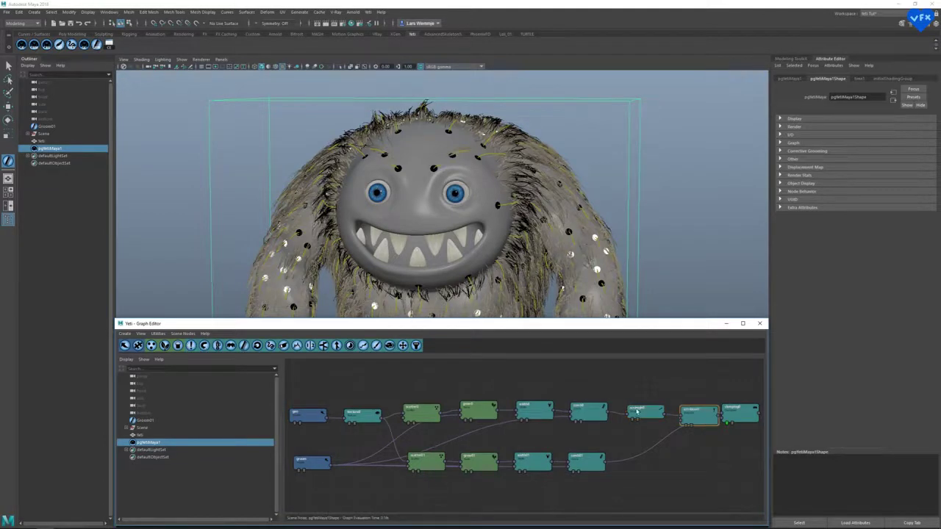
left_click_drag(739, 416, 693, 410)
Configure the Attribute node as clp with Float type, Uniform detail and Sample Groom of clp, and connect the groom node to it.
double_click(694, 411)
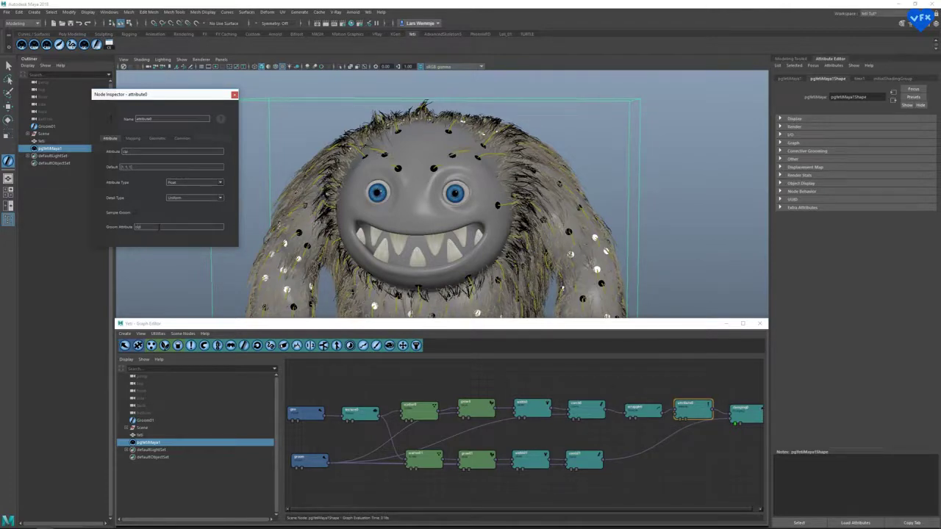
left_click_drag(181, 97, 215, 91)
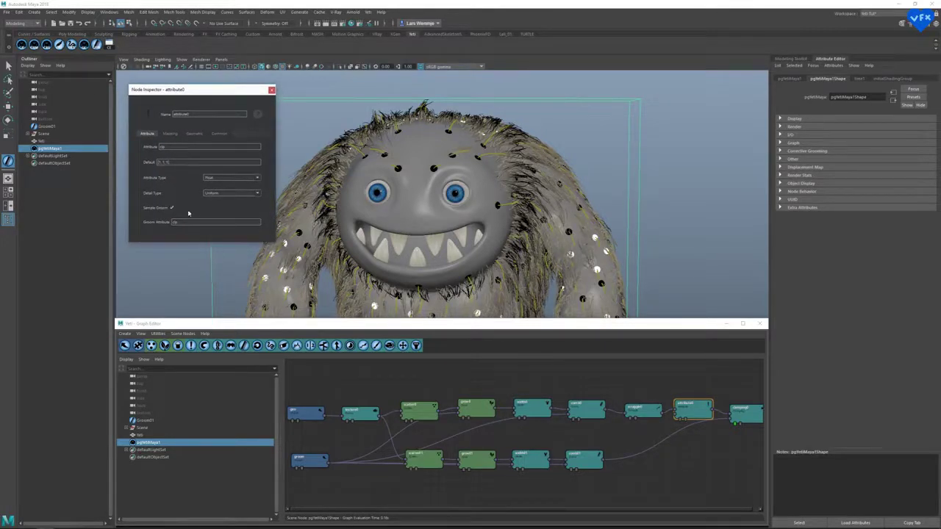
left_click(271, 91)
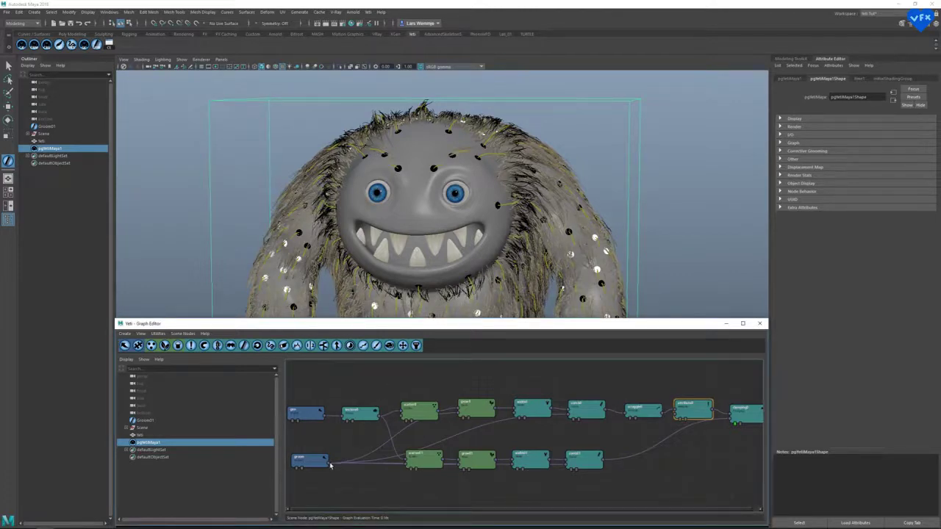
left_click_drag(443, 471, 688, 410)
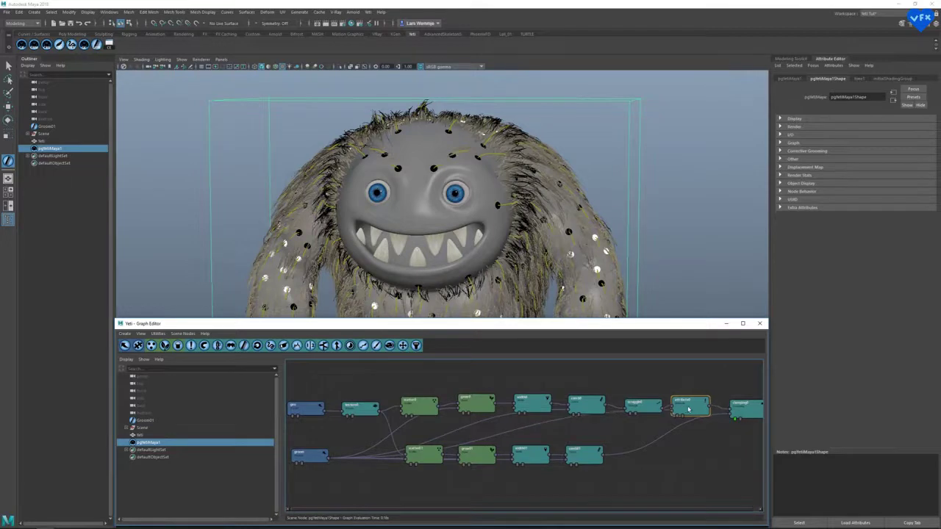
Set the Clumping node's Weight to clp, and compare the fur against a Weight of 1.
double_click(744, 406)
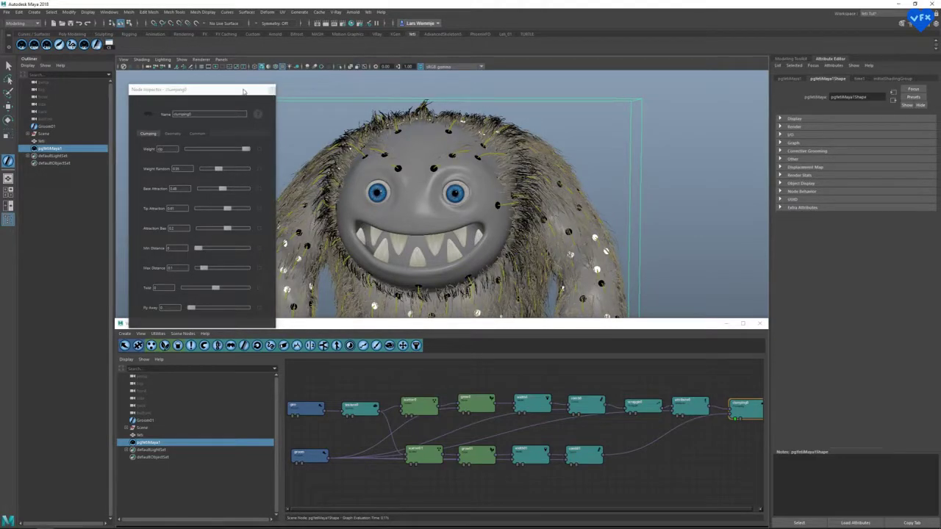
left_click_drag(245, 91, 238, 88)
left_click_drag(531, 164, 233, 178, "alt")
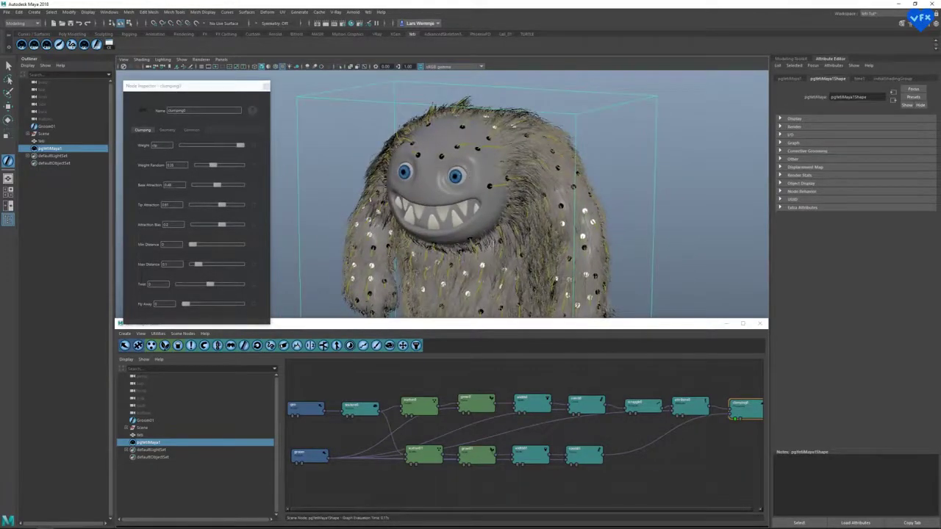
left_click(150, 146)
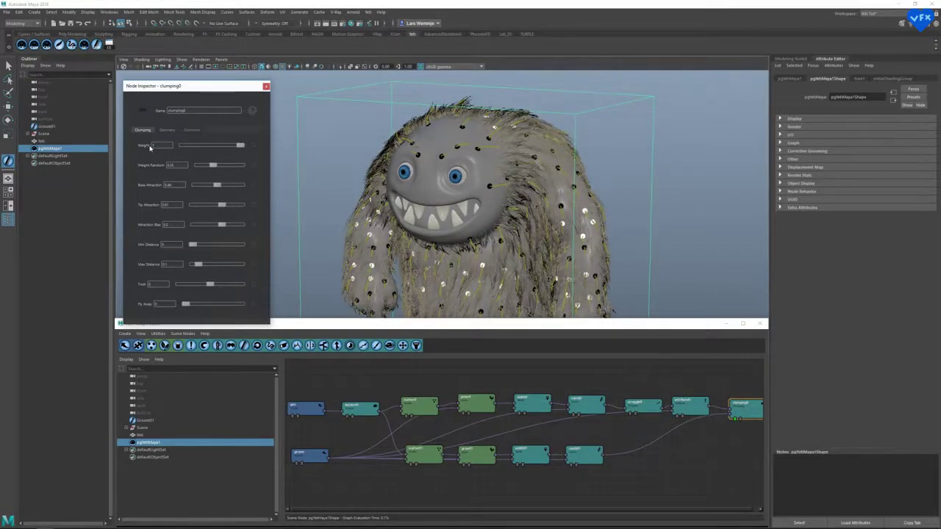
left_click_drag(169, 145, 151, 145)
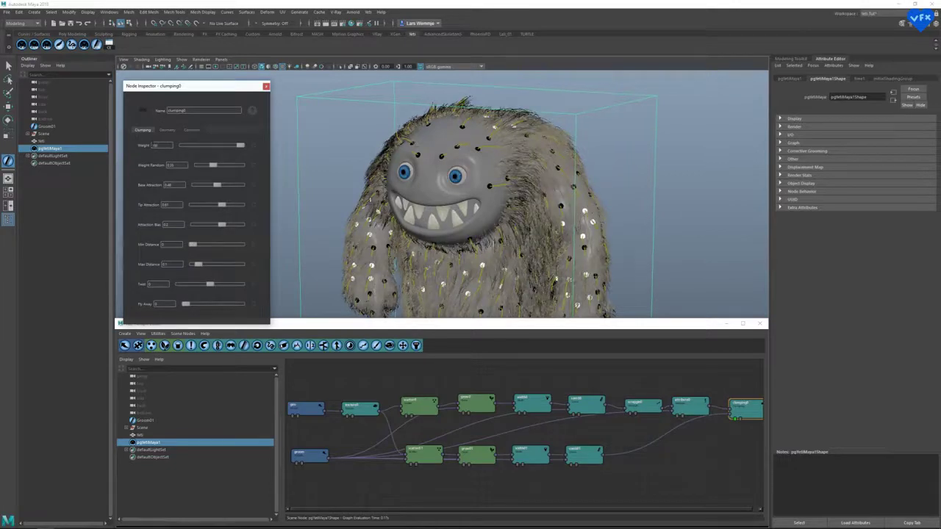
mouse_move(577, 176)
left_mouse_down("alt")
mouse_move(468, 202)
mouse_move(566, 187)
left_mouse_up("alt")
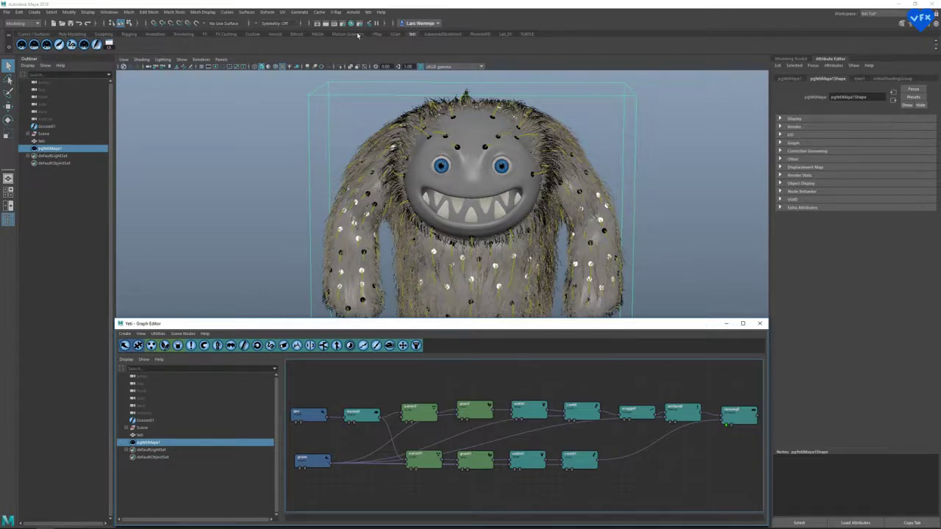
Export the groom from the selected pgYetiMaya1 node as a Yeti groom file in the groom_export folder.
left_click(368, 13)
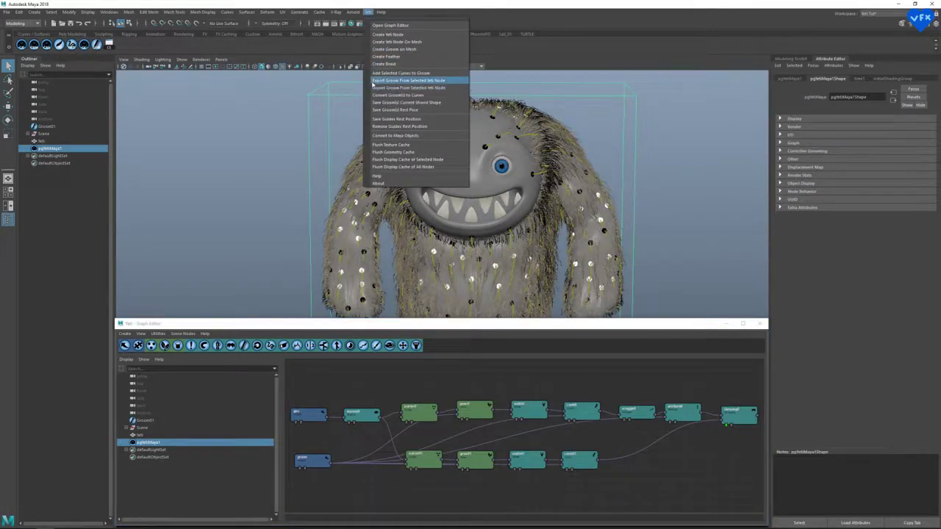
left_click(442, 81)
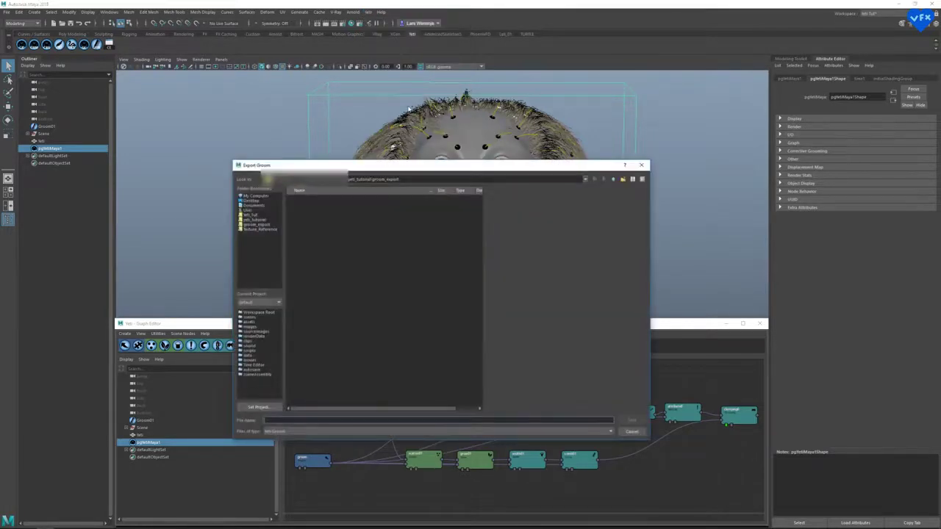
type("test")
key("Return")
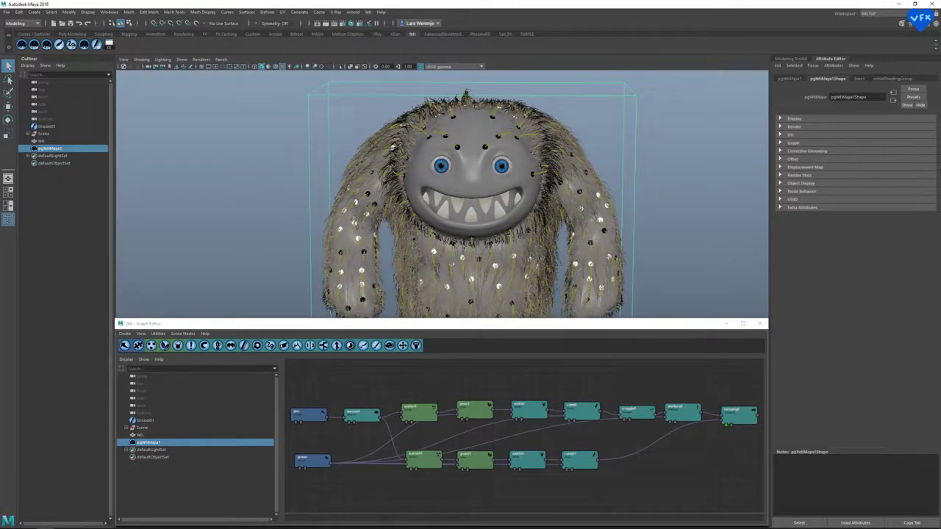
Switch to the Rendering menu set and create a texture reference object for the Yeti mesh.
left_click(22, 23)
left_click(16, 62)
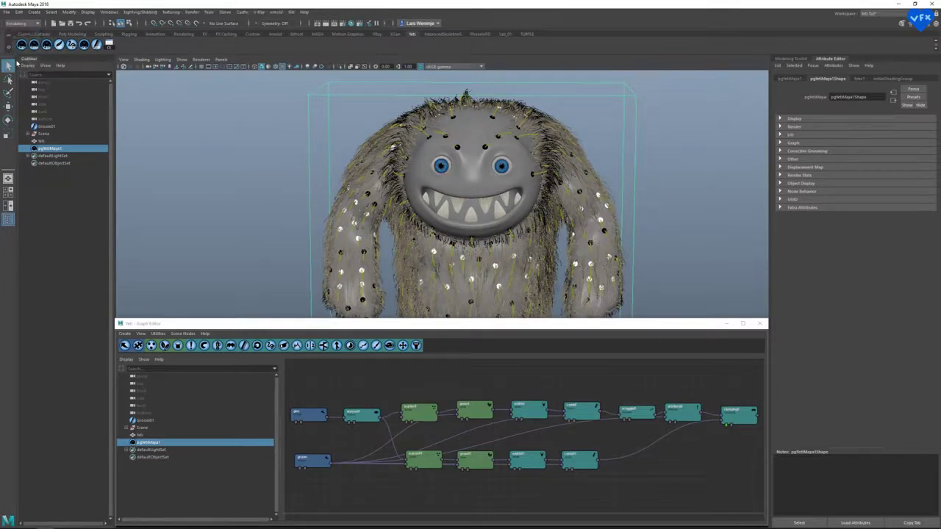
left_click(62, 142)
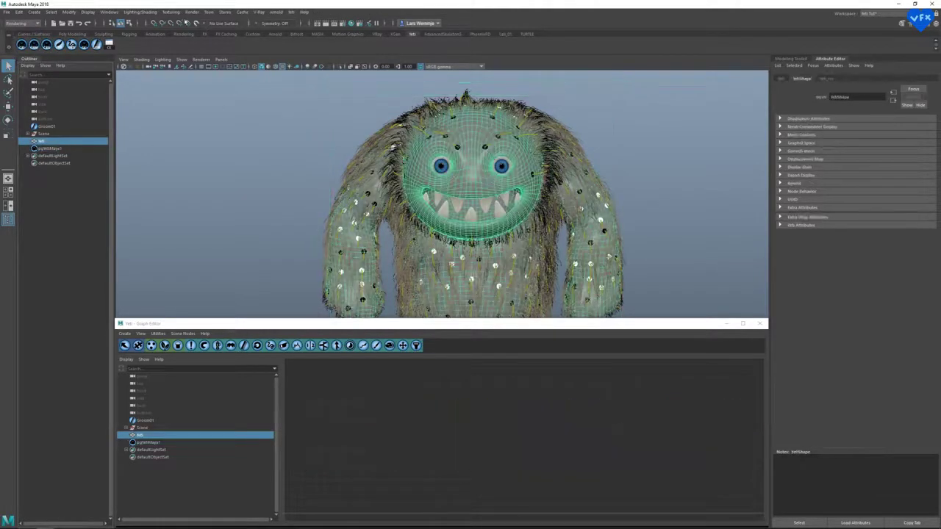
left_click(171, 12)
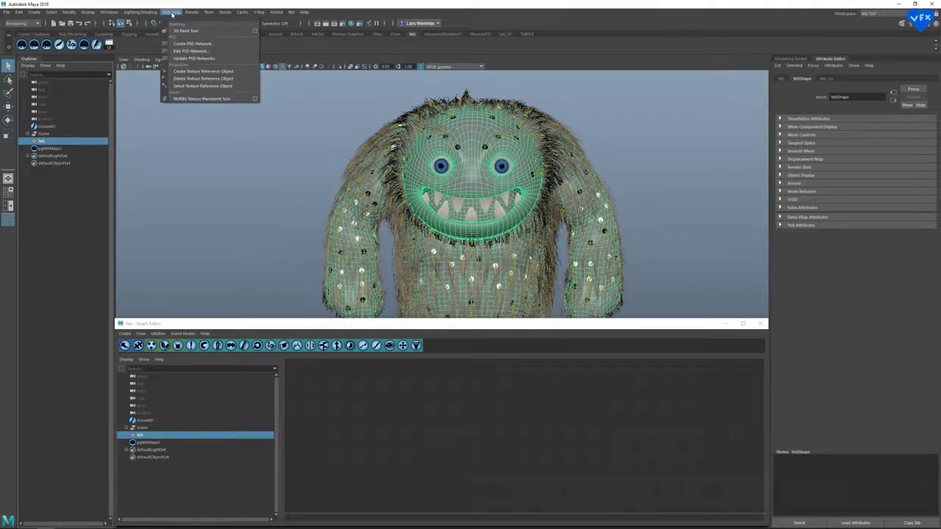
left_click(198, 71)
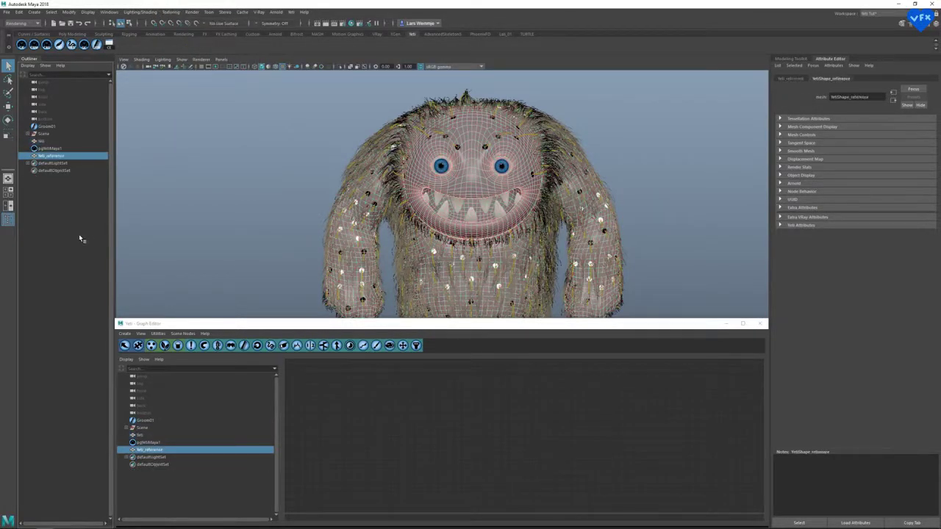
Export the selected Yeti_reference mesh as a Maya Binary file named tro in the Texture_Reference folder.
left_click(7, 13)
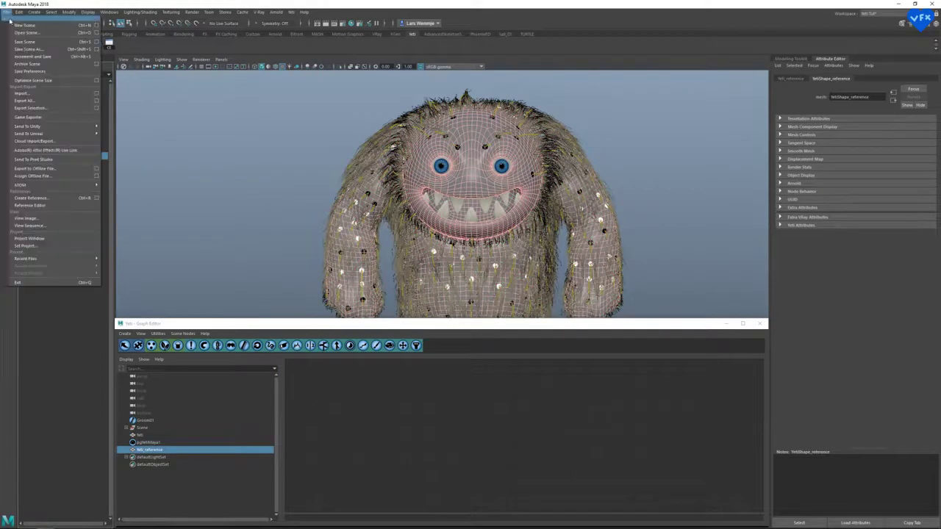
left_click(50, 114)
left_click(282, 432)
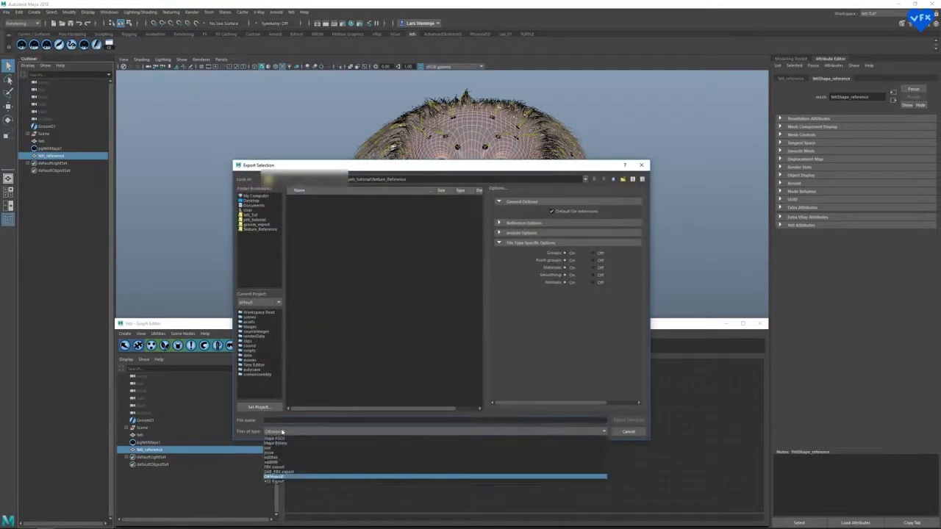
left_click(276, 441)
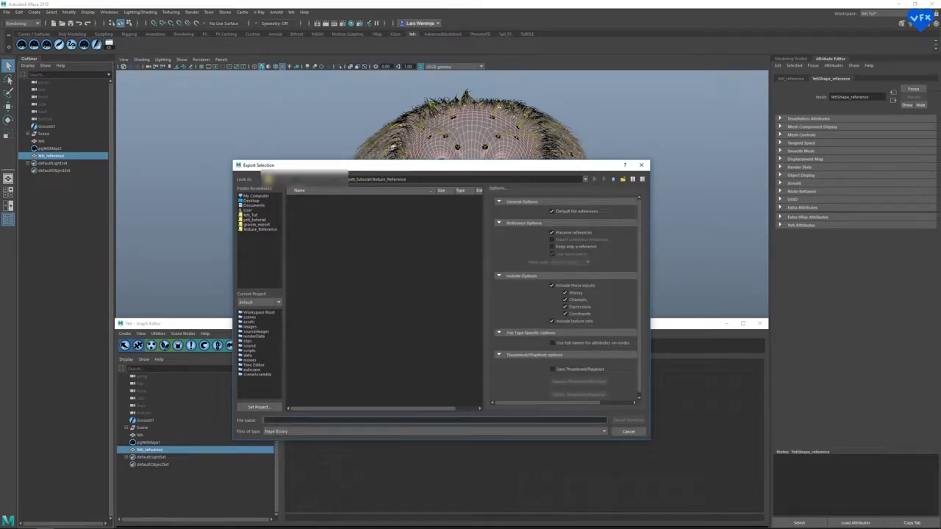
type("tes")
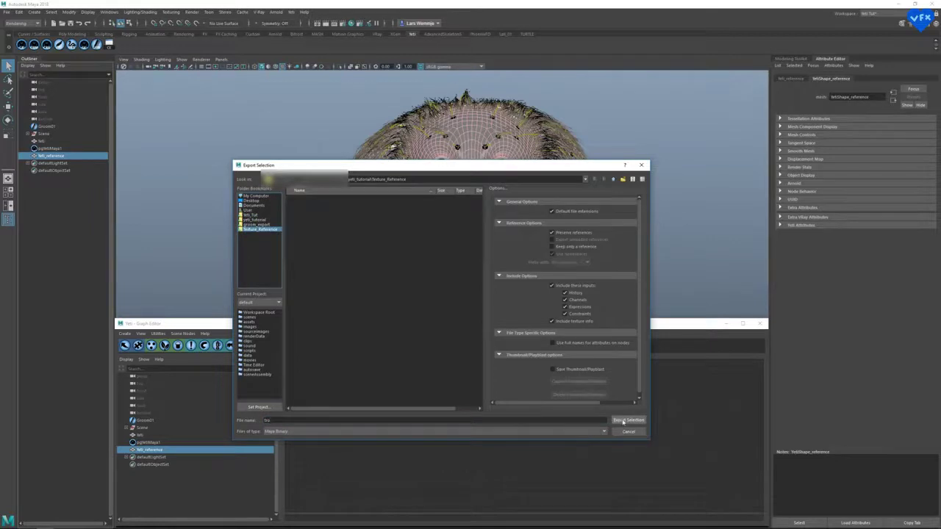
left_click(627, 420)
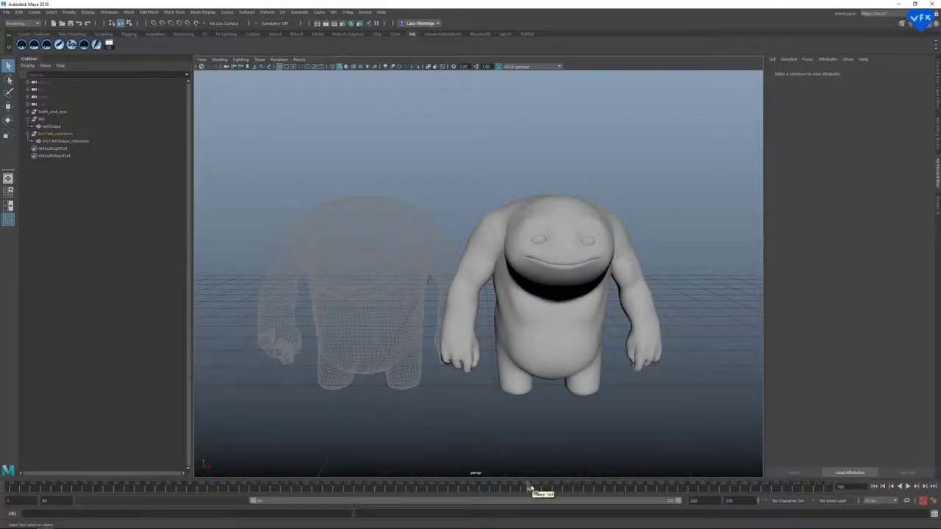
Examine the animated Yeti mesh and the imported Yeti_reference mesh in the animation scene.
mouse_move(530, 486)
left_mouse_down()
mouse_move(394, 465)
mouse_move(529, 486)
left_mouse_up()
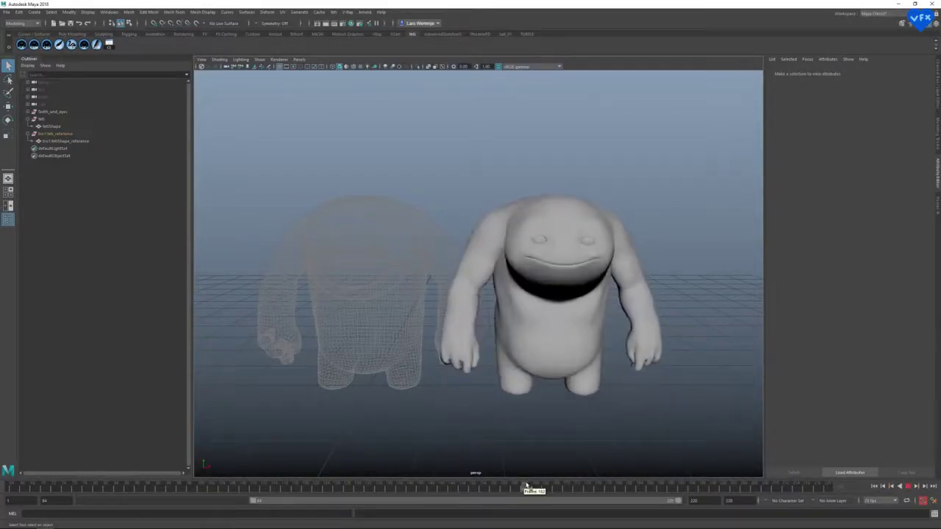
left_click(55, 140)
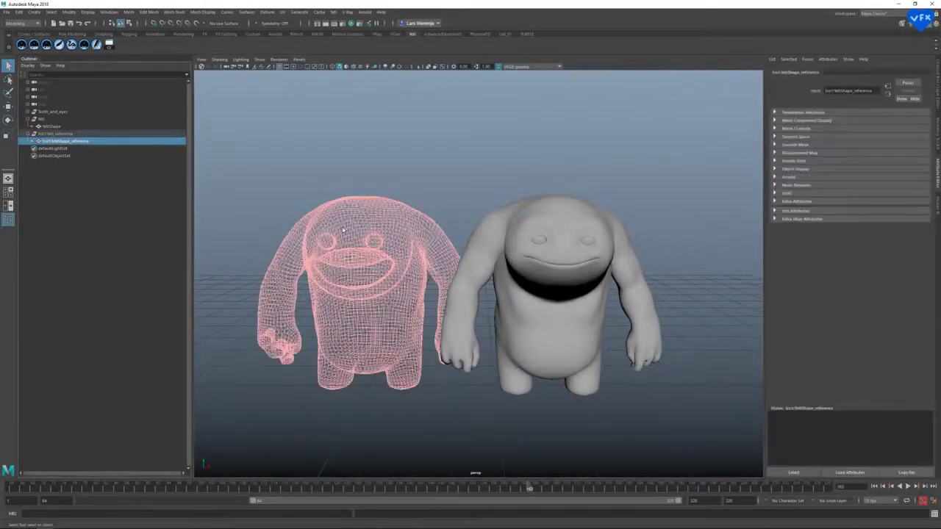
left_click(126, 228)
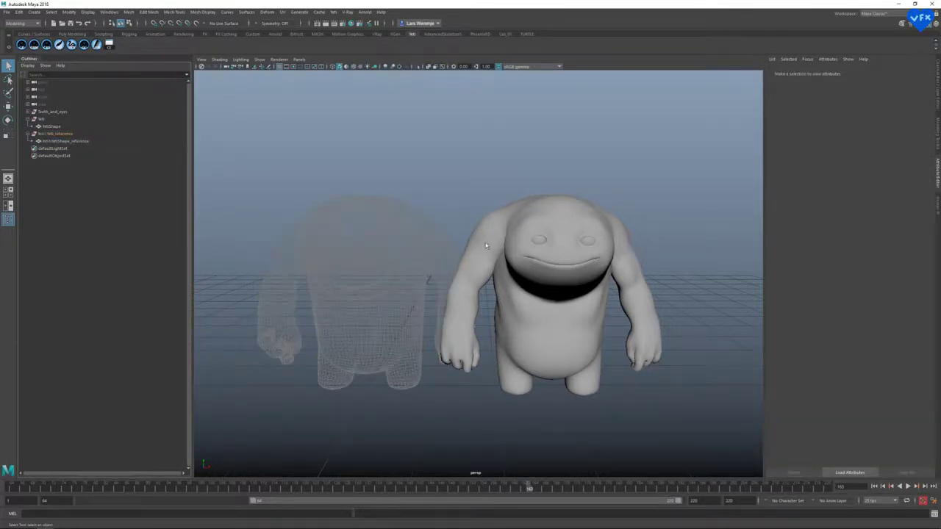
left_click(40, 120)
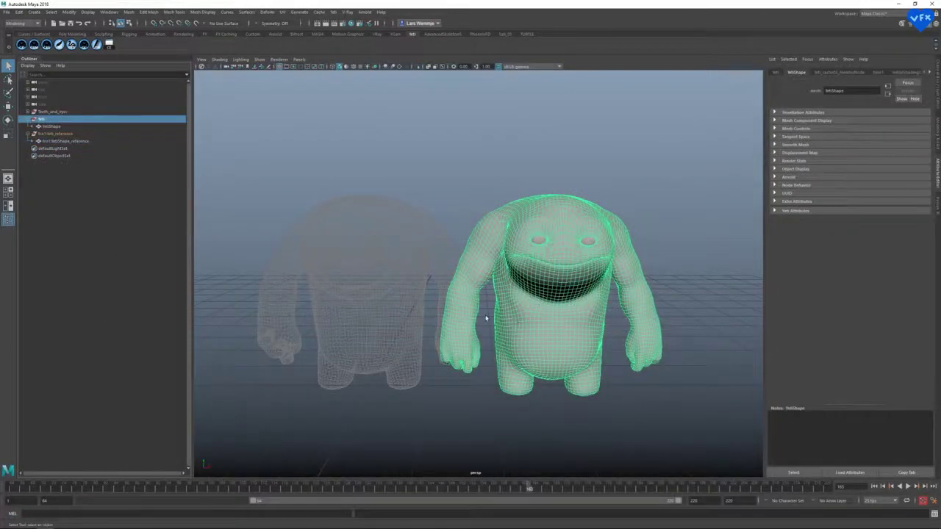
Load tro1:YetiShape_reference as the source and YetiShape as the target in the Connection Editor.
left_click(88, 141)
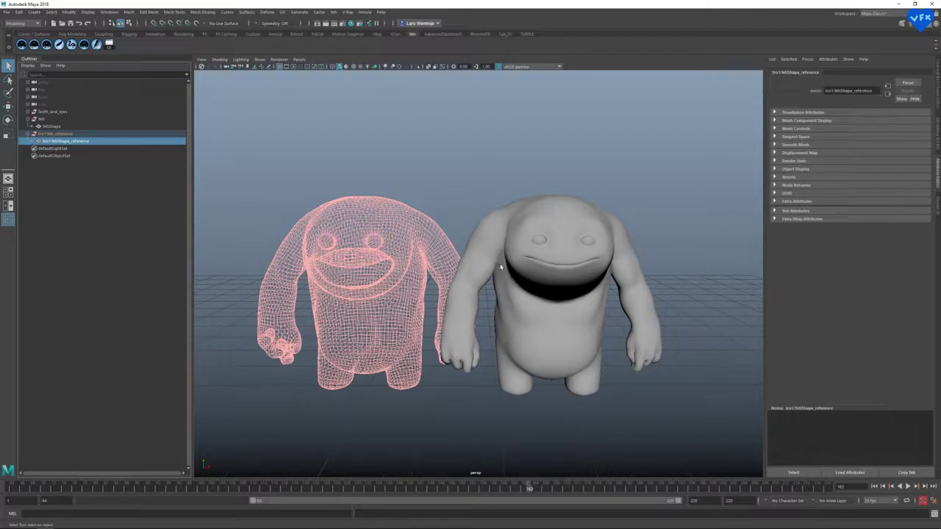
left_click(109, 44)
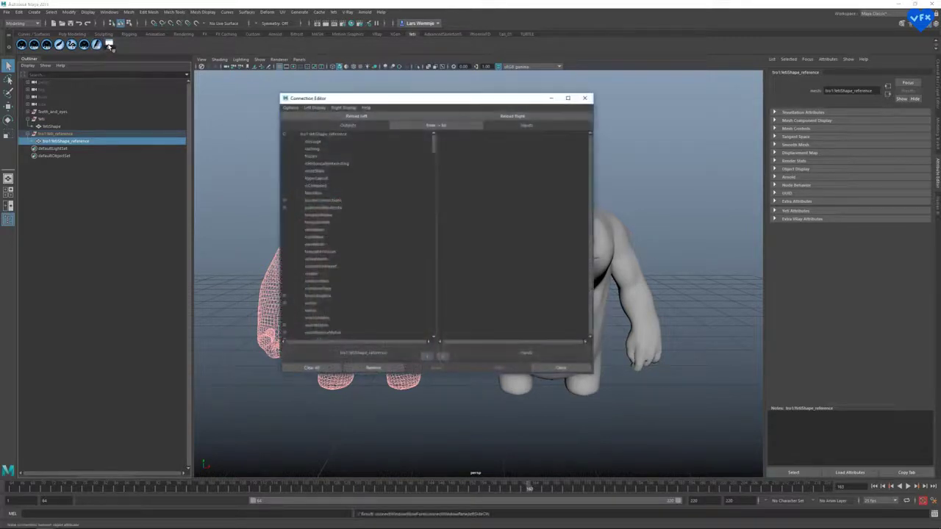
left_click(314, 107)
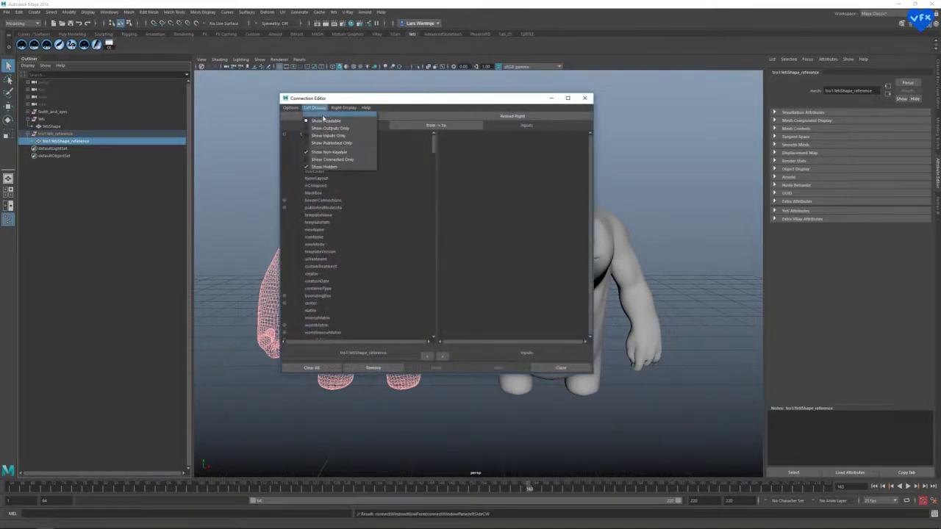
mouse_move(338, 109)
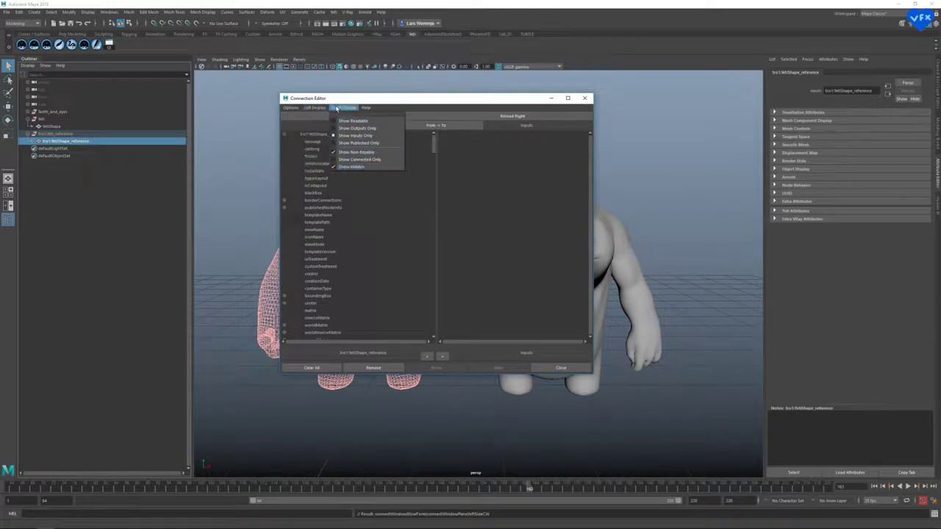
left_click(408, 99)
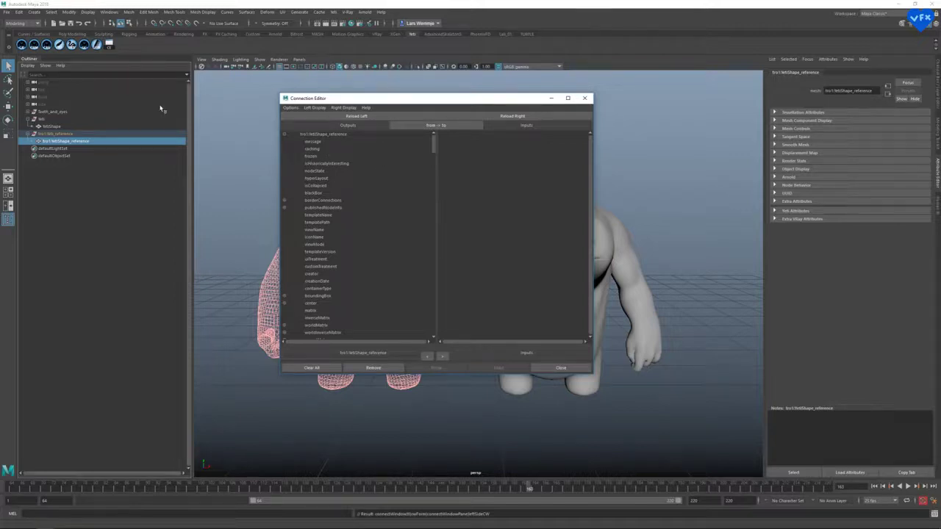
left_click(78, 126)
left_click(483, 116)
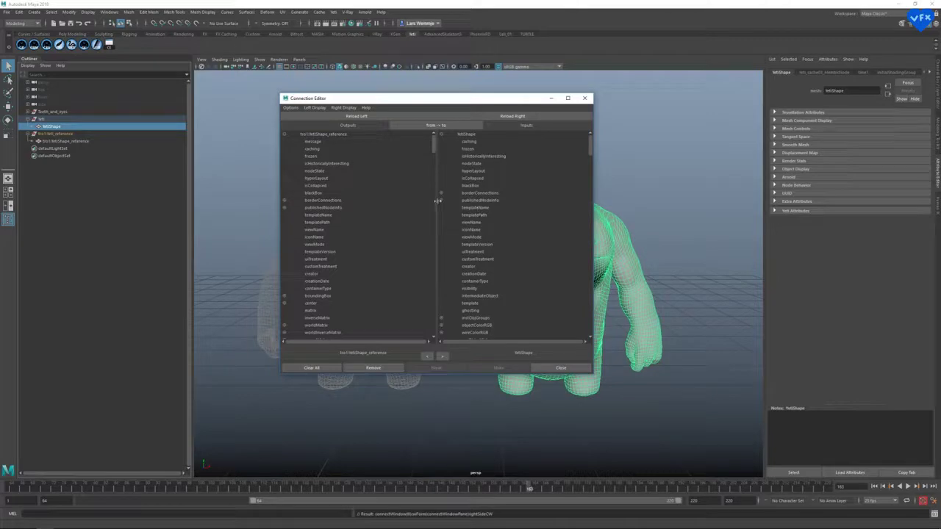
Connect the reference shape's message output to YetiShape's referenceObject input, and close the Connection Editor.
left_click(313, 142)
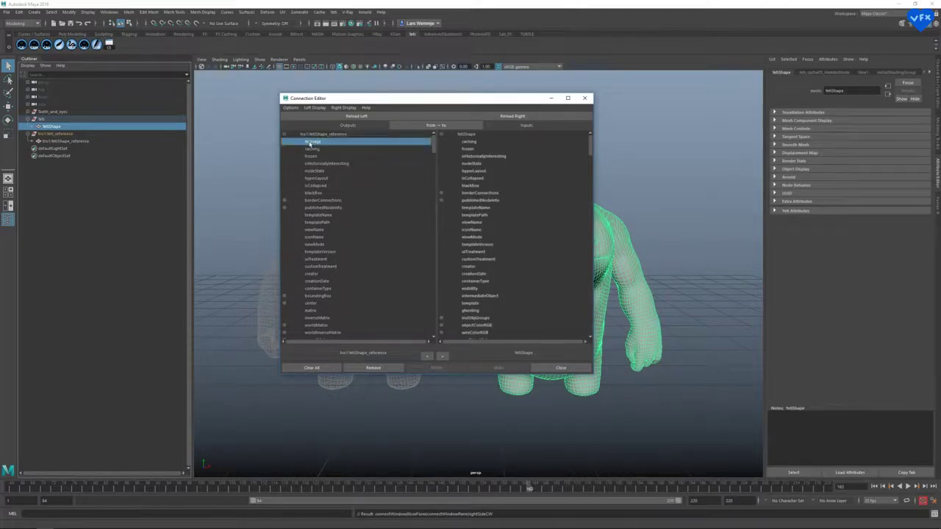
left_click_drag(588, 143, 590, 190)
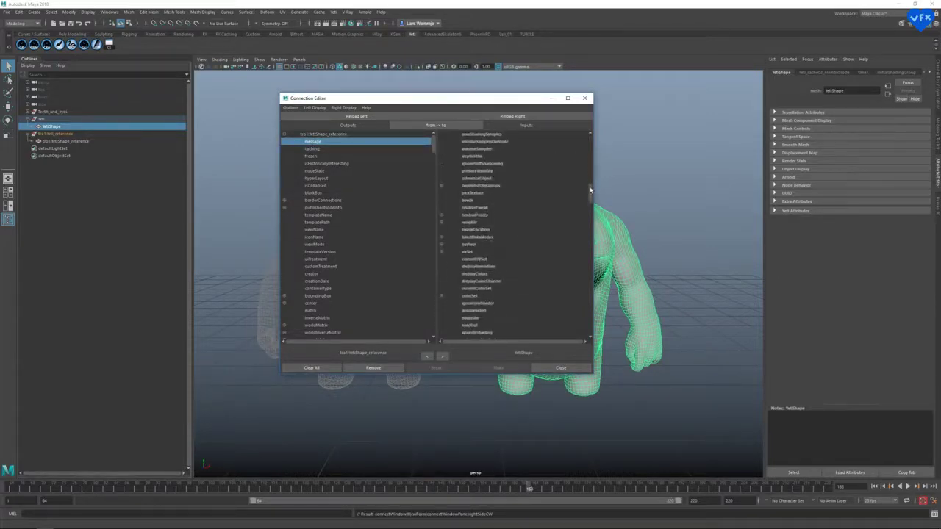
left_click(484, 178)
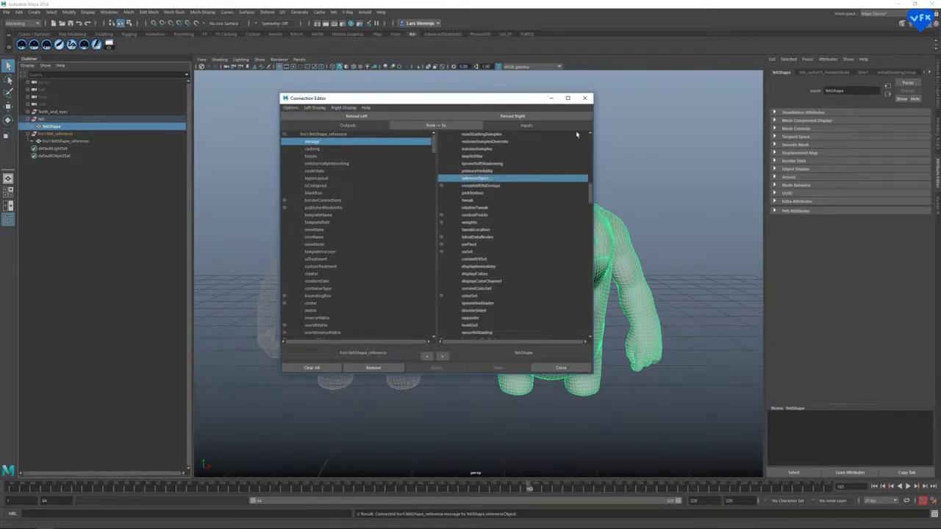
left_click(584, 97)
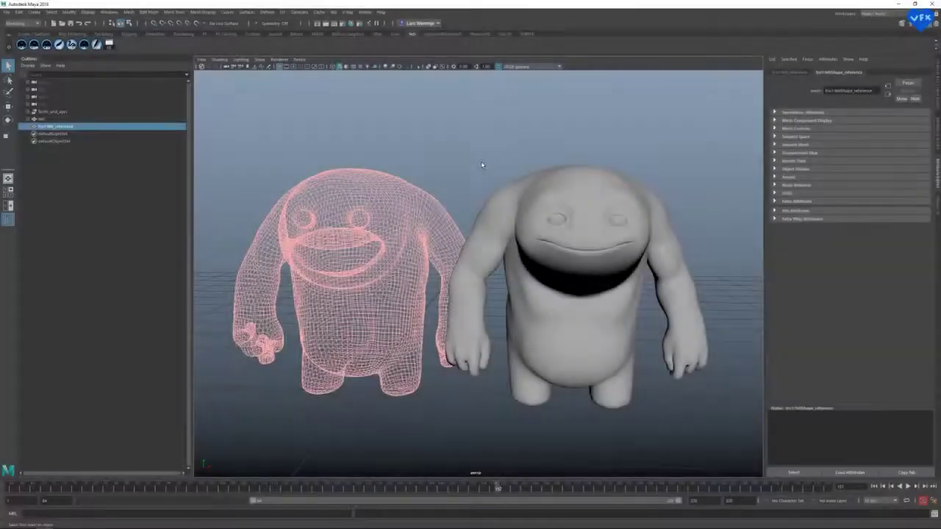
Hide the tro1:Yeti_reference mesh and create a Yeti node on the animated Yeti mesh.
key("ctrl+h")
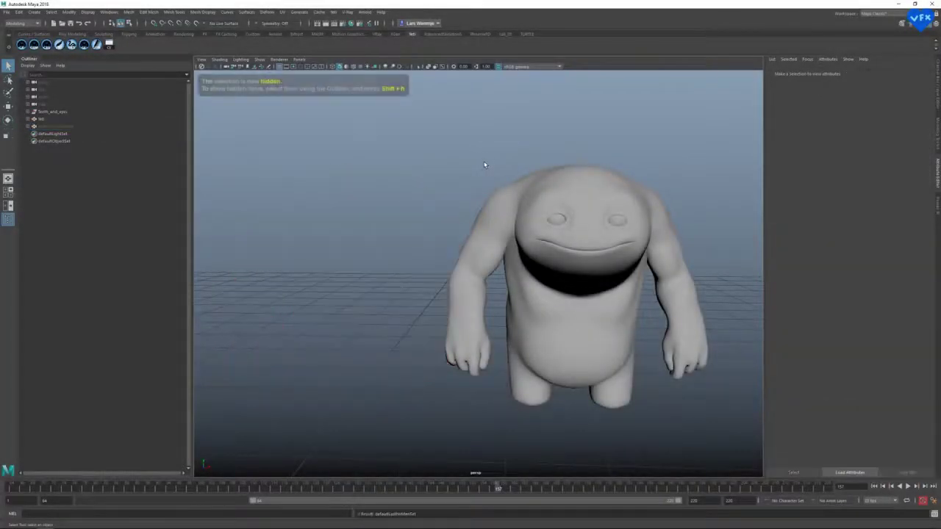
middle_click_drag(505, 172, 399, 158, "alt")
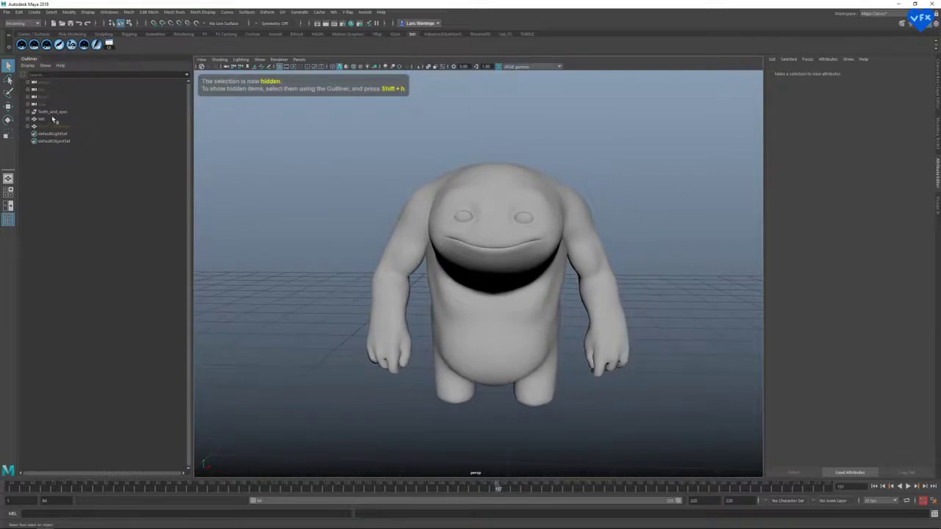
left_click(52, 119)
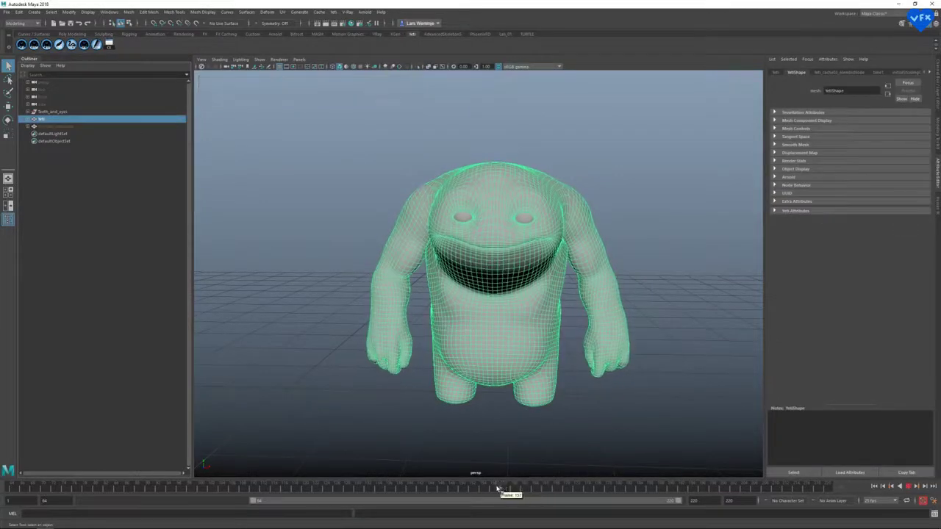
left_click(333, 12)
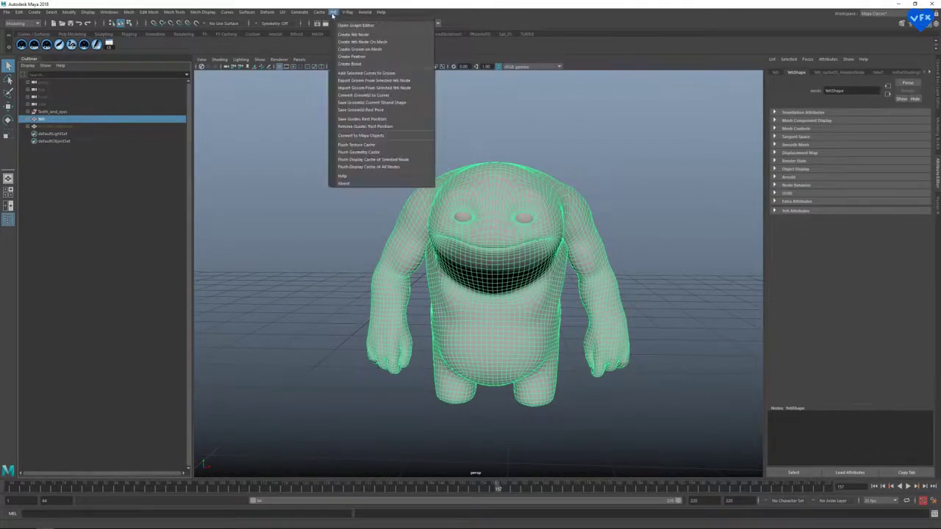
left_click(358, 41)
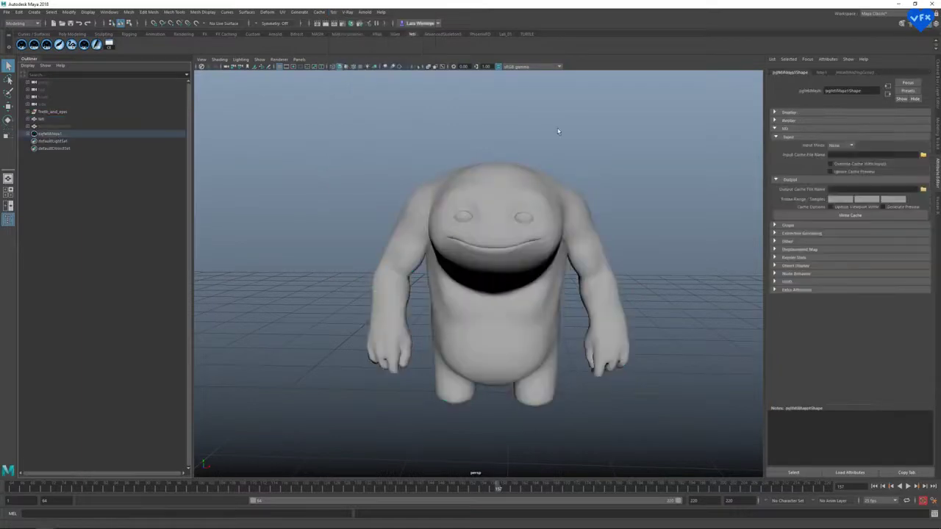
left_click_drag(559, 133, 524, 141, "alt")
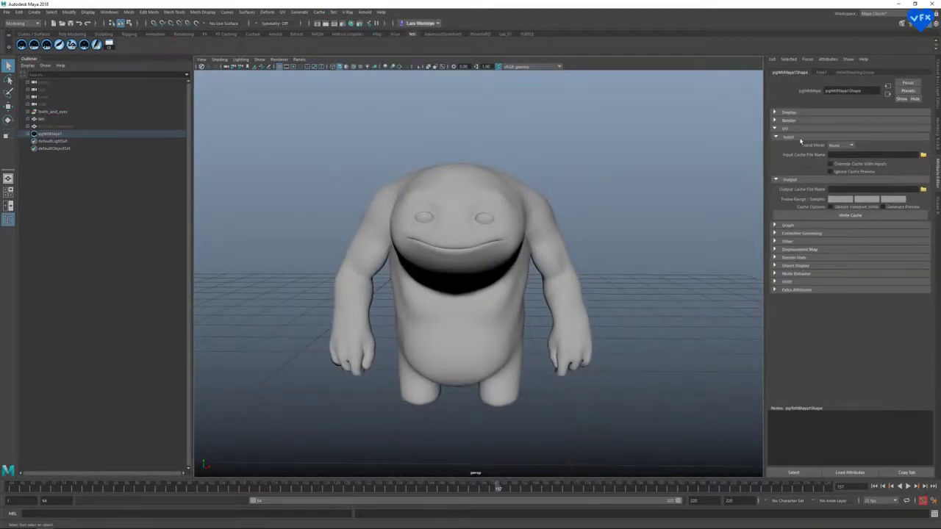
Set the Yeti node's input mode to Cache and load Yeti.grm from the groom_export folder as its input cache file.
left_click(837, 145)
left_click(837, 161)
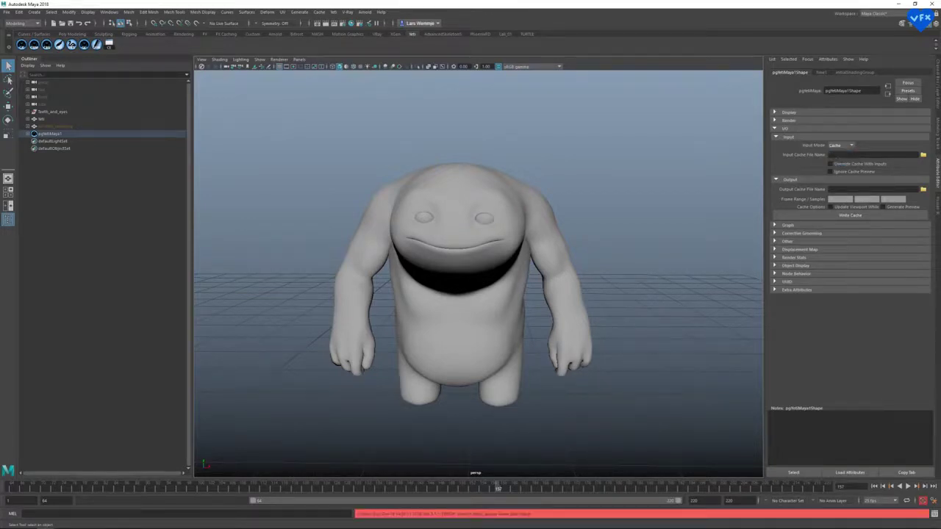
left_click(921, 157)
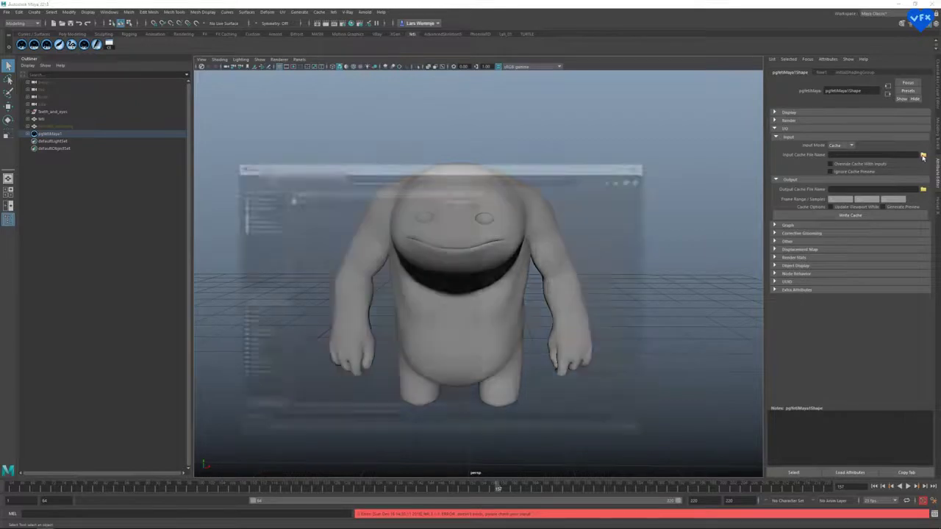
left_click(302, 199)
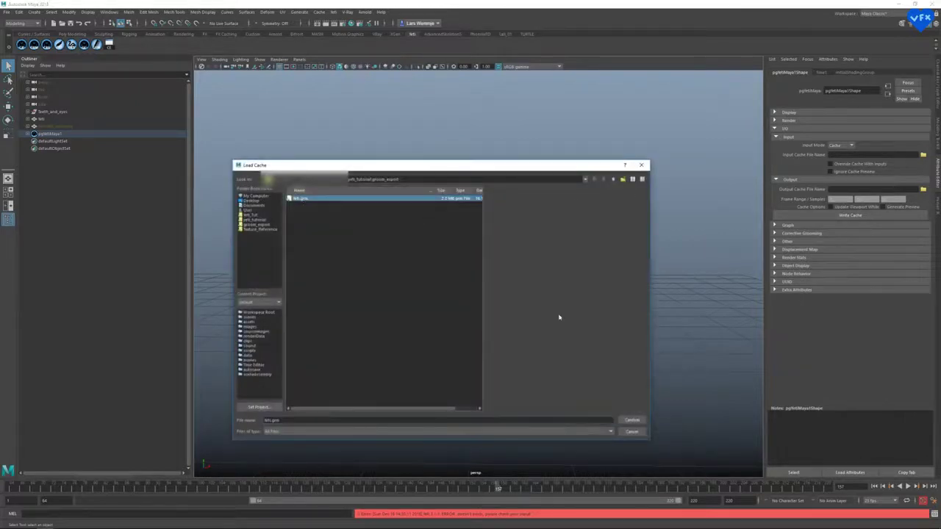
left_click(630, 420)
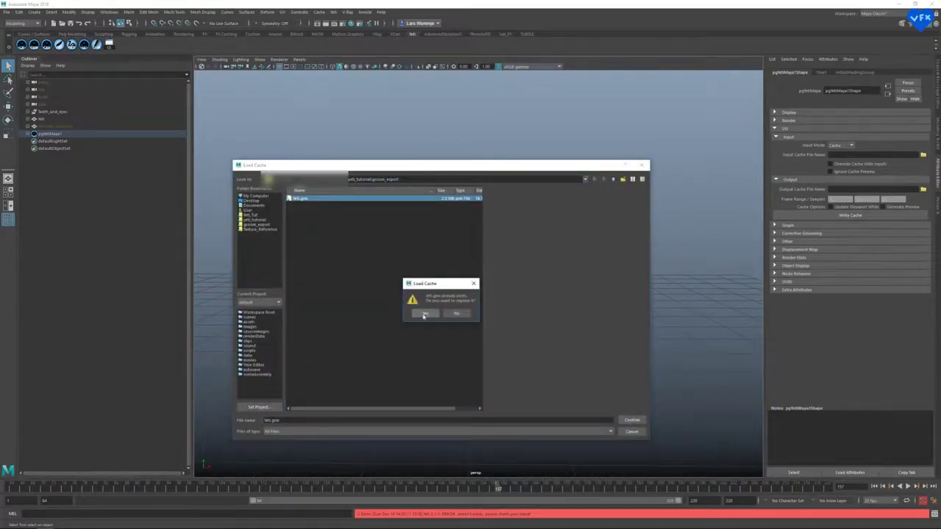
left_click(425, 313)
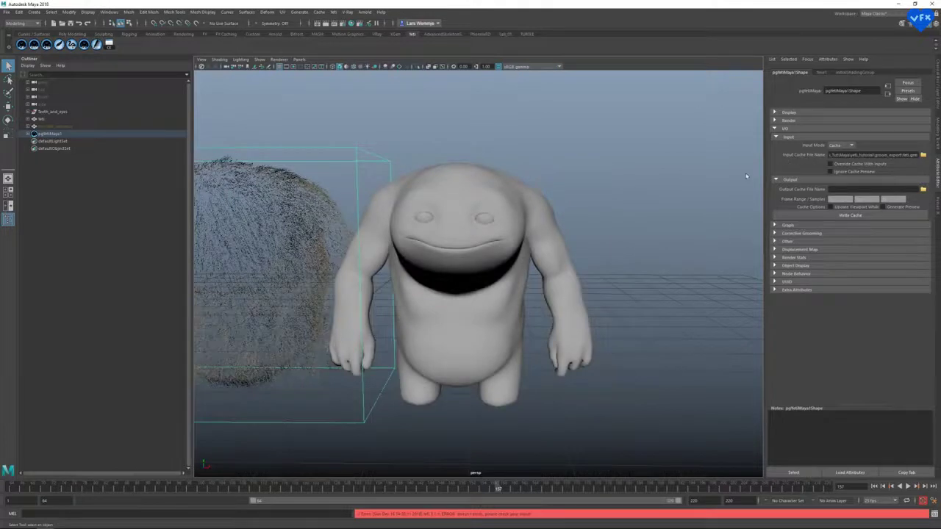
Enable Override Cache With Inputs on the Yeti node and scrub the animation back to frame 64.
right_click_drag(610, 183, 578, 182, "alt")
middle_click_drag(578, 183, 672, 179, "alt")
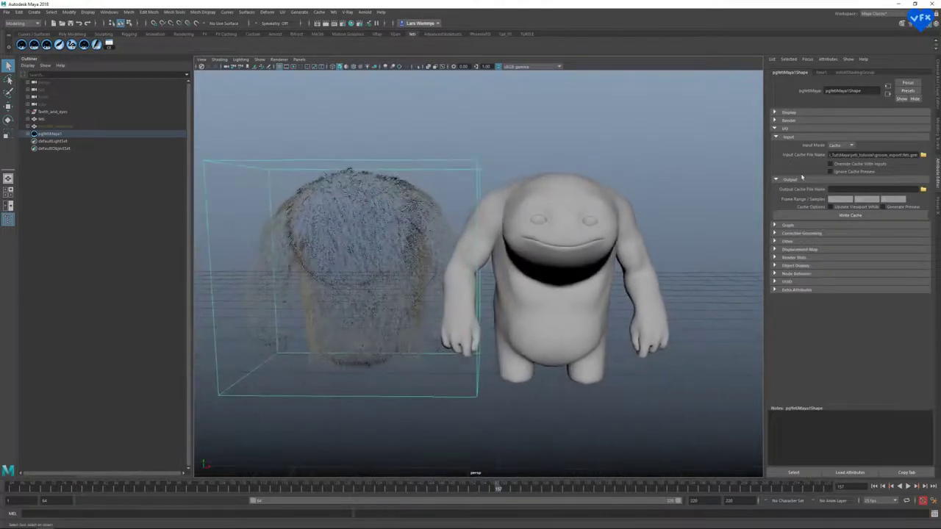
left_click(830, 164)
key("f")
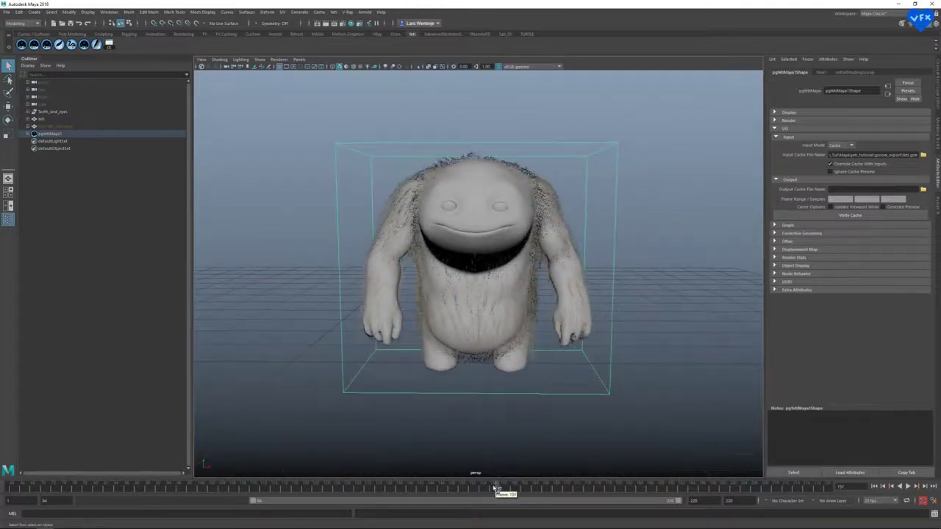
left_click_drag(495, 487, 10, 486)
middle_click_drag(471, 308, 334, 309, "alt")
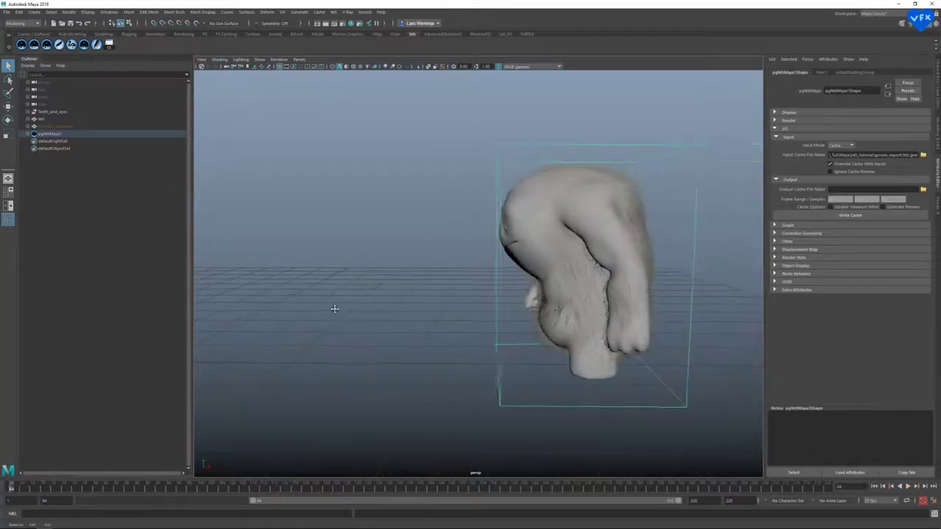
left_click_drag(335, 309, 296, 283, "alt")
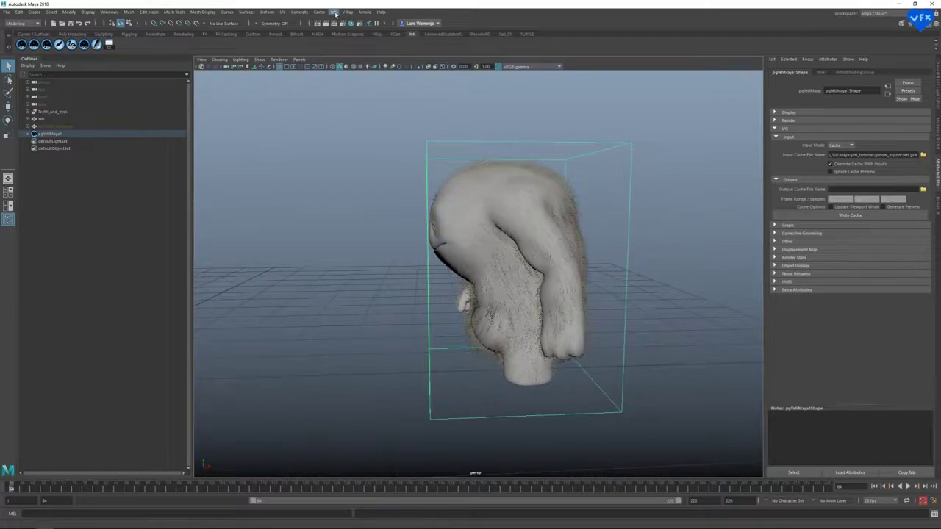
Import the groom from the selected Yeti node.
left_click(335, 12)
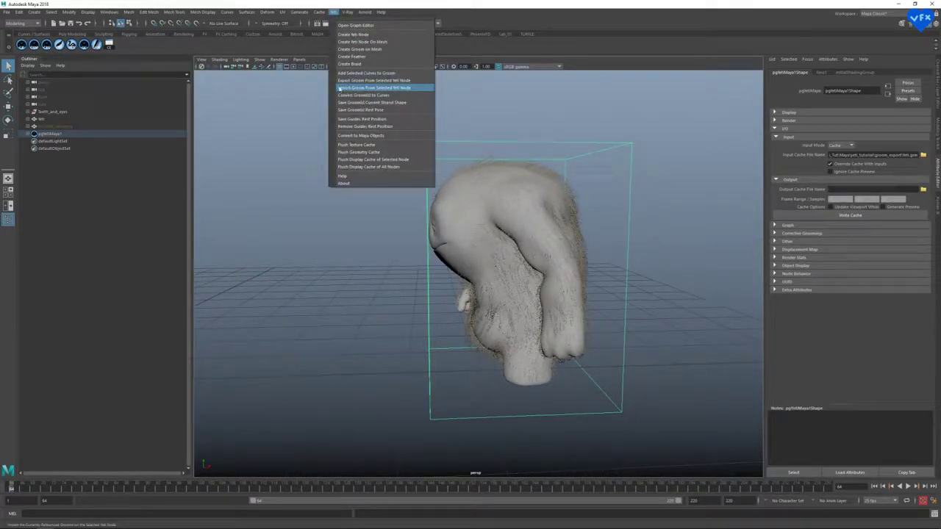
left_click(400, 88)
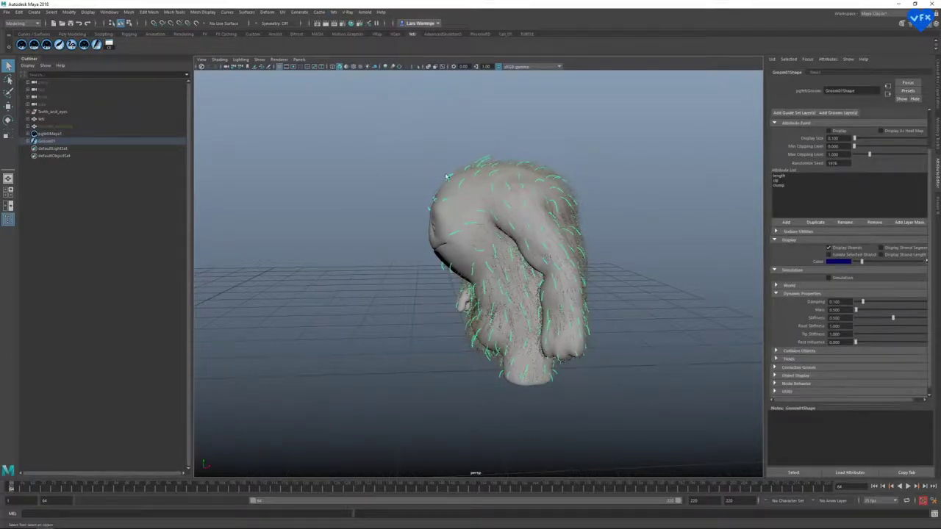
left_click_drag(447, 178, 397, 154, "alt")
Set pgYetiMaya1's input mode to None and disable Override Cache With Inputs.
left_click(50, 133)
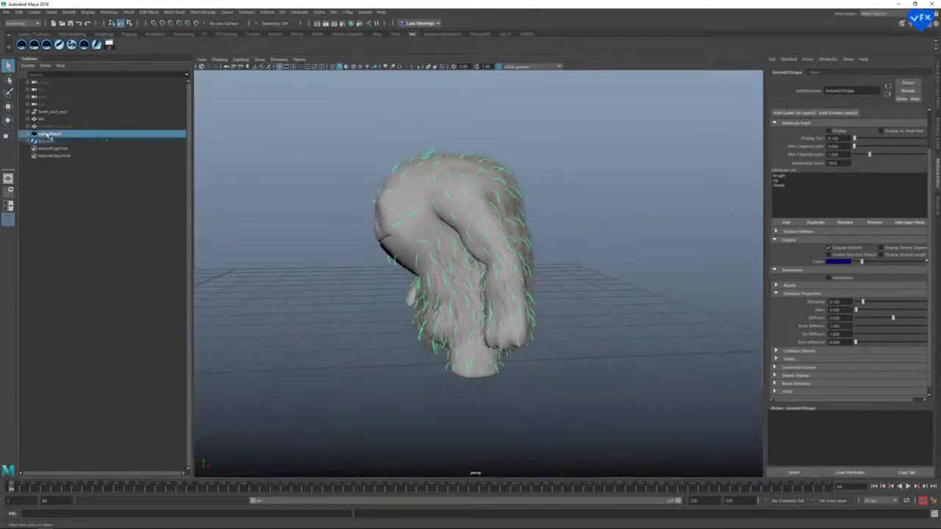
left_click(834, 146)
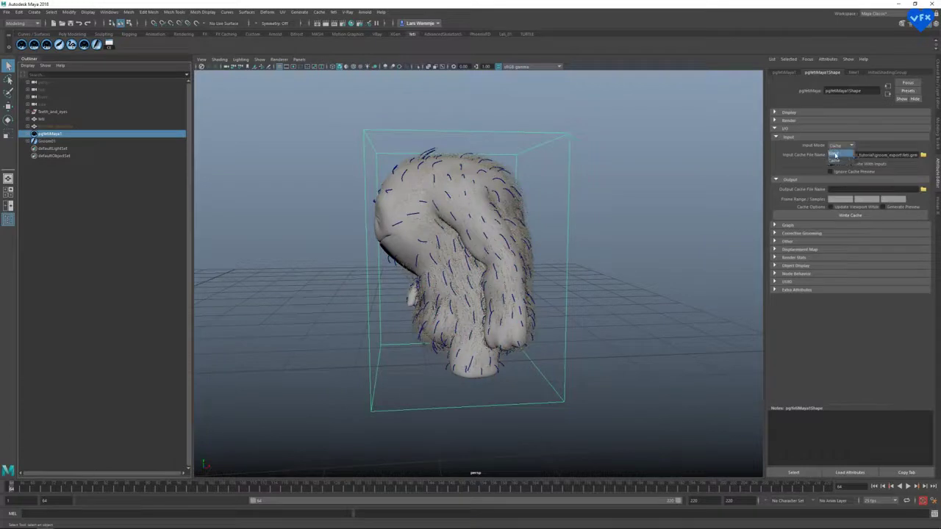
left_click(837, 154)
left_click(830, 164)
Enable simulation on the imported Groom01.
left_click_drag(673, 164, 621, 153, "alt")
left_click(50, 141)
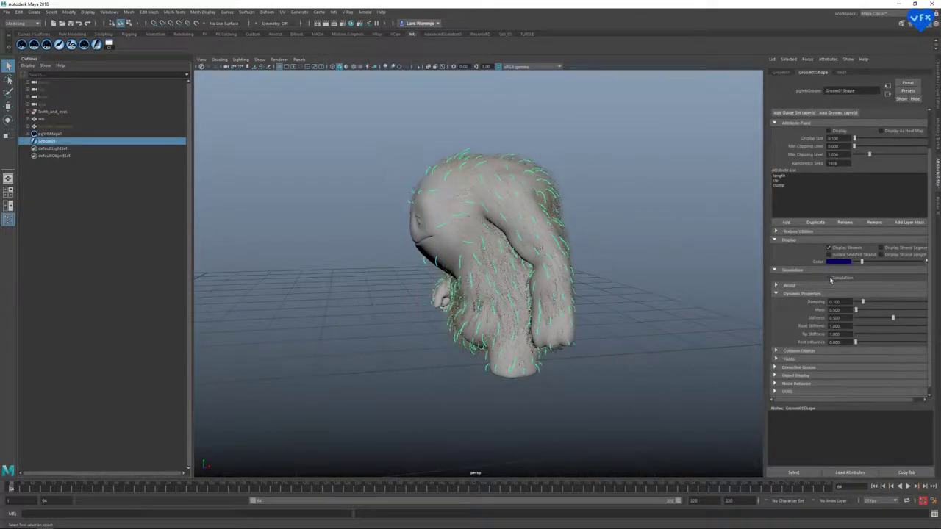
left_click_drag(680, 239, 580, 192, "alt")
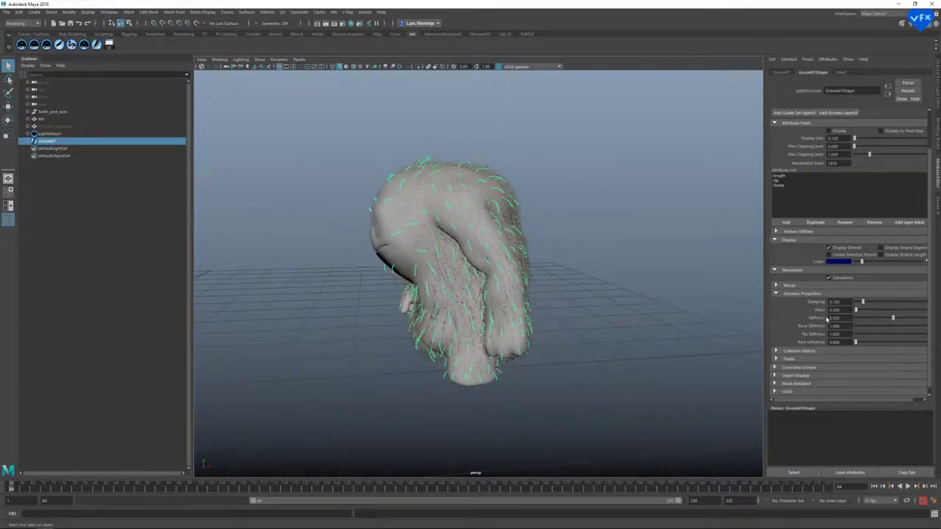
Set pgYetiMaya1's output cache file name to Yeti_cache.%03d.fur in the cache folder and open its frame range for editing.
left_click(51, 134)
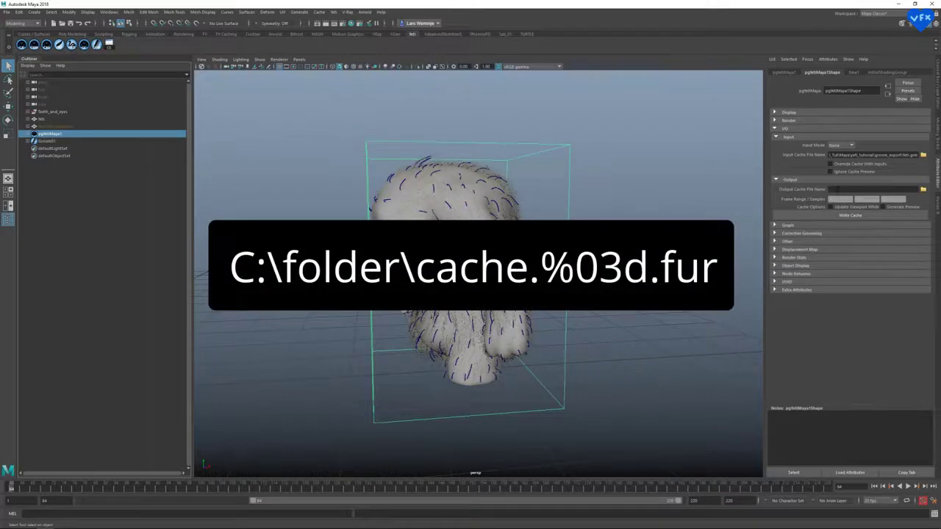
left_click(837, 189)
key("ctrl+v")
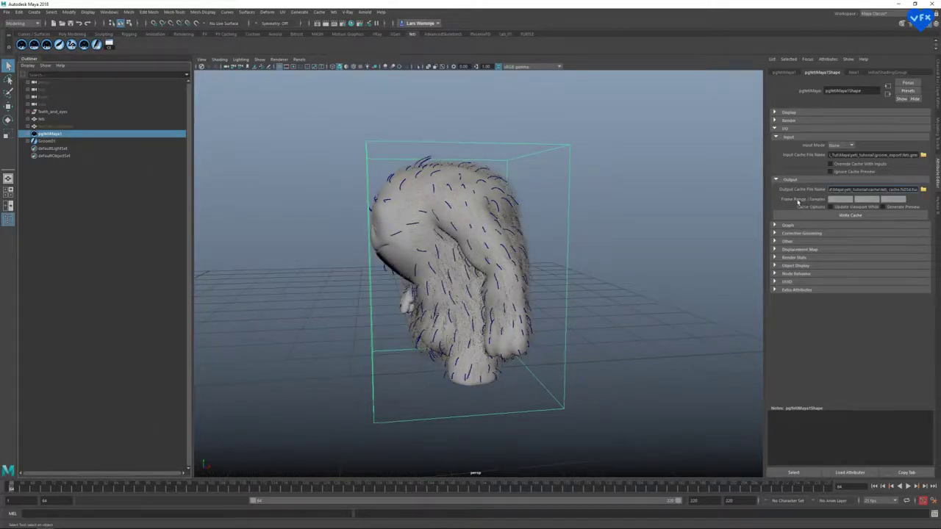
left_click(869, 199)
Turn off simulation on Groom01 and clear pgYetiMaya1's output cache file name, keeping the path for reuse.
left_click(46, 141)
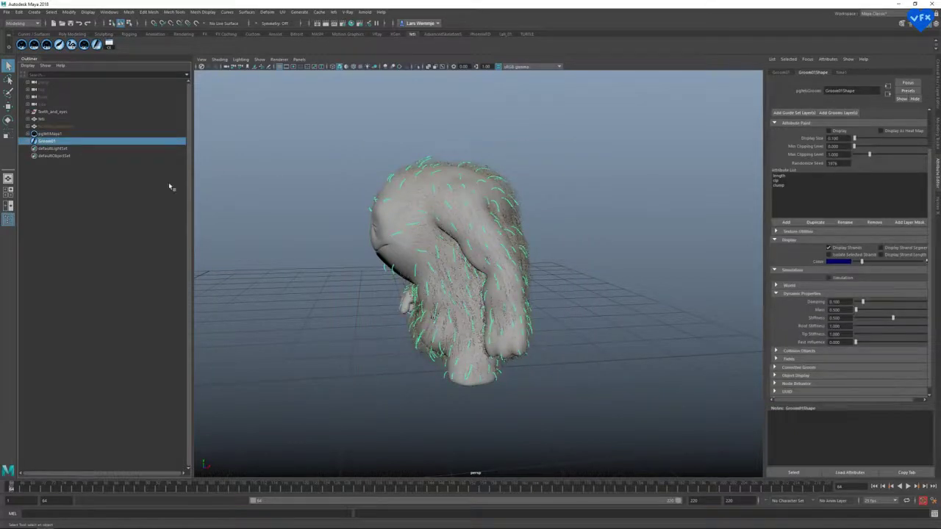
left_click(49, 133)
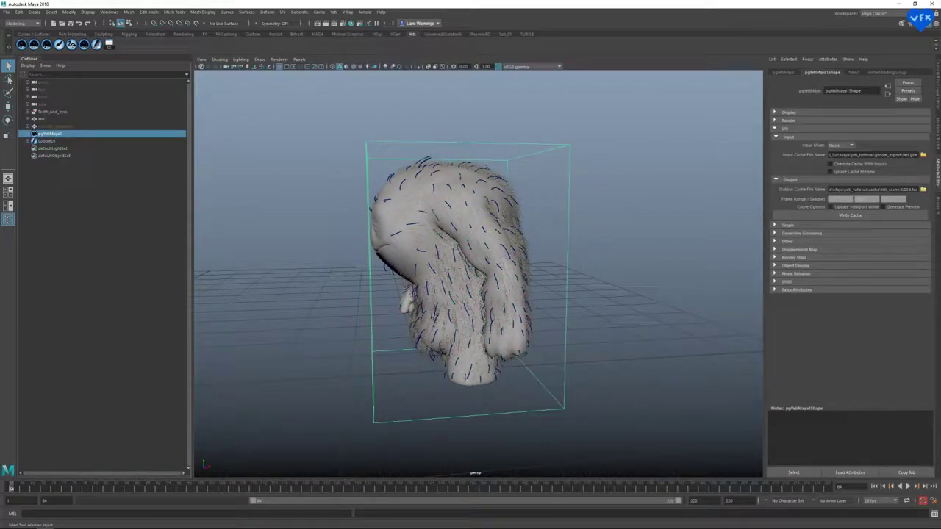
triple_click(859, 190)
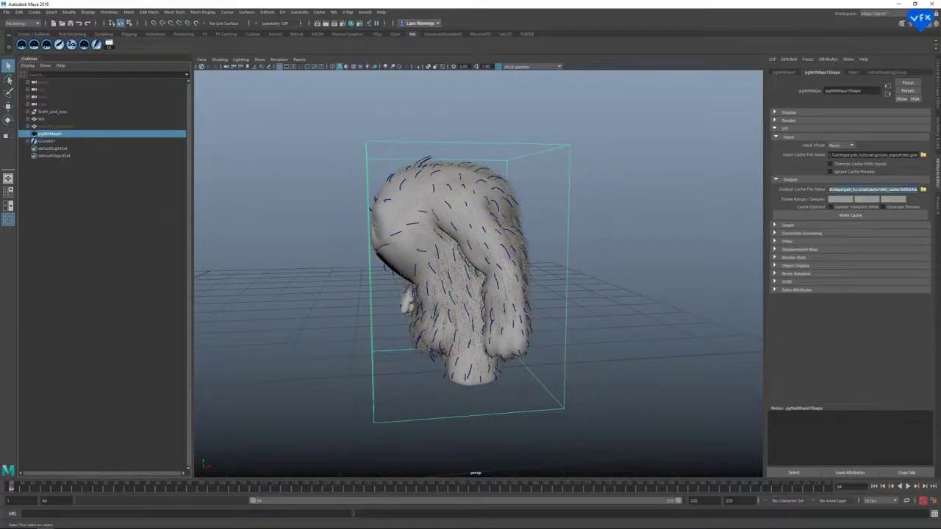
key("BackSpace")
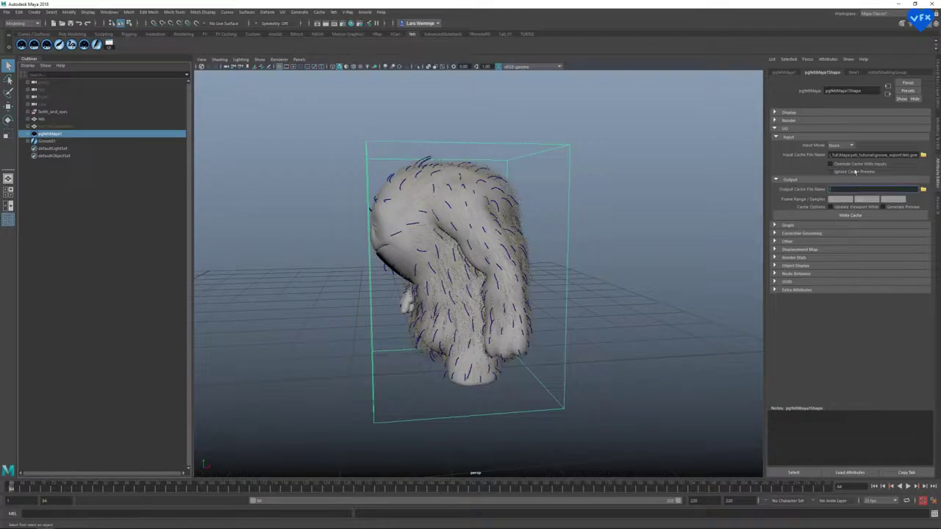
Replace pgYetiMaya1's input cache file name with the Yeti_cache.%03d.fur path and set the input mode to Cache.
left_click(850, 156)
triple_click(849, 155)
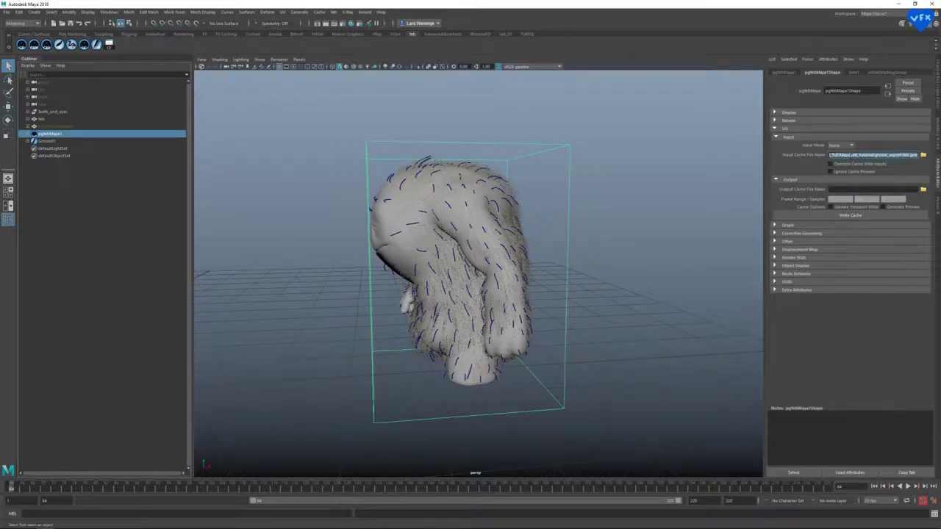
key("BackSpace")
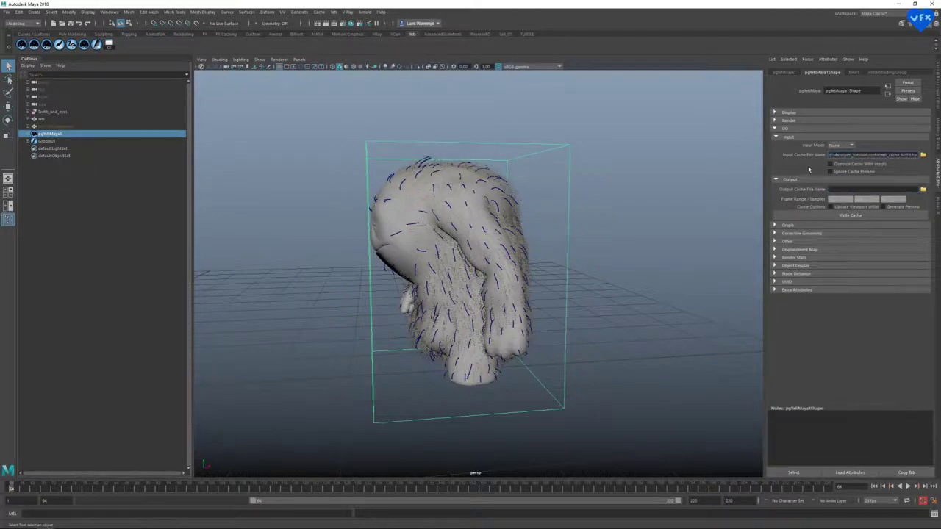
left_click(839, 147)
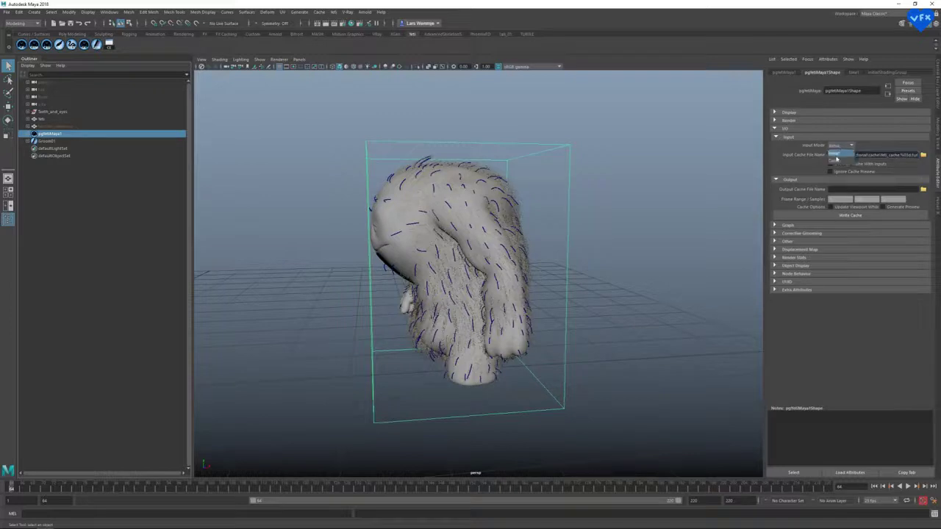
left_click(835, 159)
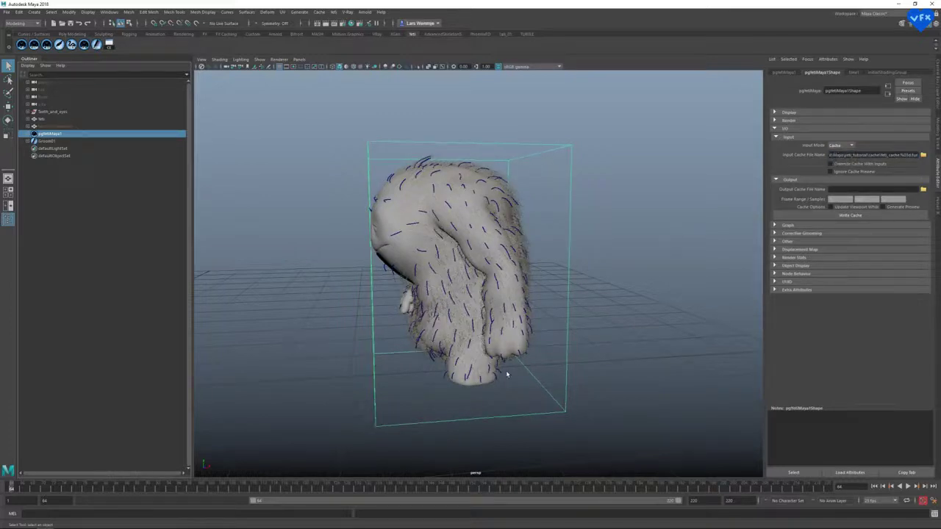
Scrub through the animation to frame 202 and examine the cached fur on the moving character from several angles.
left_click_drag(340, 487, 373, 484)
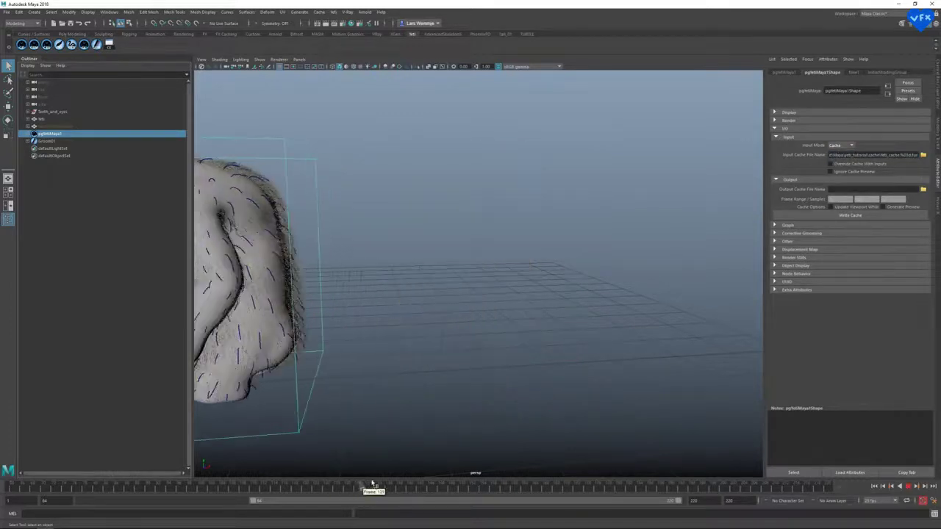
middle_click_drag(380, 319, 581, 310, "alt")
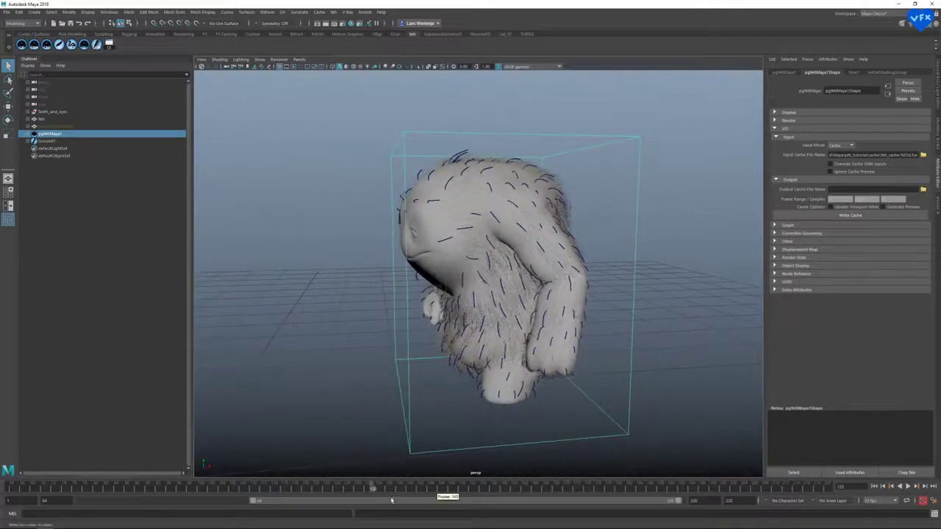
left_click_drag(380, 487, 451, 485)
left_click_drag(552, 315, 527, 309, "alt")
middle_click_drag(470, 176, 542, 241, "alt")
right_click_drag(441, 213, 507, 254, "alt")
middle_click_drag(489, 294, 481, 323, "alt")
left_click_drag(451, 487, 731, 518)
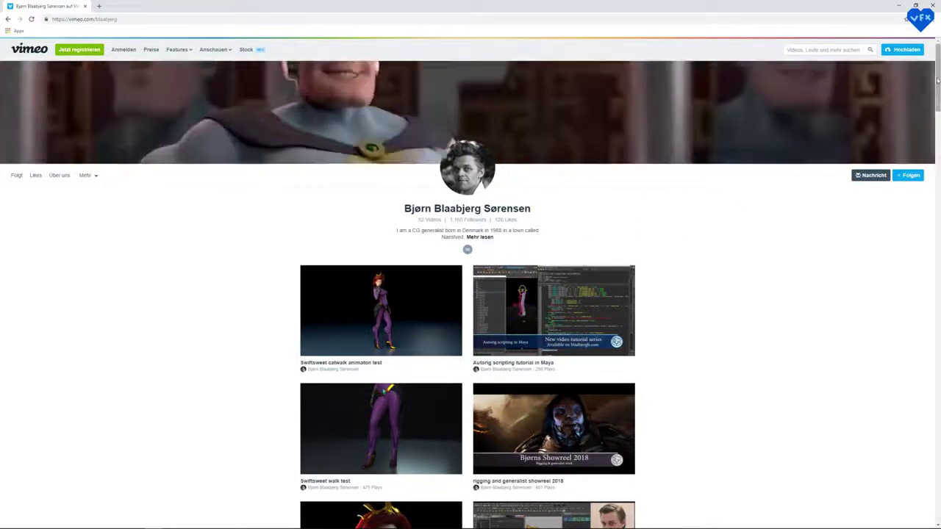
Switch to the web browser and look through the Yeti grooming tutorials on the Vimeo profile page.
left_click_drag(936, 79, 937, 333)
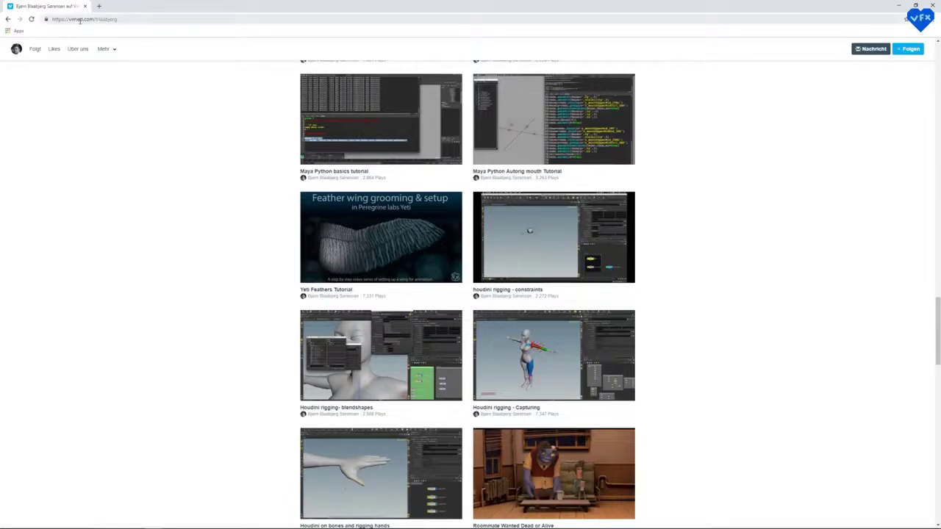
scroll(733, 214, "down", 8)
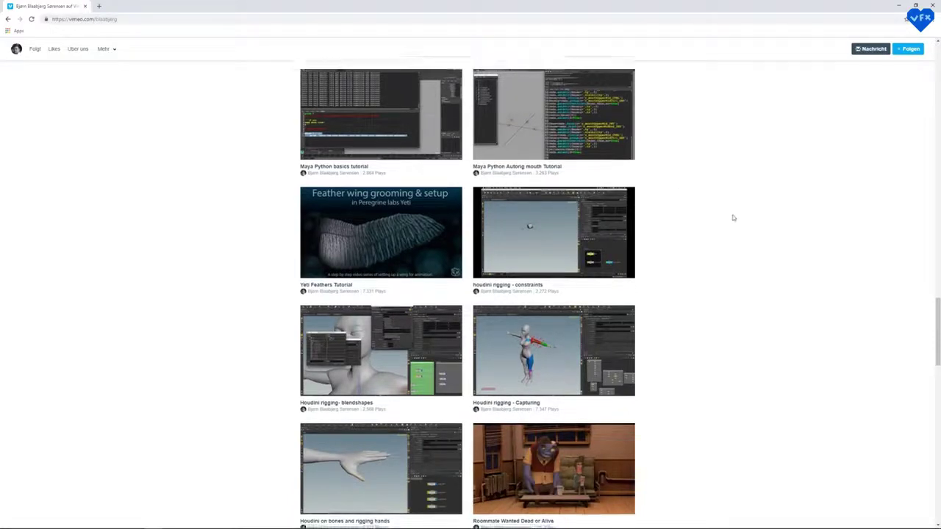
scroll(739, 216, "down", 5)
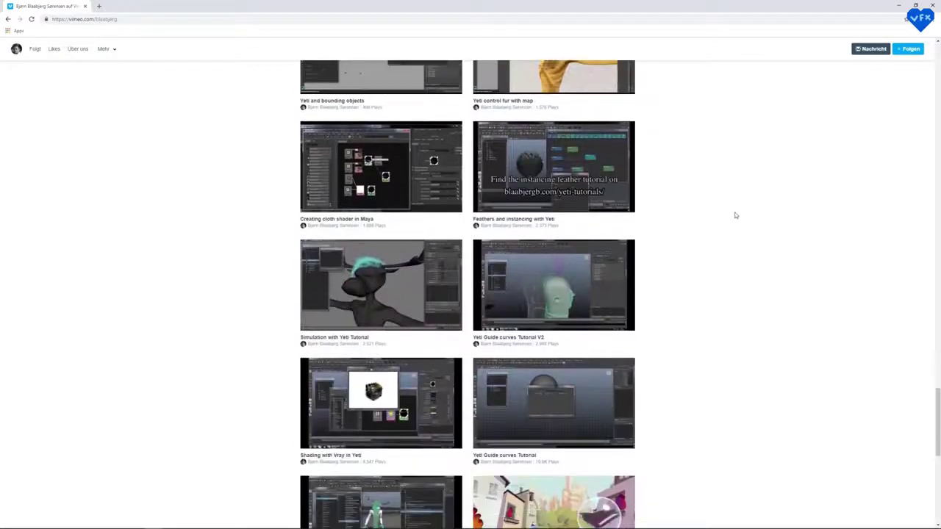
scroll(748, 197, "down", 2)
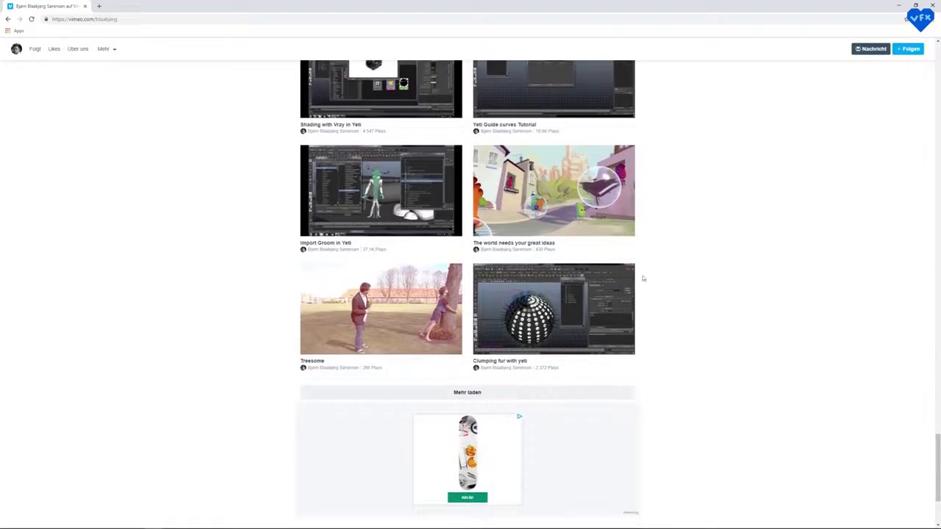
scroll(645, 275, "up", 2)
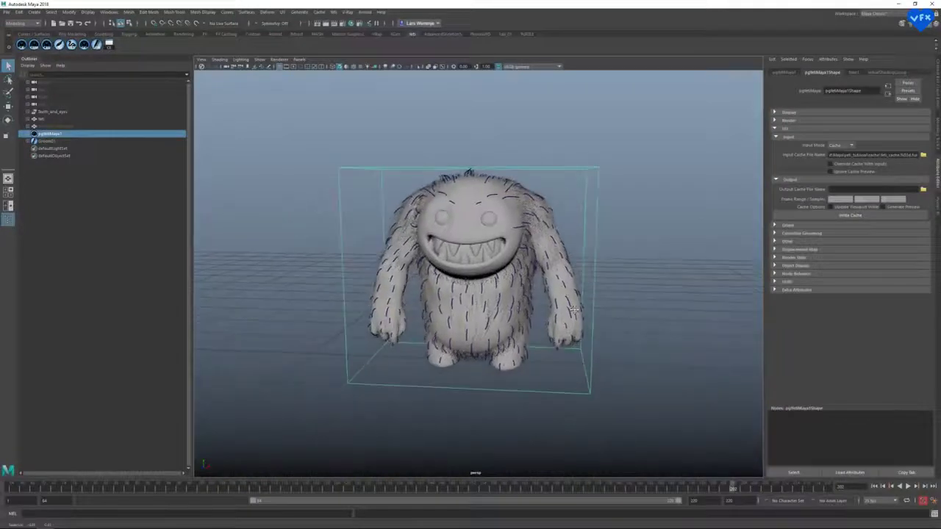
Return to Maya and scrub back through the cached fur animation to about frame 76.
left_click(410, 489)
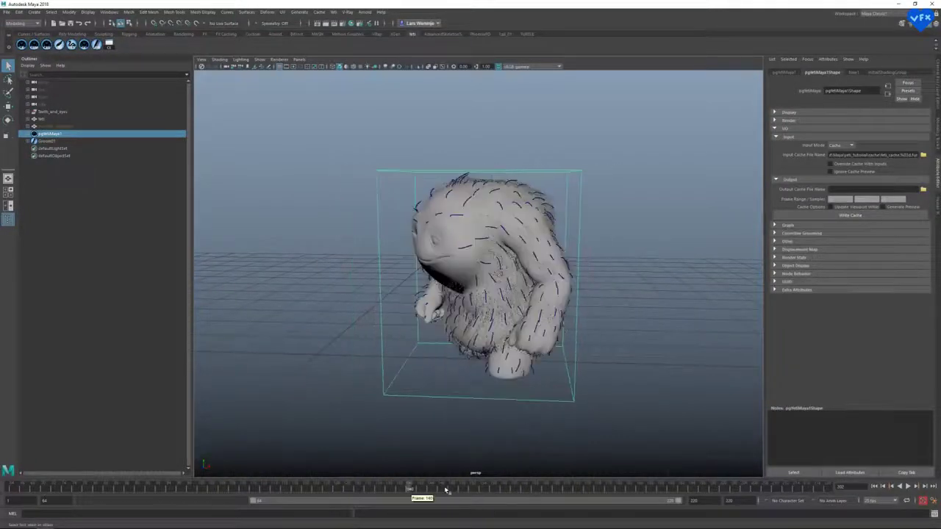
mouse_move(445, 490)
left_mouse_down()
mouse_move(612, 501)
mouse_move(830, 500)
mouse_move(99, 481)
left_mouse_up()
left_click_drag(98, 480, 74, 488)
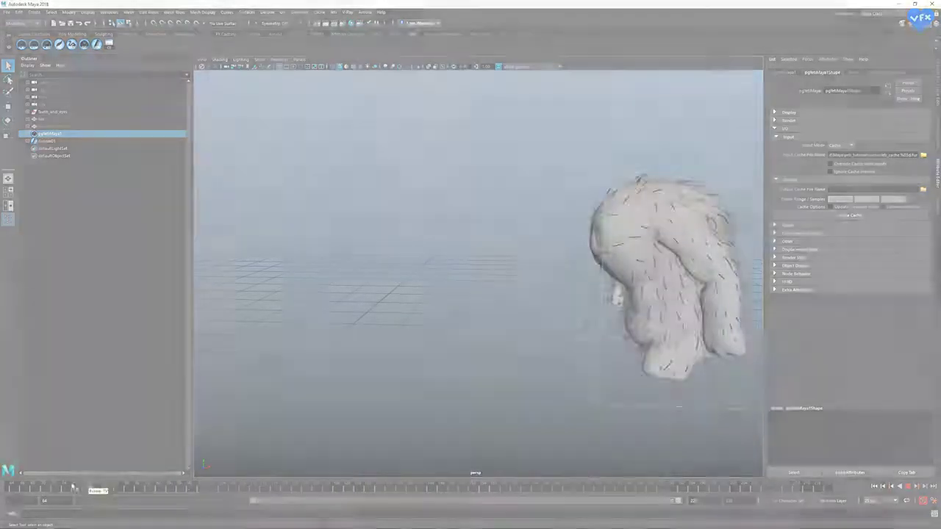